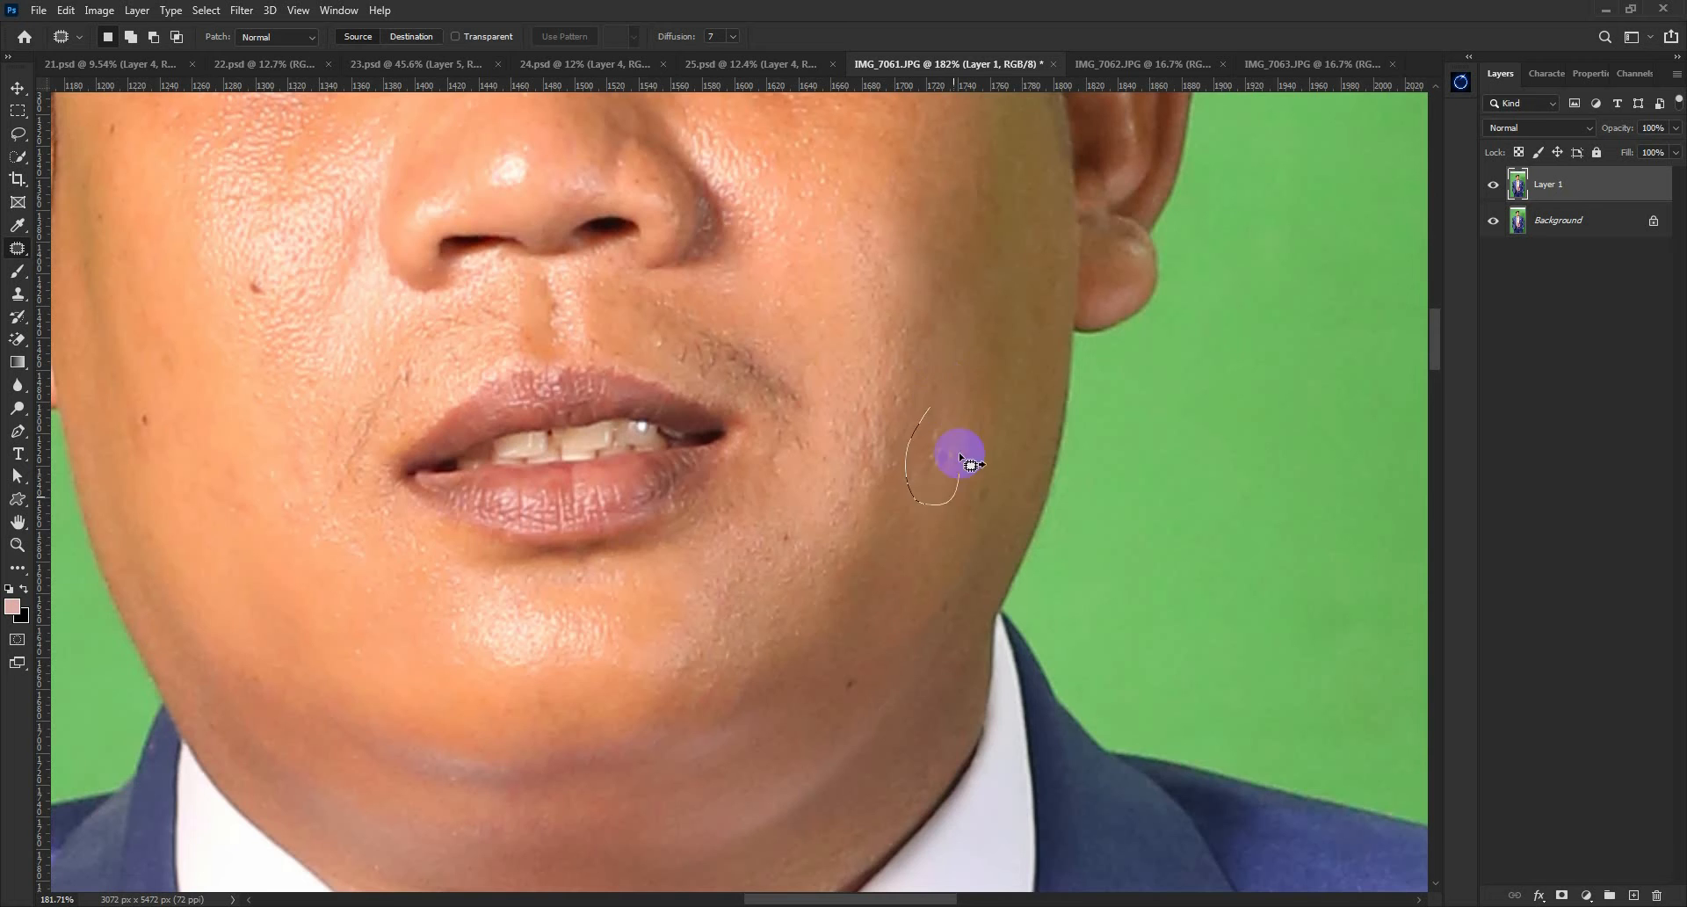
Patch the small blemishes on the lower cheek, chin and forehead with clean skin using the Patch tool
left_click_drag(960, 456, 959, 454)
mouse_move(742, 487)
left_mouse_down()
mouse_move(1032, 524)
mouse_move(1043, 637)
left_mouse_up()
left_click_drag(998, 324, 803, 791)
scroll(761, 391, "down", 2)
left_click_drag(704, 311, 761, 314)
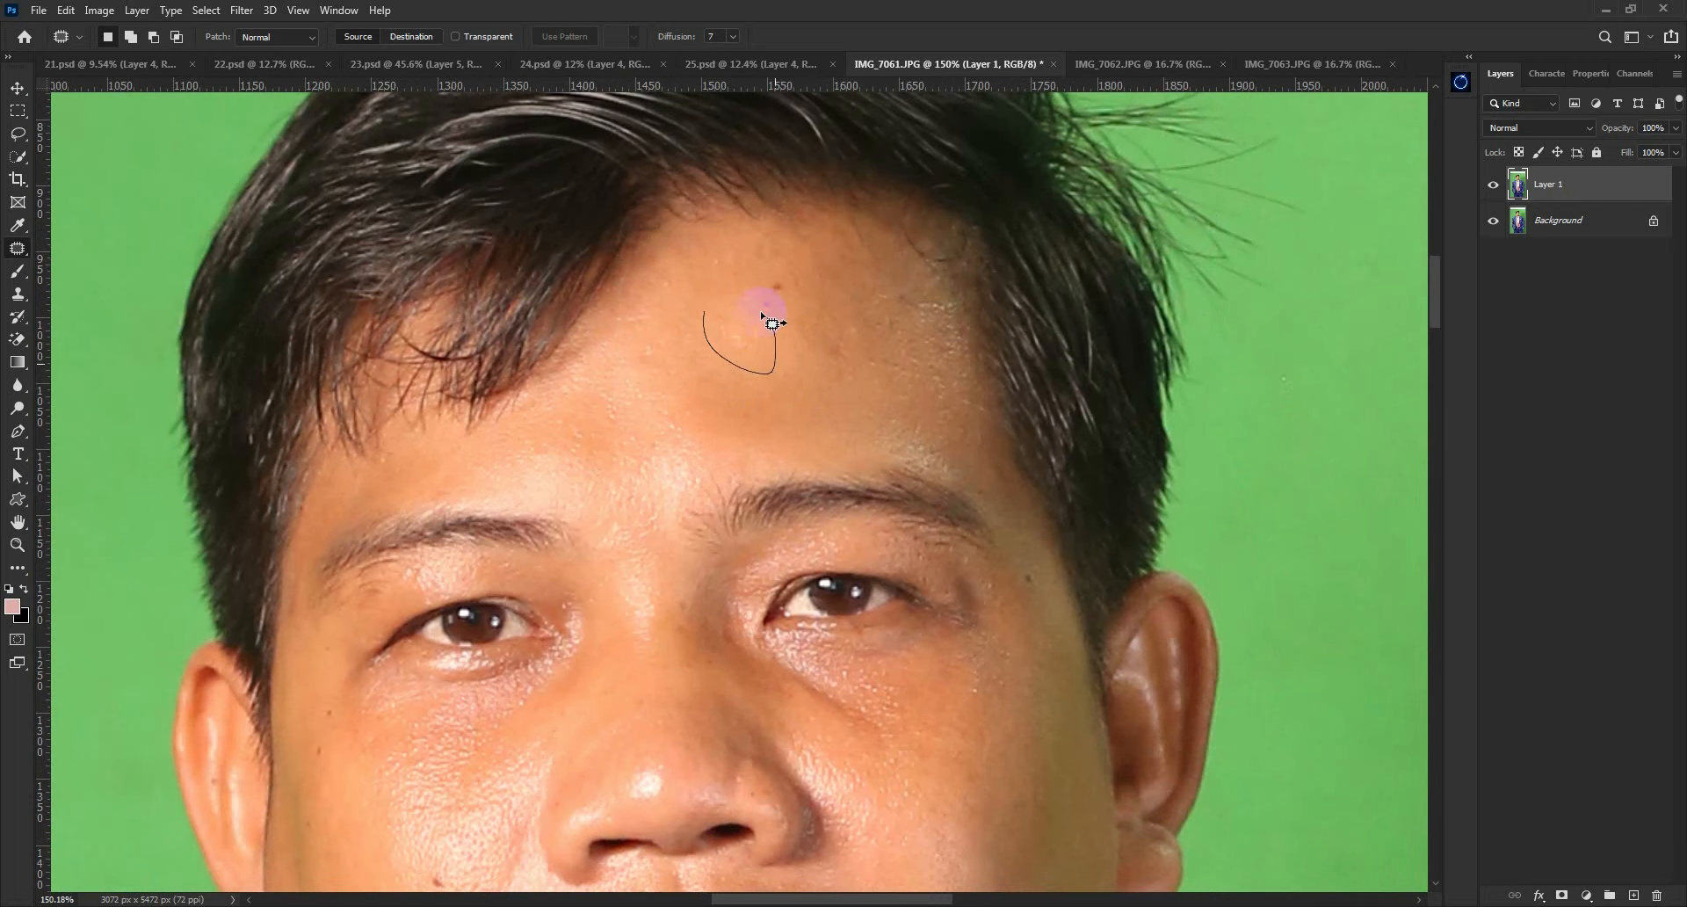
key("ctrl+d")
key("s")
scroll(870, 331, "down", 2)
scroll(964, 402, "down", 3)
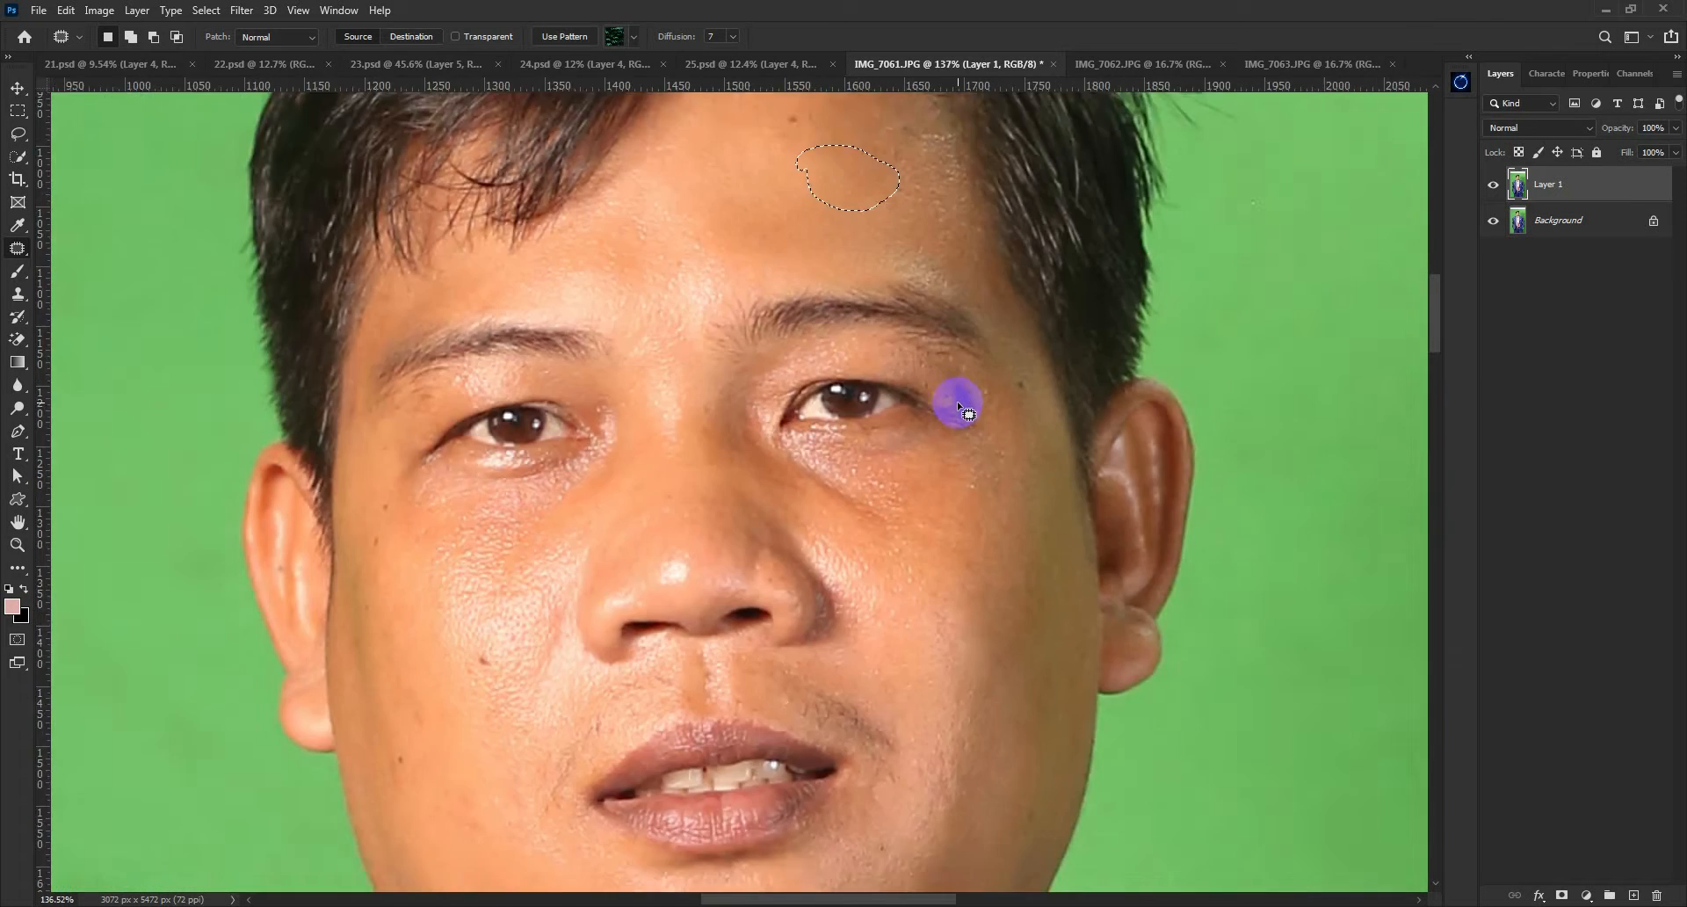
Patch the shiny, uneven skin beside and below the outer corner of the eye near the visible ear
scroll(964, 402, "up", 3)
scroll(927, 409, "up", 2)
key("j")
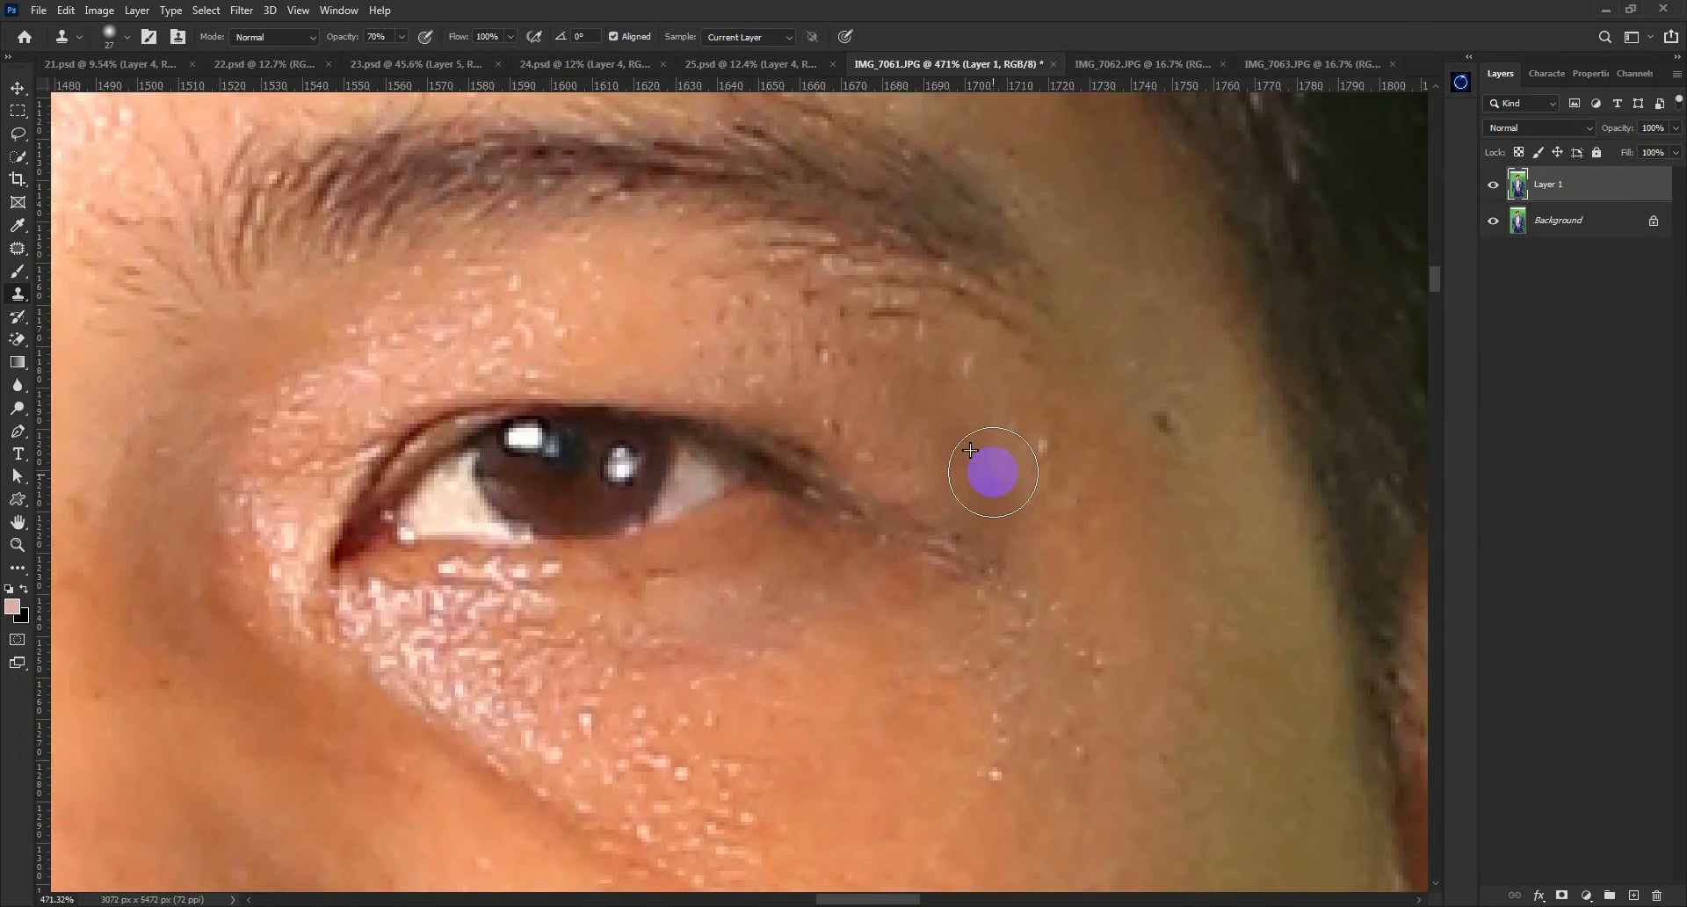
scroll(976, 462, "up", 1)
scroll(964, 406, "down", 3)
scroll(1001, 380, "up", 2)
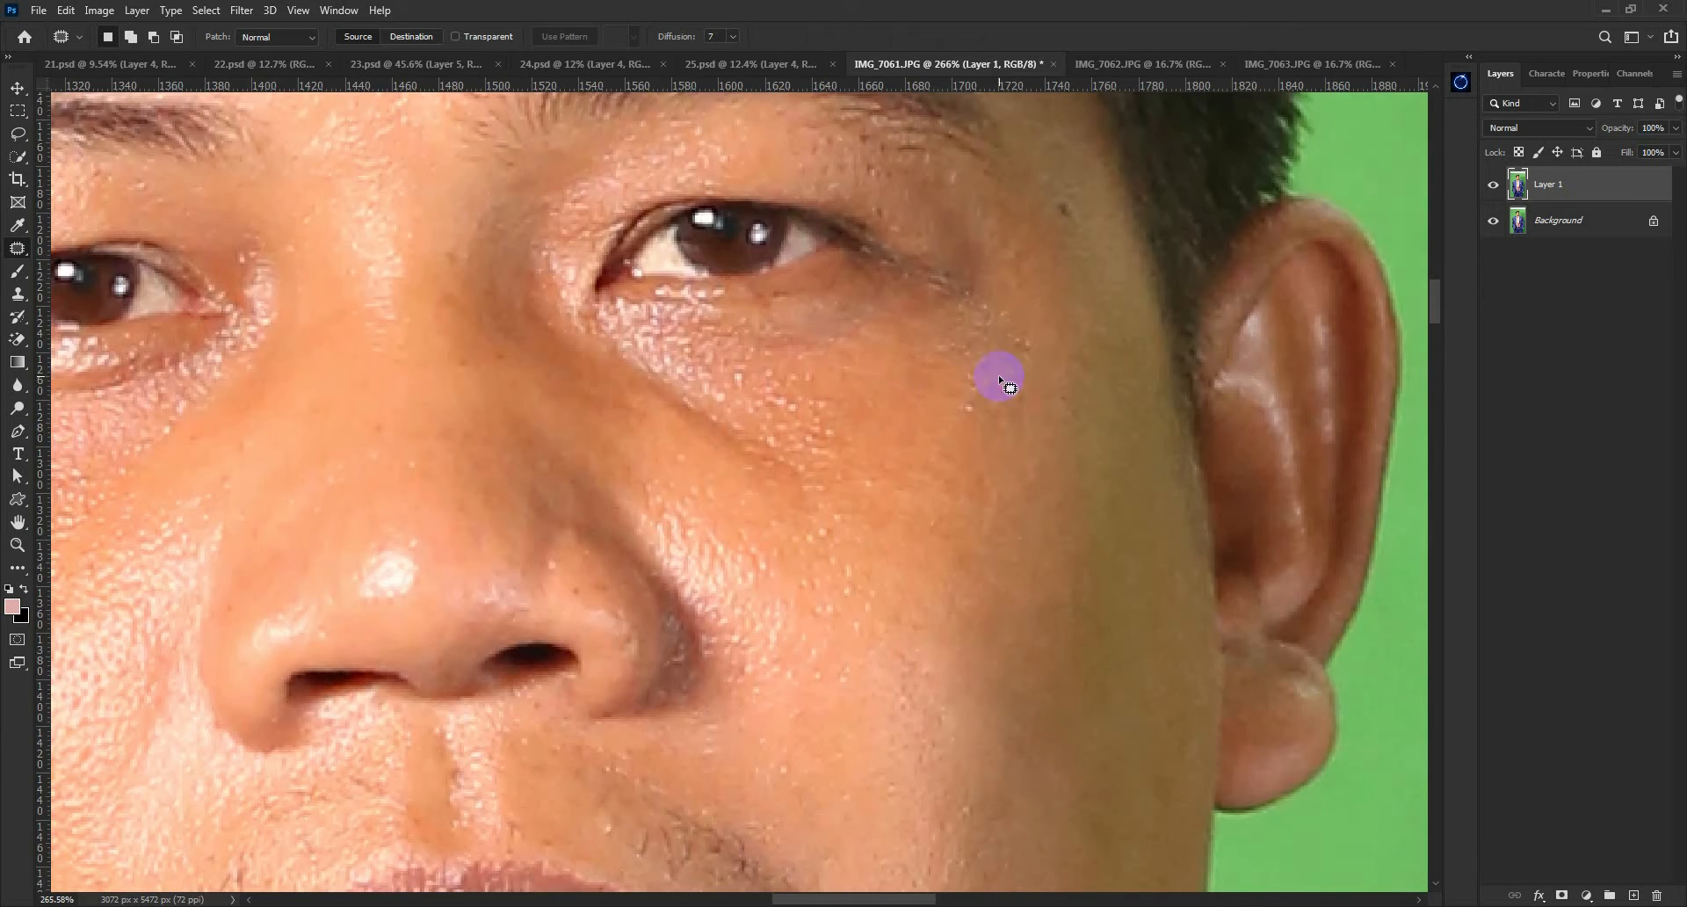
scroll(997, 453, "down", 3)
Clone clean skin over the area beside the outer eye corner with a soft Clone Stamp, lowering its opacity to 44%
key("ctrl+d")
key("s")
scroll(994, 425, "up", 2)
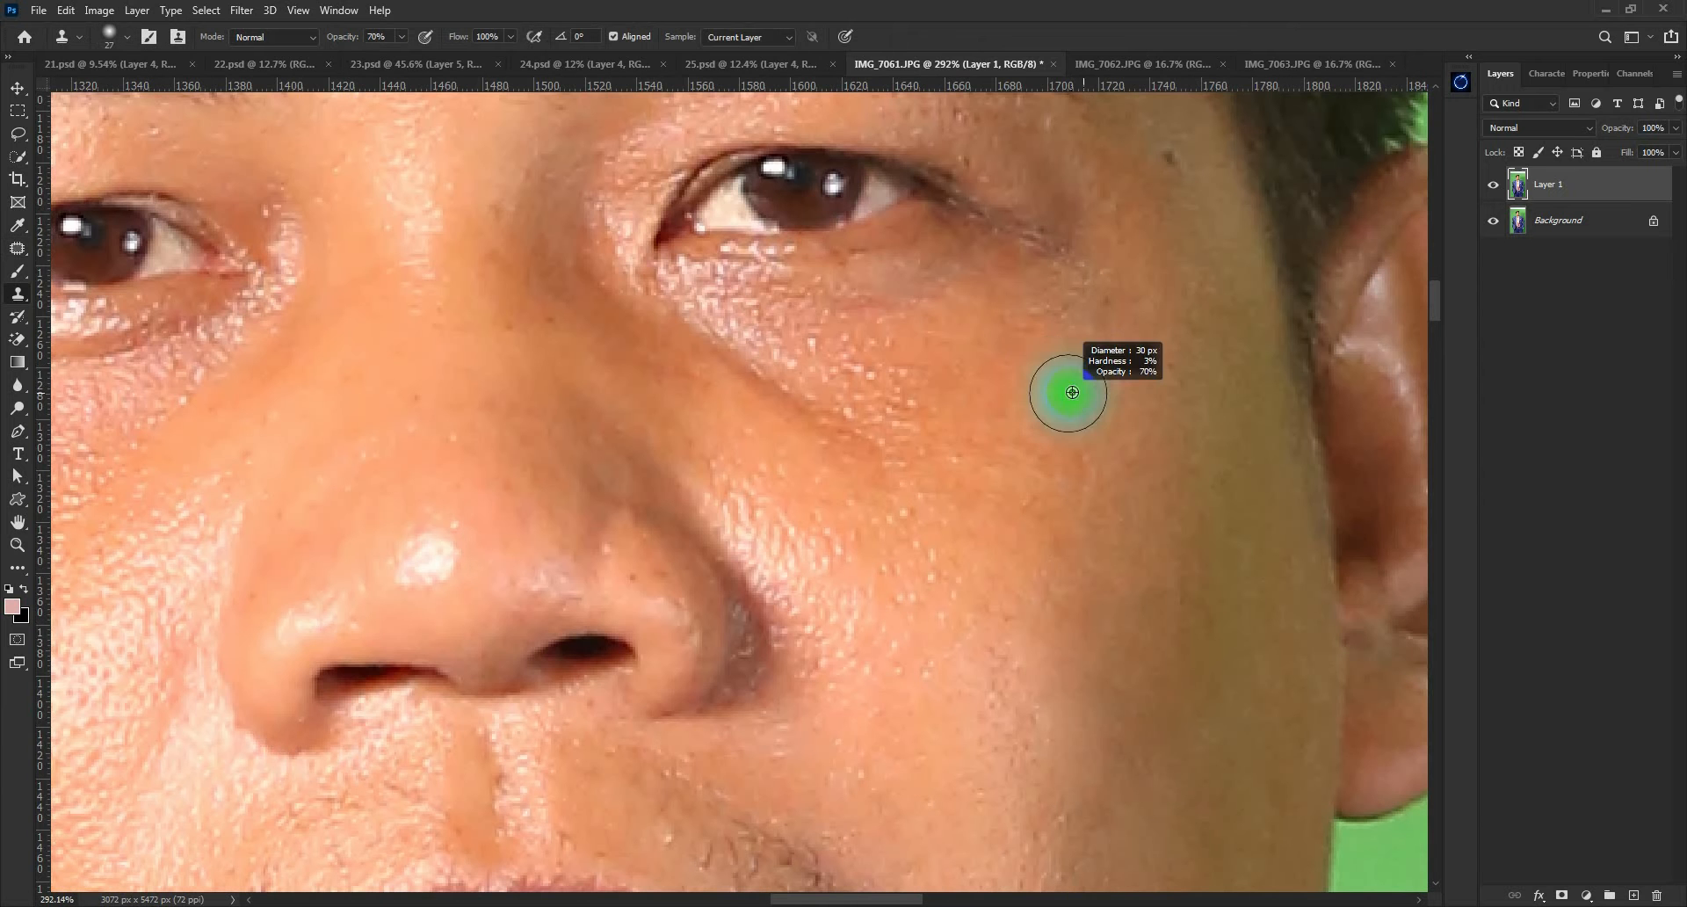
scroll(1108, 371, "down", 3)
scroll(1152, 351, "up", 2)
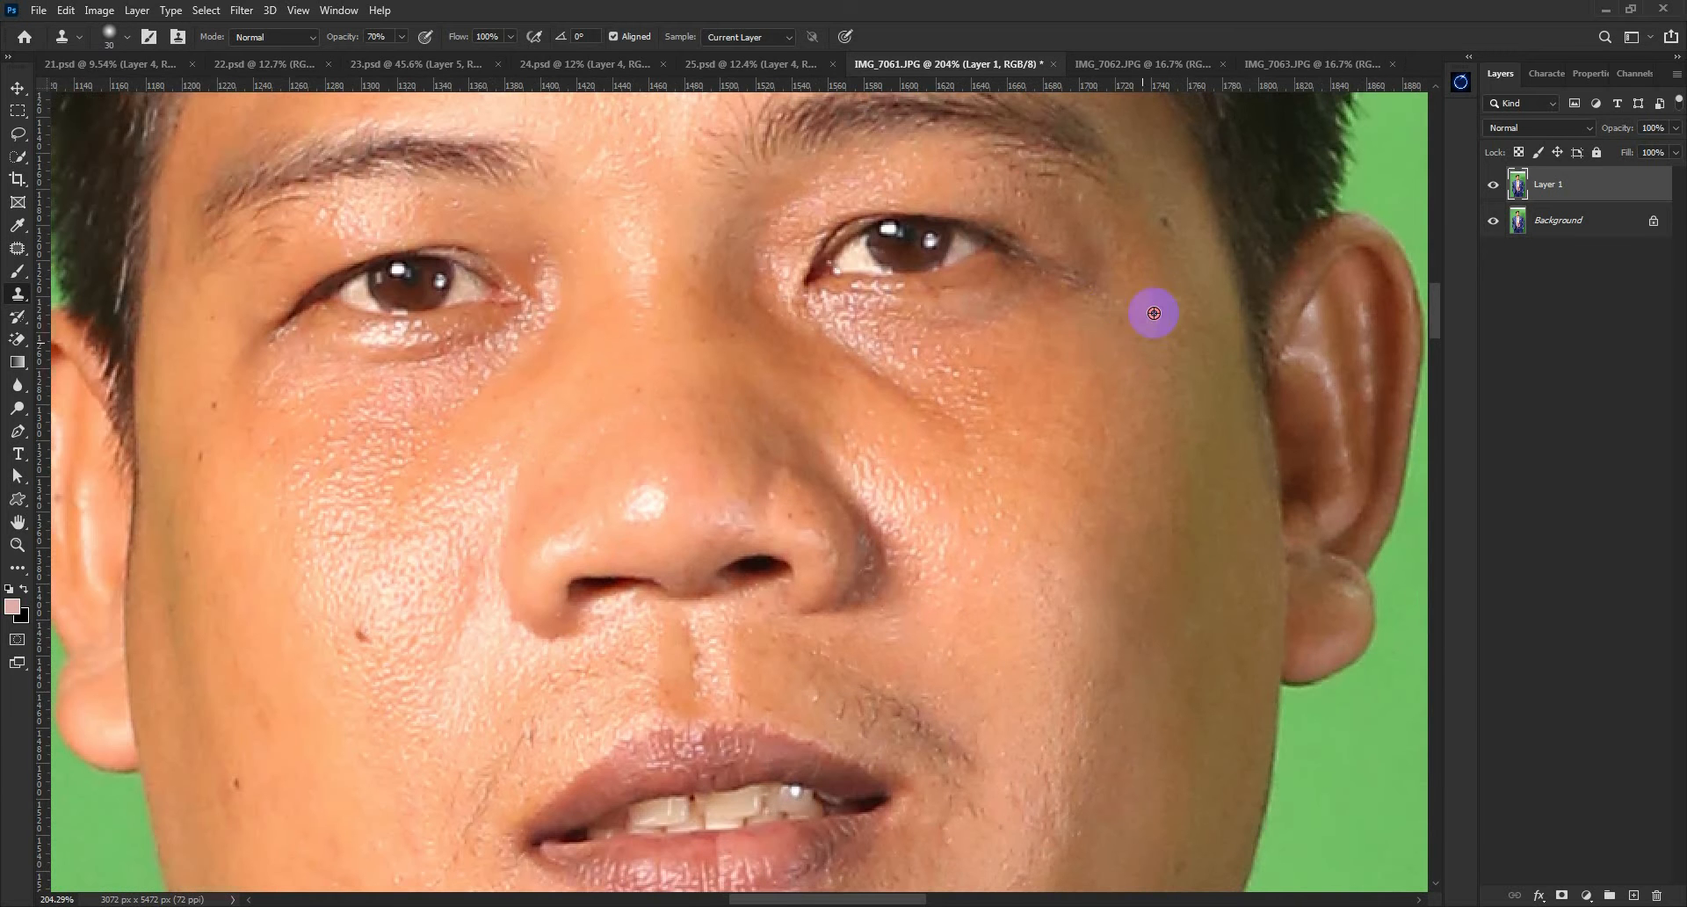
scroll(1125, 337, "down", 1)
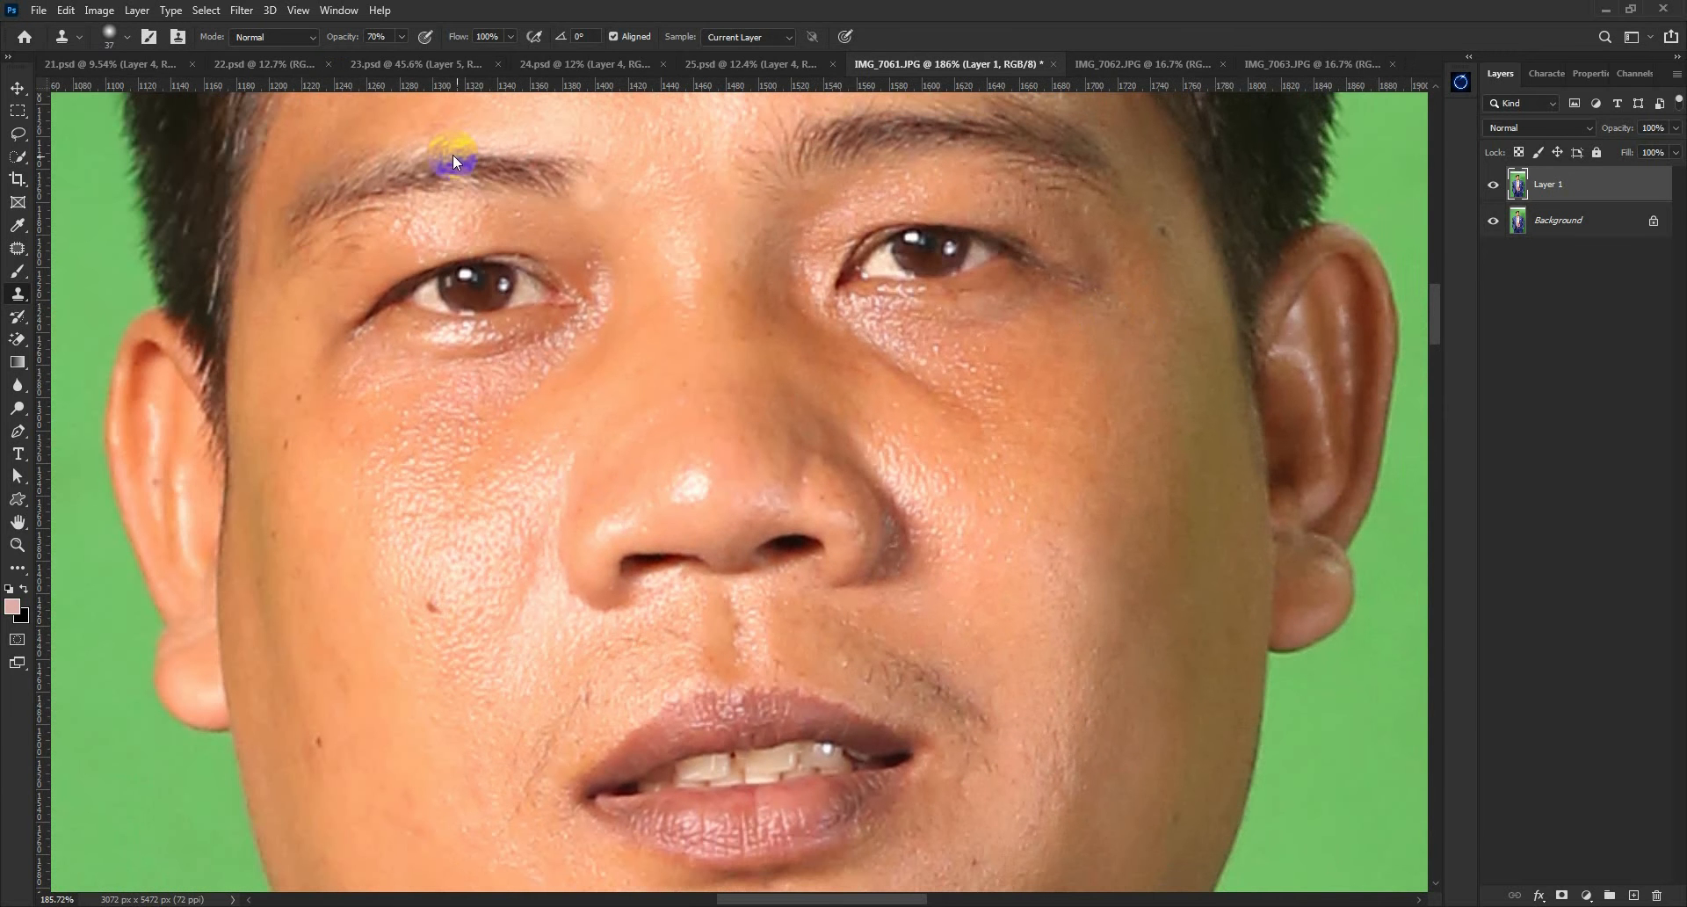
left_click_drag(339, 36, 316, 36)
right_click(1117, 351, "alt")
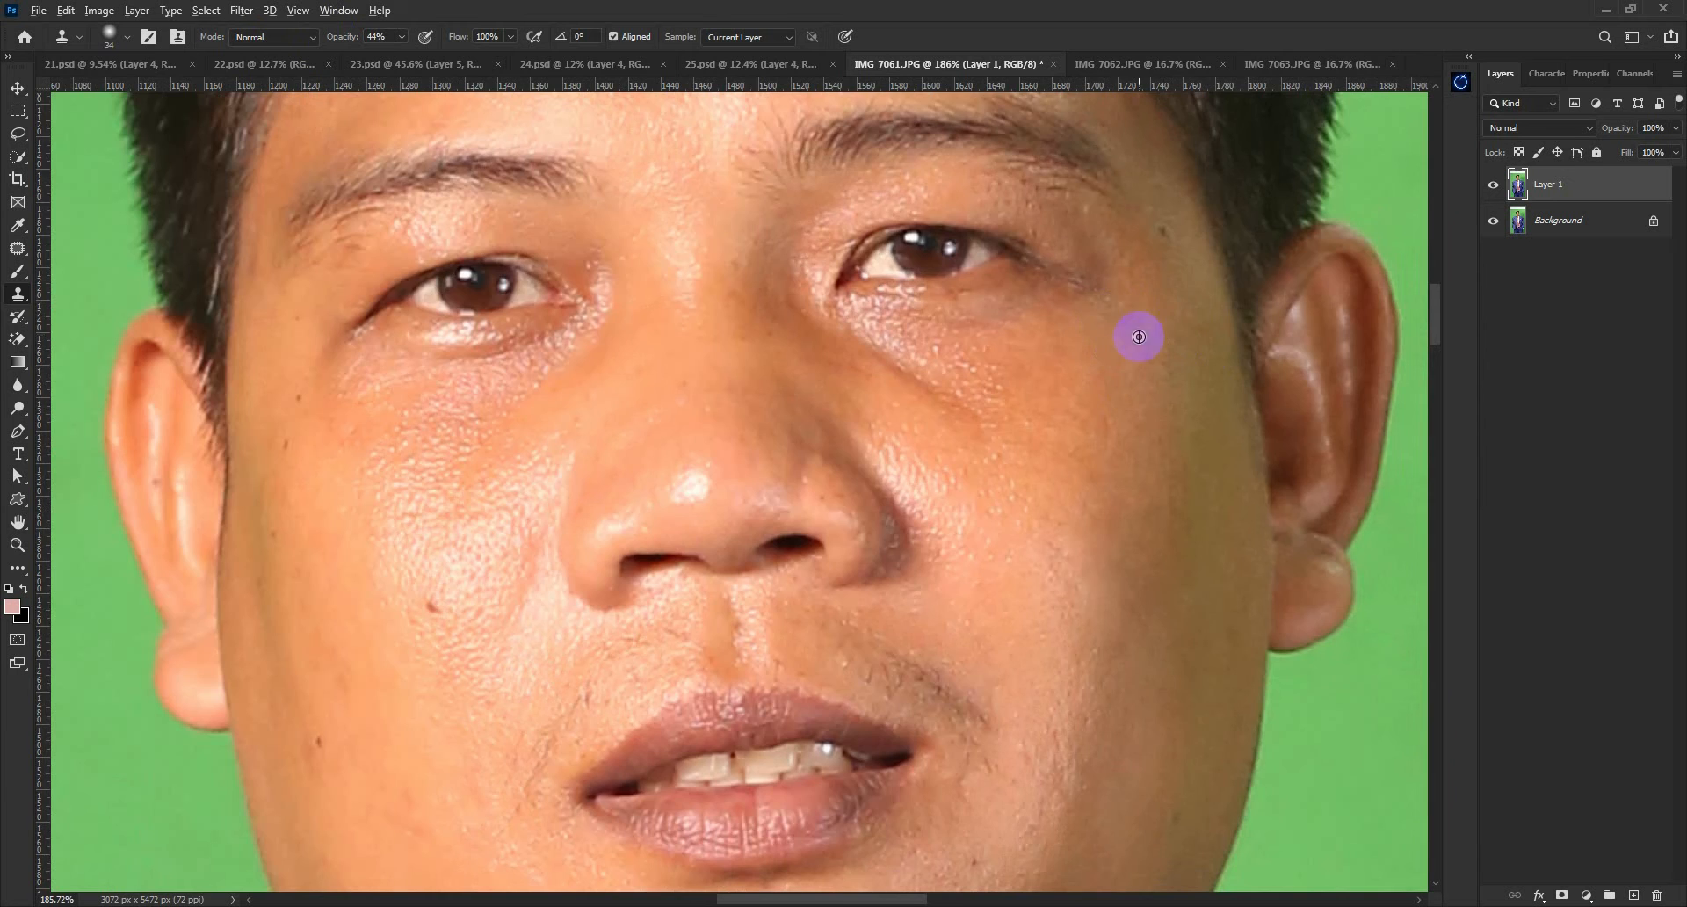
Patch the lower part of the other cheek, between the mouth and the jawline, with smooth skin
scroll(1152, 303, "down", 8)
scroll(984, 417, "up", 6)
key("j")
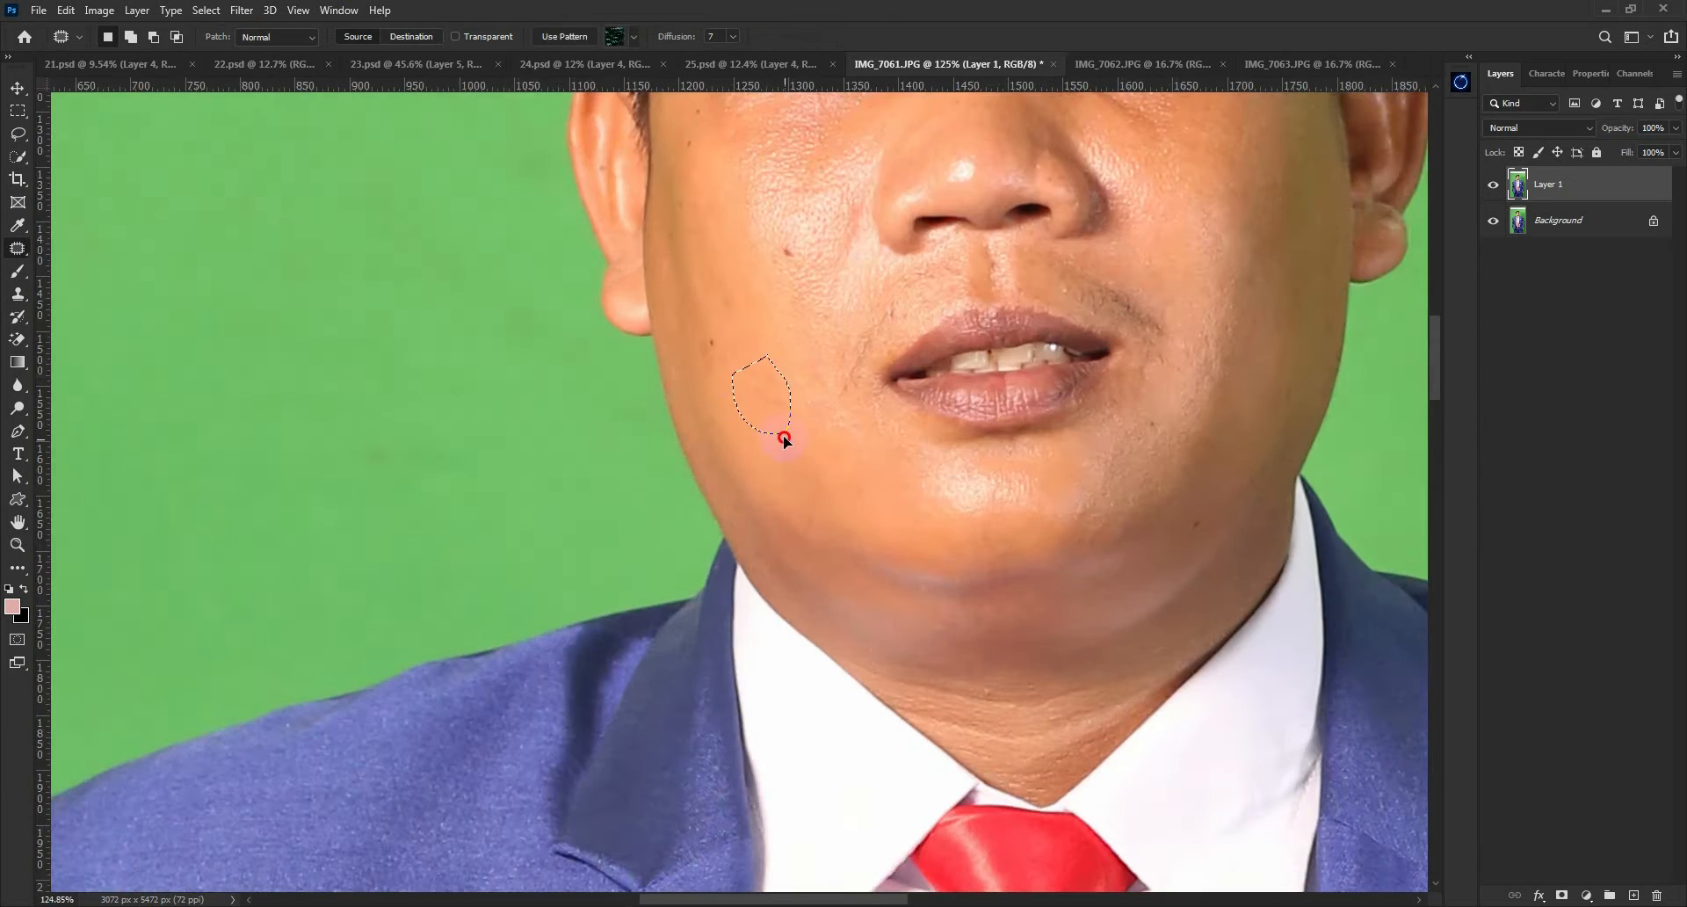
left_click_drag(783, 435, 777, 372)
Patch the small marks on the lower jacket and the trousers with clean fabric
scroll(777, 372, "down", 10)
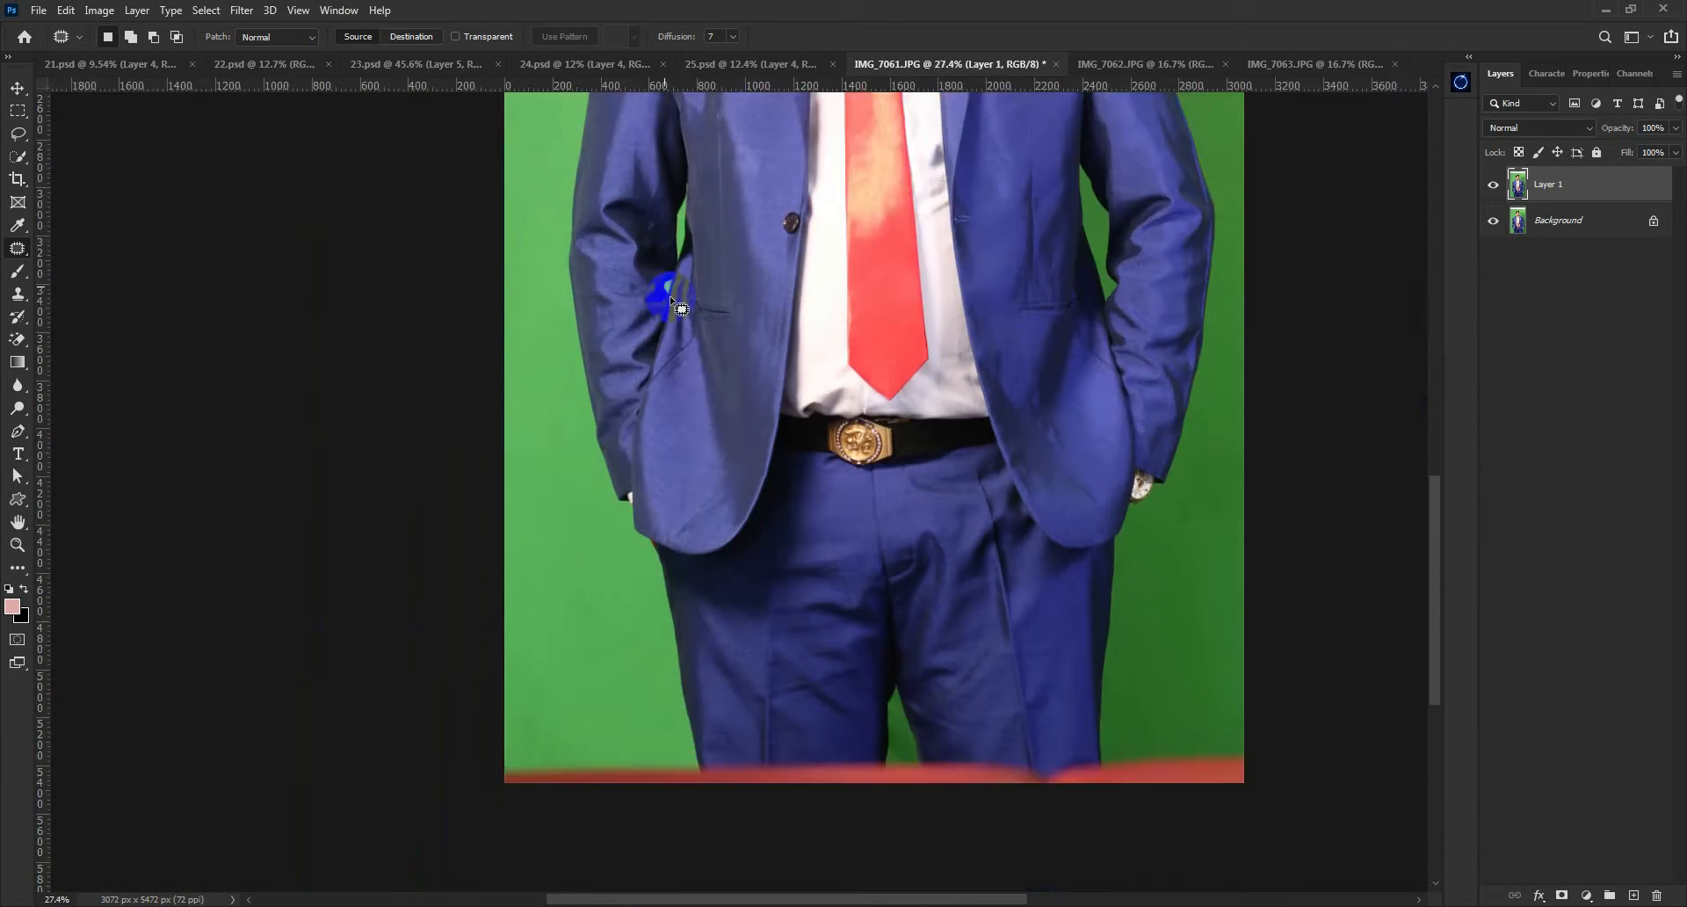
scroll(672, 303, "up", 6)
left_click_drag(590, 539, 582, 530)
scroll(590, 536, "down", 4)
scroll(807, 454, "up", 3)
key("ctrl+d")
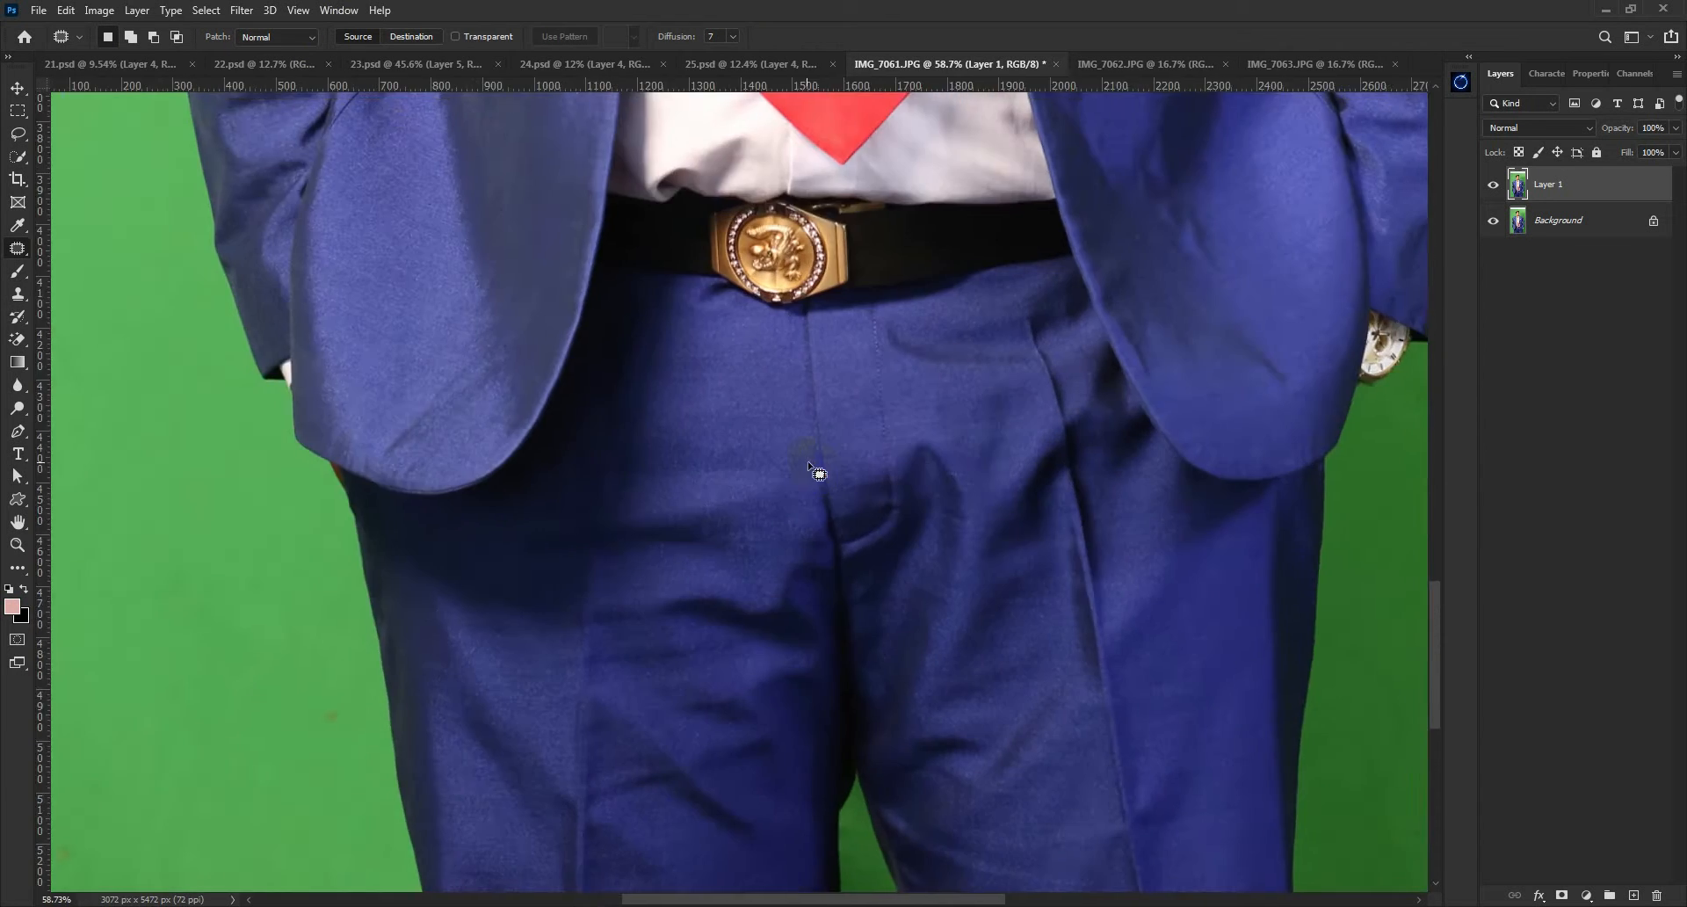
scroll(810, 462, "down", 8)
scroll(879, 343, "up", 6)
left_click_drag(878, 387, 875, 413)
Patch the small spots on the jacket sleeve near the elbow folds and clear the selection
scroll(1033, 534, "up", 7)
left_click_drag(1019, 504, 1022, 520)
left_click_drag(1018, 516, 1046, 481)
scroll(1046, 481, "down", 4)
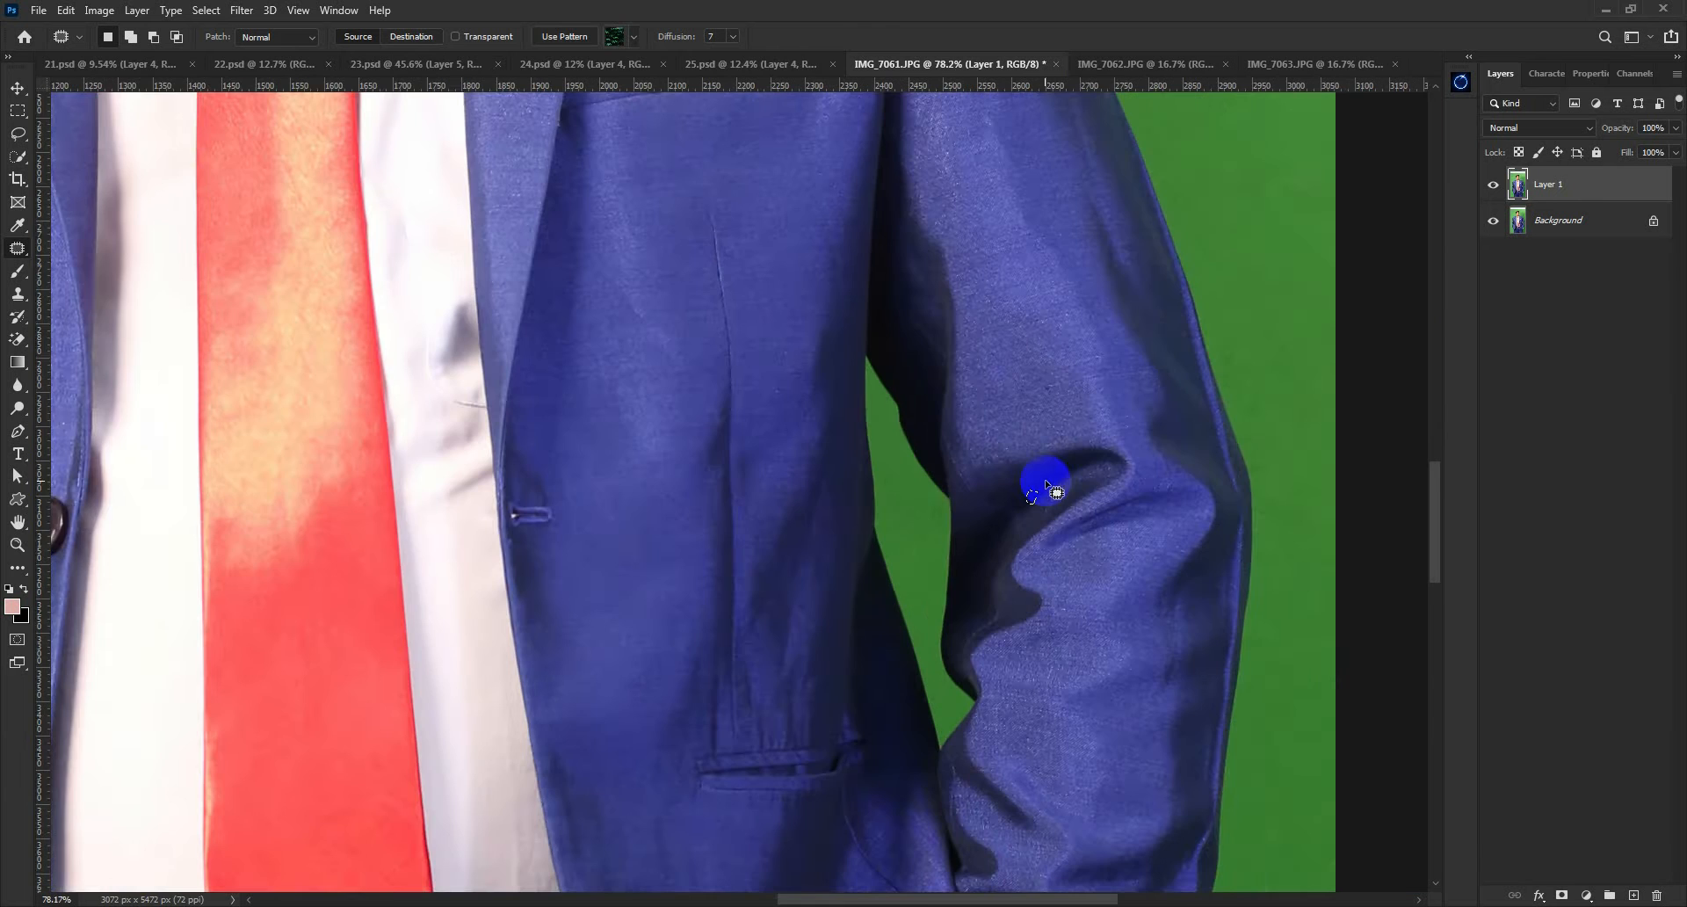
left_click_drag(1013, 415, 1011, 413)
key("ctrl+d")
Examine the retouched suit, collar and face for remaining blemishes
scroll(1008, 398, "down", 8)
left_click_drag(830, 181, 849, 407)
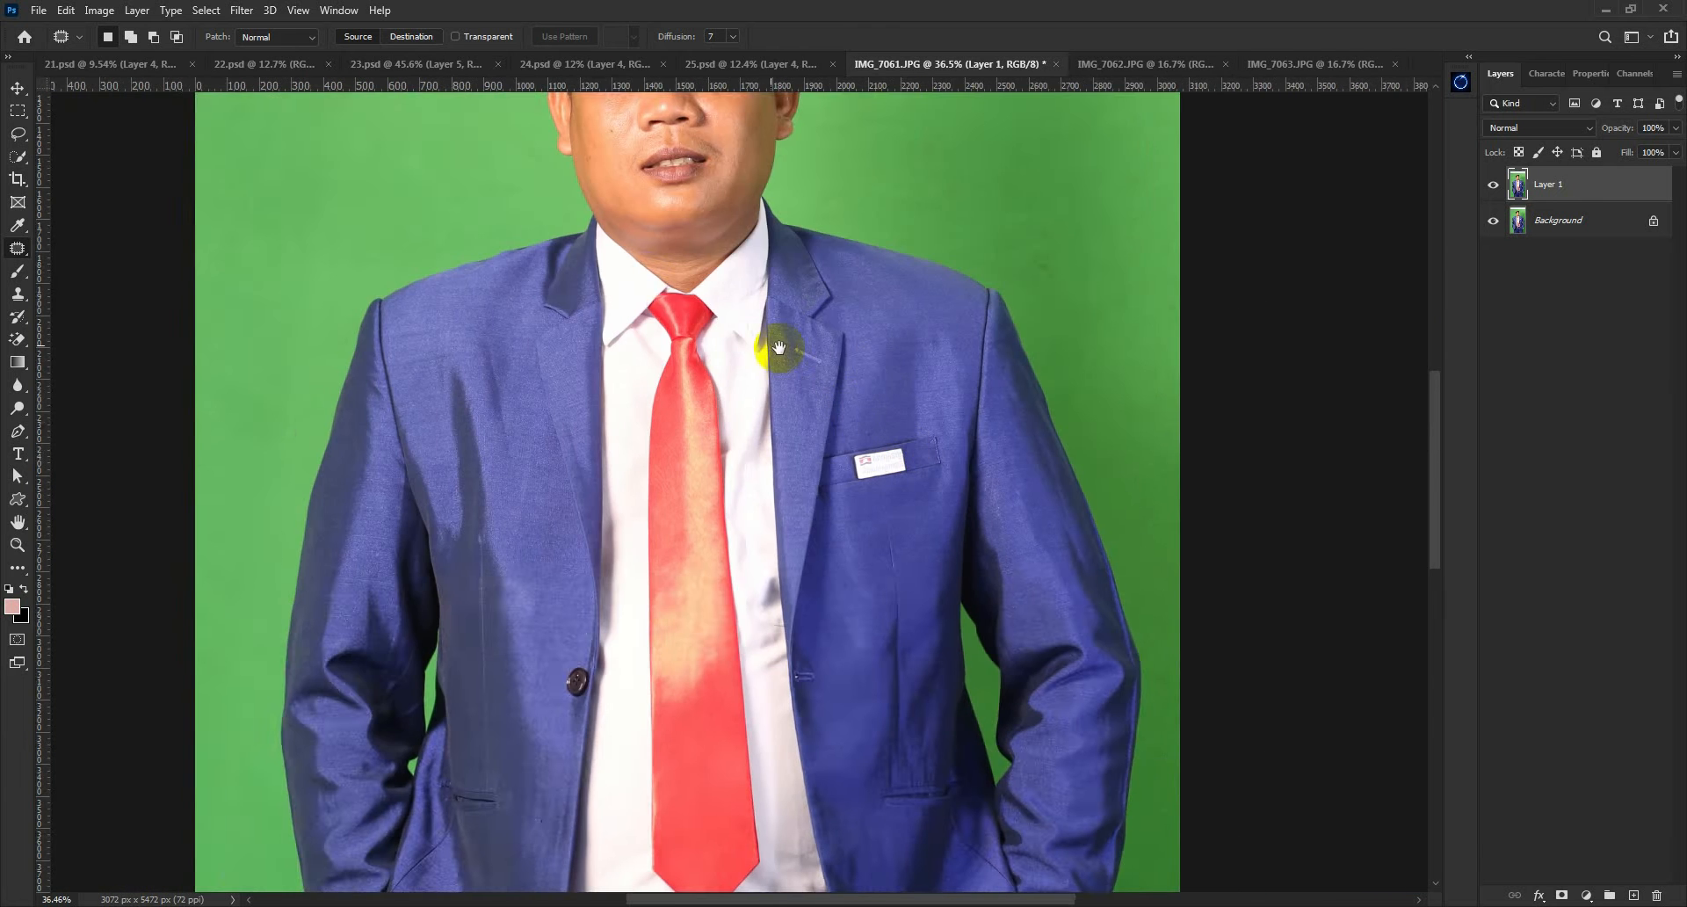
left_click_drag(778, 348, 738, 444)
scroll(738, 445, "down", 4)
scroll(753, 352, "up", 7)
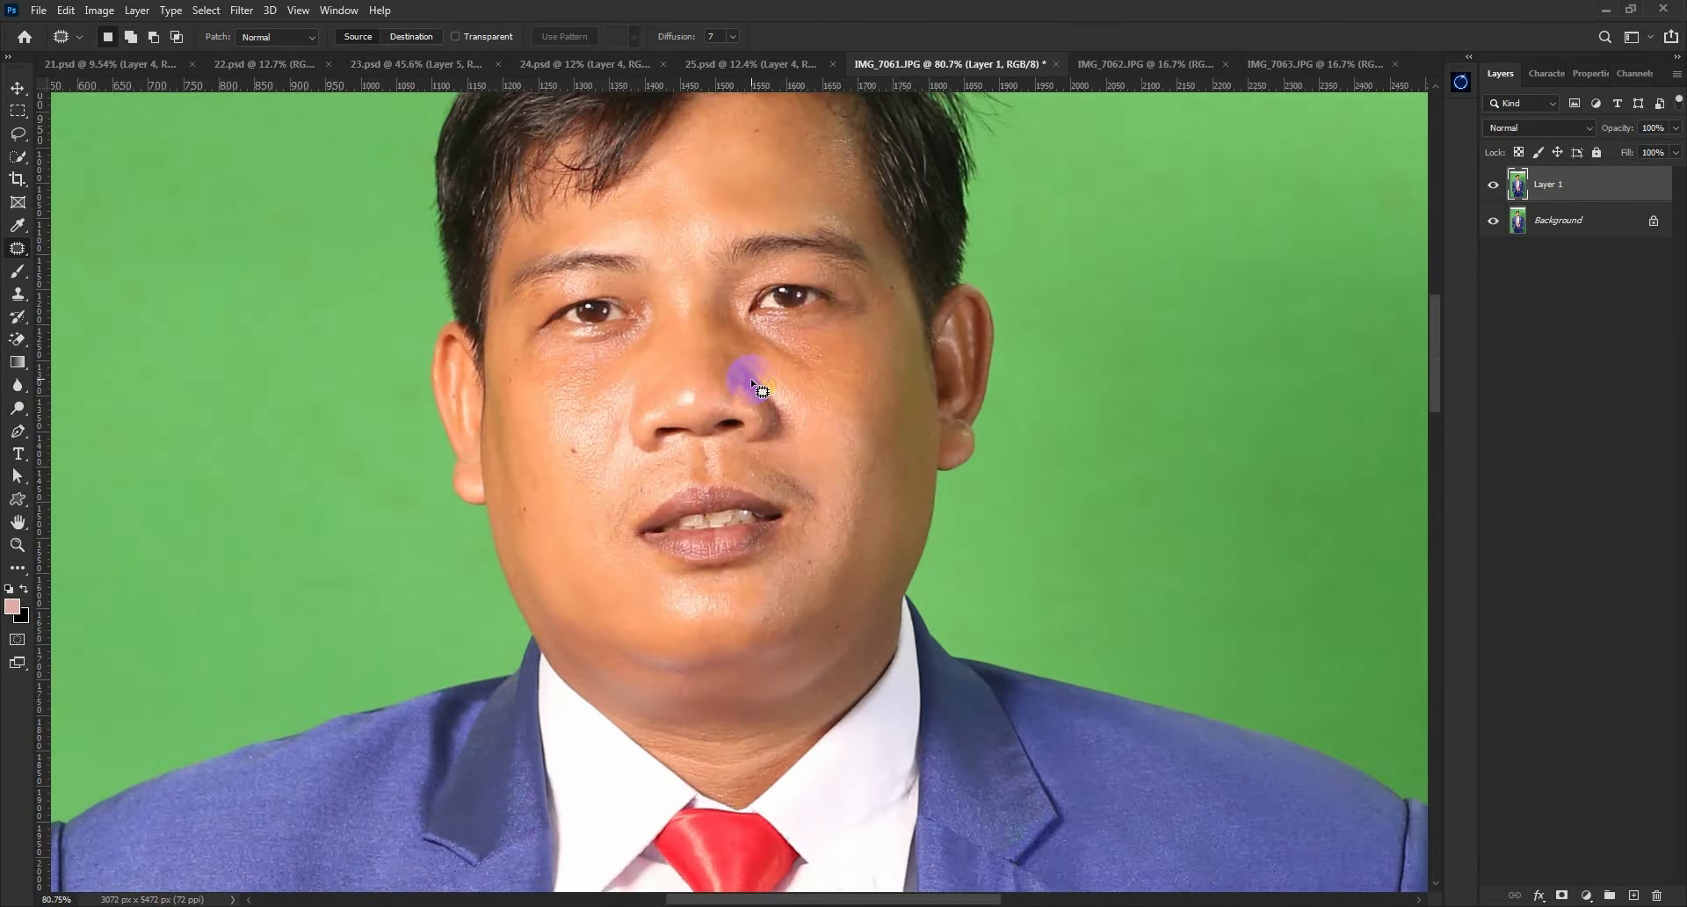
scroll(751, 378, "down", 6)
scroll(652, 387, "up", 5)
left_click_drag(660, 221, 656, 347)
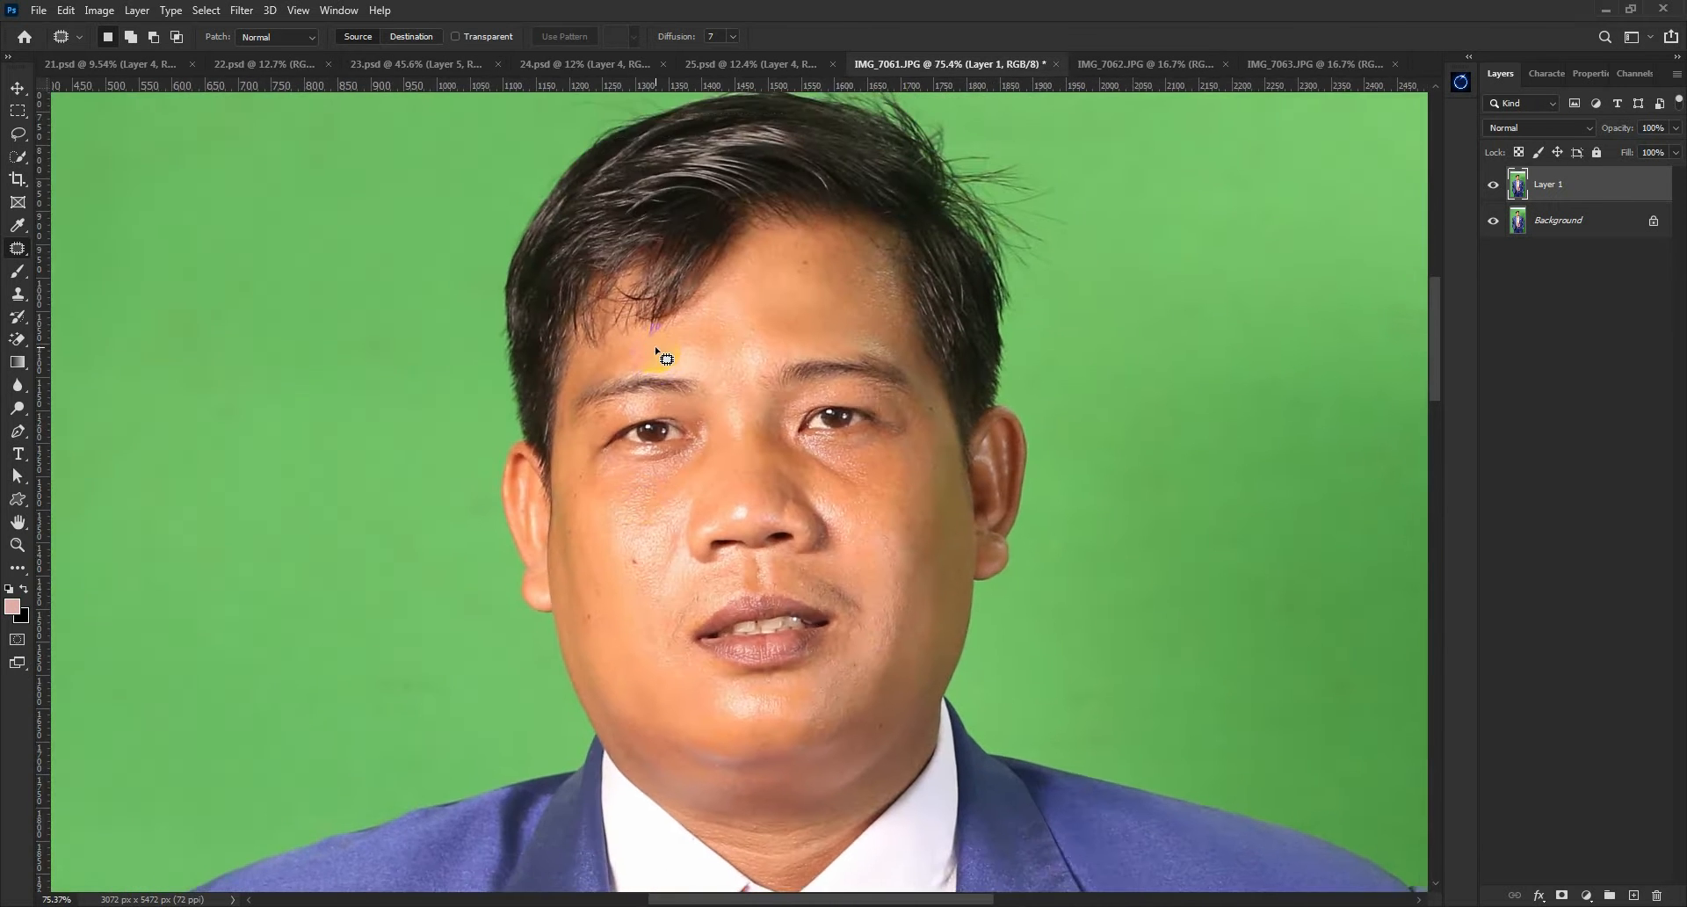
Load the RGB channel's highlights as a selection and copy them to a new layer in Screen mode
scroll(656, 350, "down", 15)
left_click(1635, 75)
left_click(1510, 108, "ctrl")
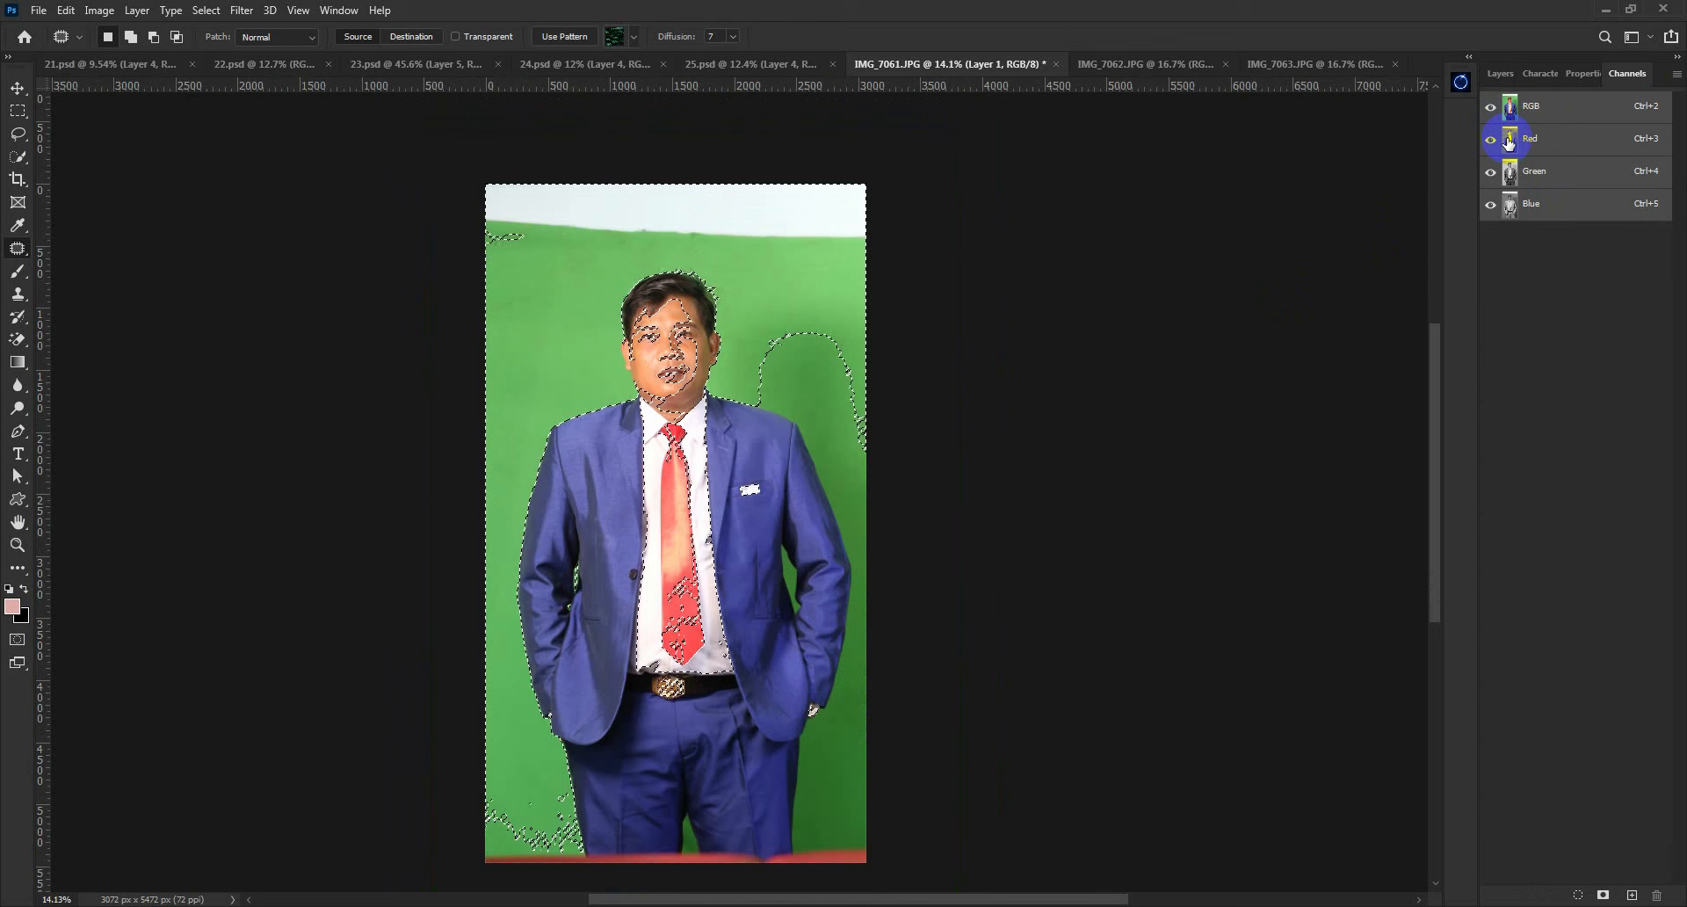
left_click(1510, 83)
key("ctrl+j")
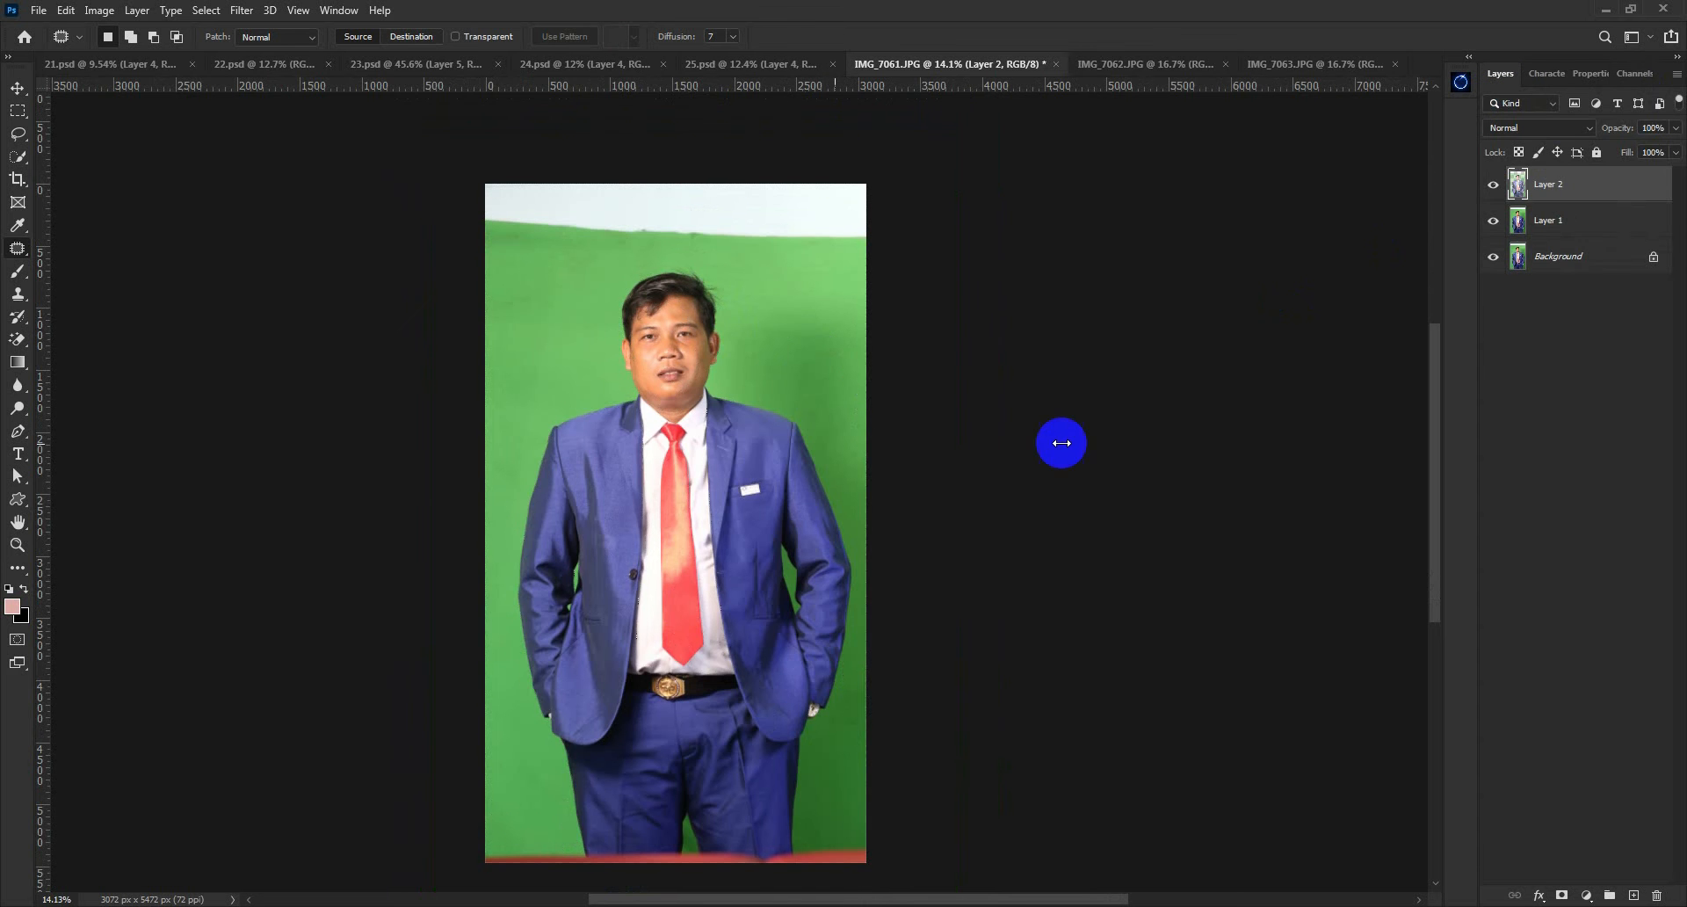
left_click(1538, 127)
left_click(1512, 274)
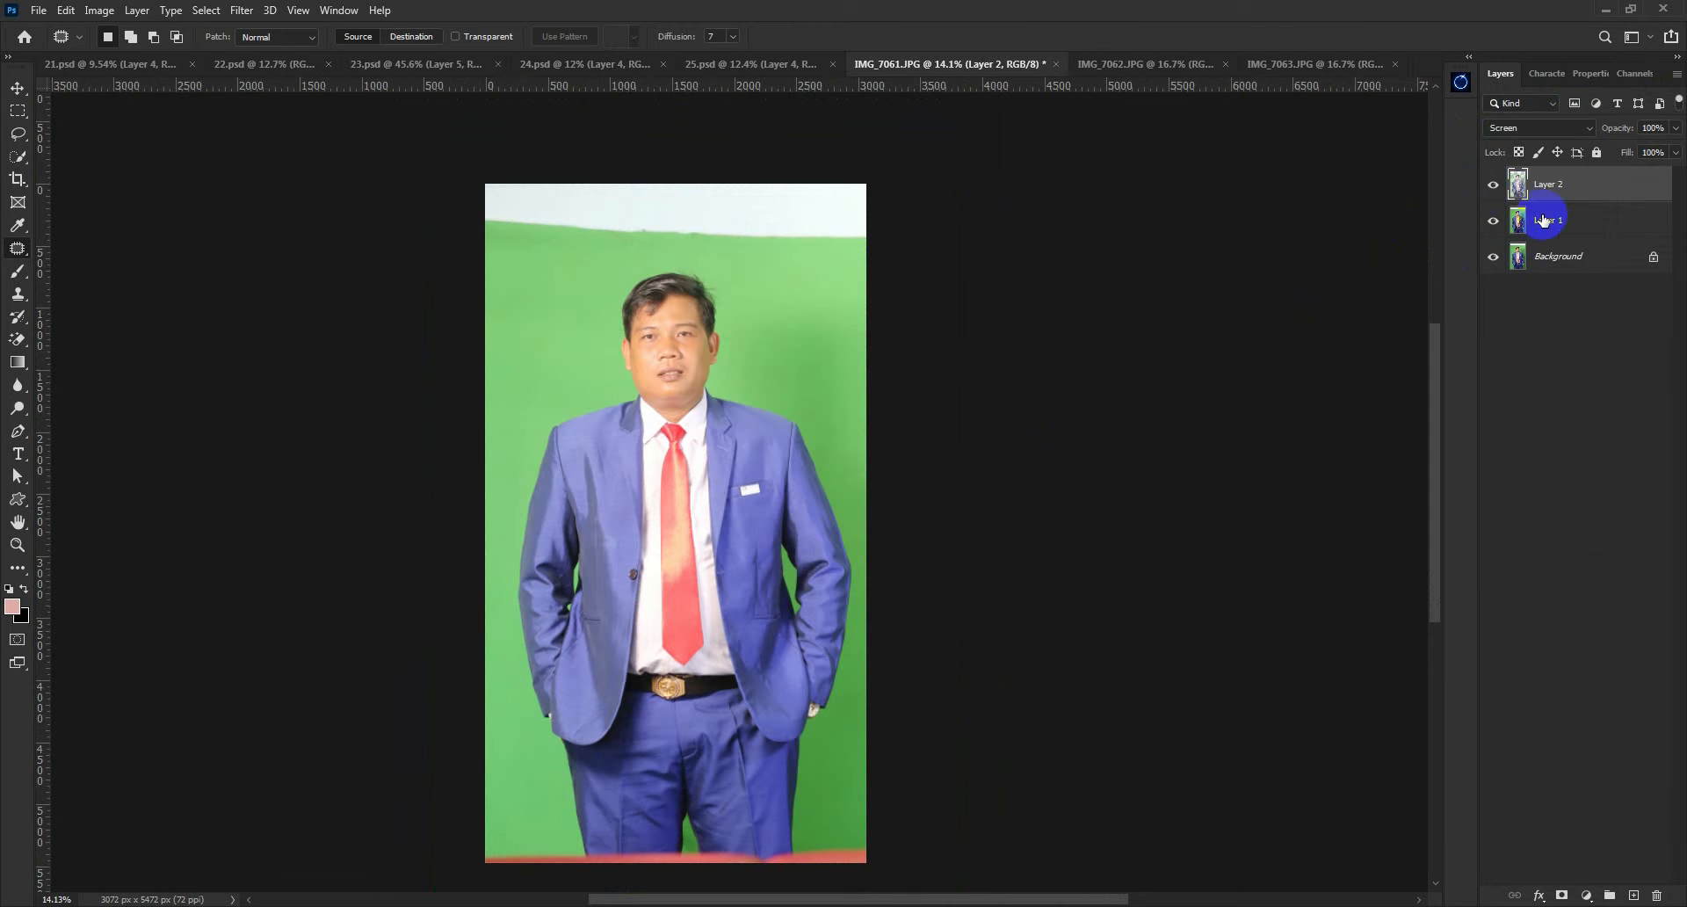
Convert the Screen highlights layer and Layer 1 together into one smart object
left_click(1544, 220, "shift")
right_click(1545, 219)
left_click(1461, 400)
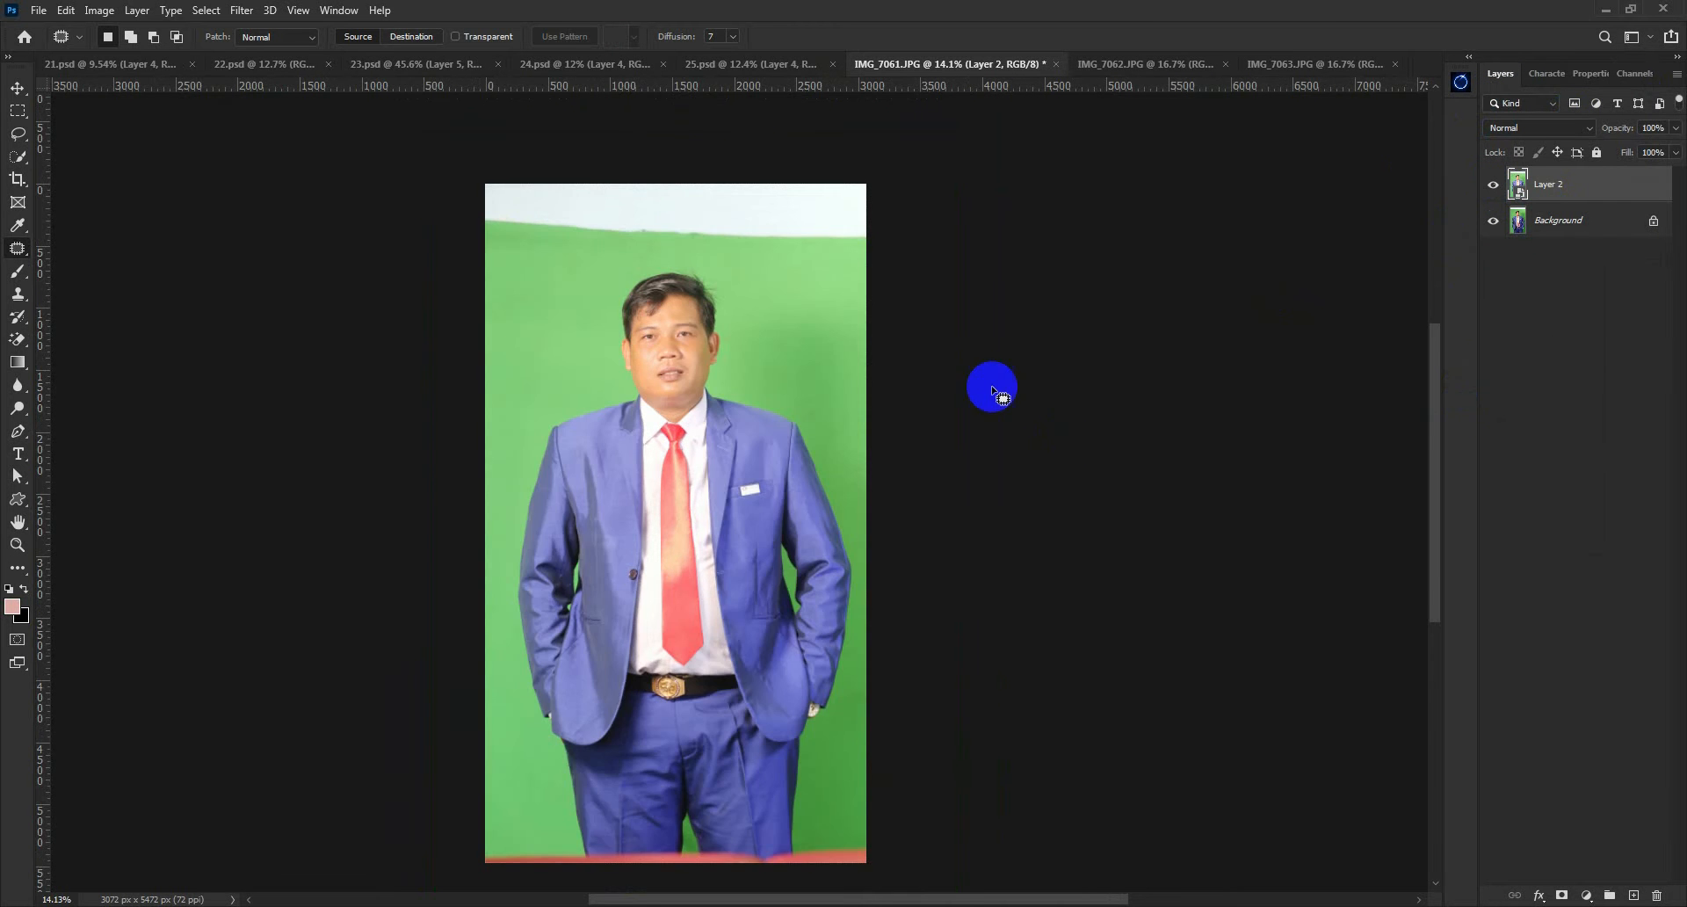
Load the RGB channel's luminosity as a selection and invert it to target the shadows
scroll(742, 352, "up", 3)
scroll(722, 338, "down", 6)
left_click(1630, 74)
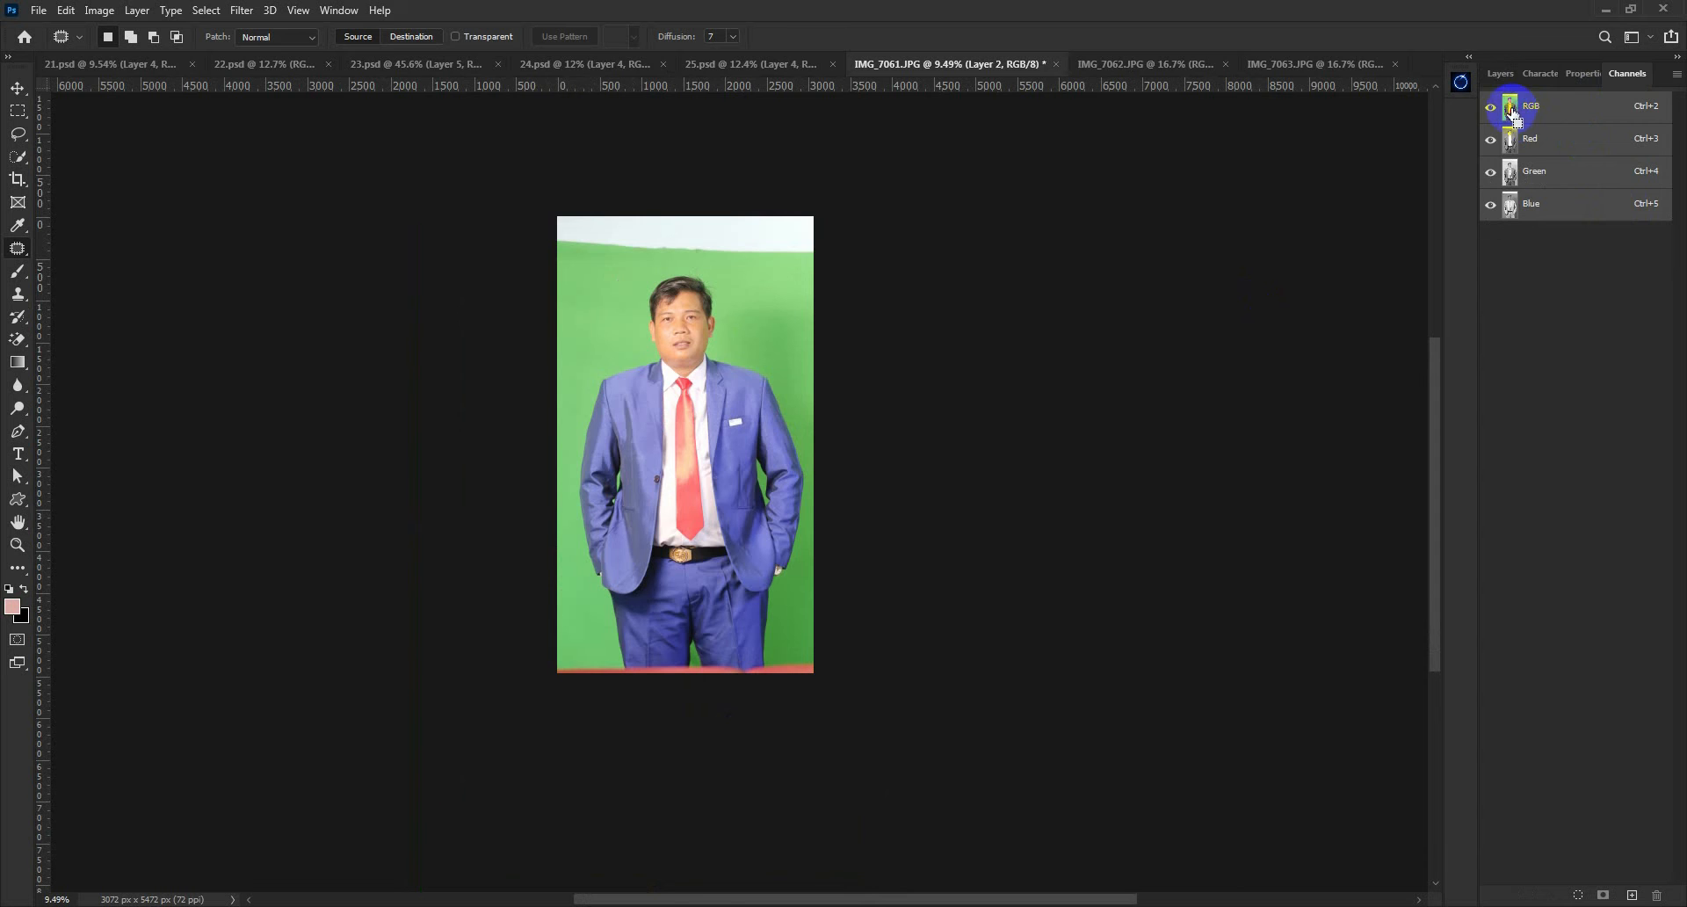
left_click(1511, 110, "ctrl")
left_click(1500, 74)
left_click(207, 11)
left_click(220, 80)
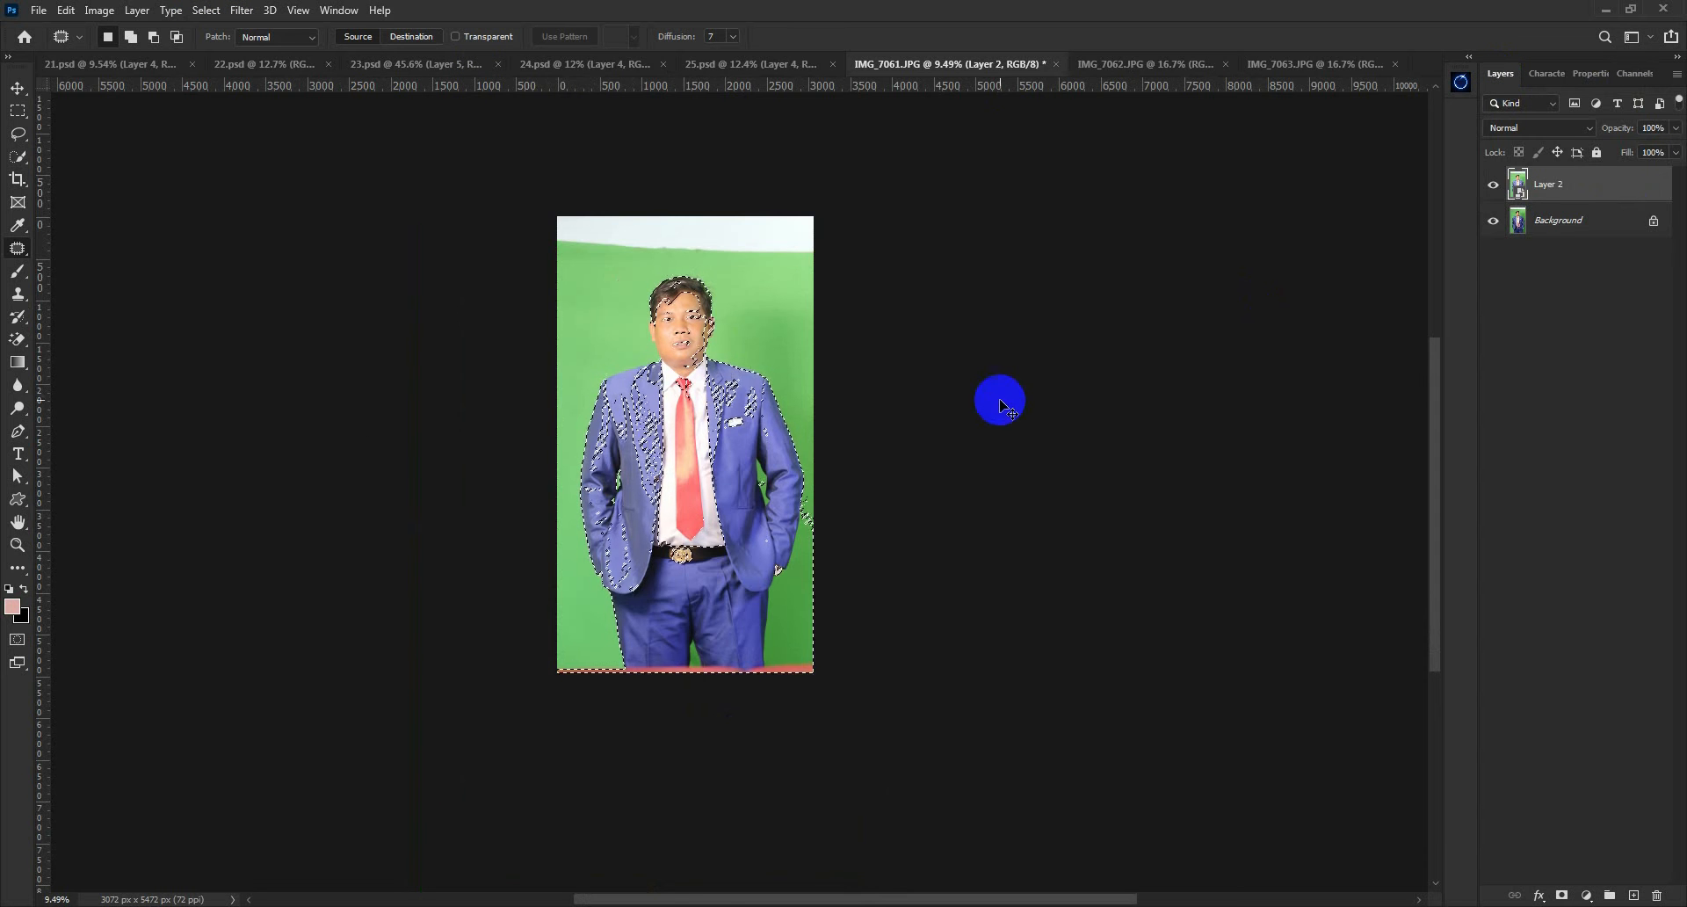
Copy the selected shadow areas to a new layer and set its blend mode to Screen
key("ctrl+j")
left_click(1539, 127)
left_click(1542, 255)
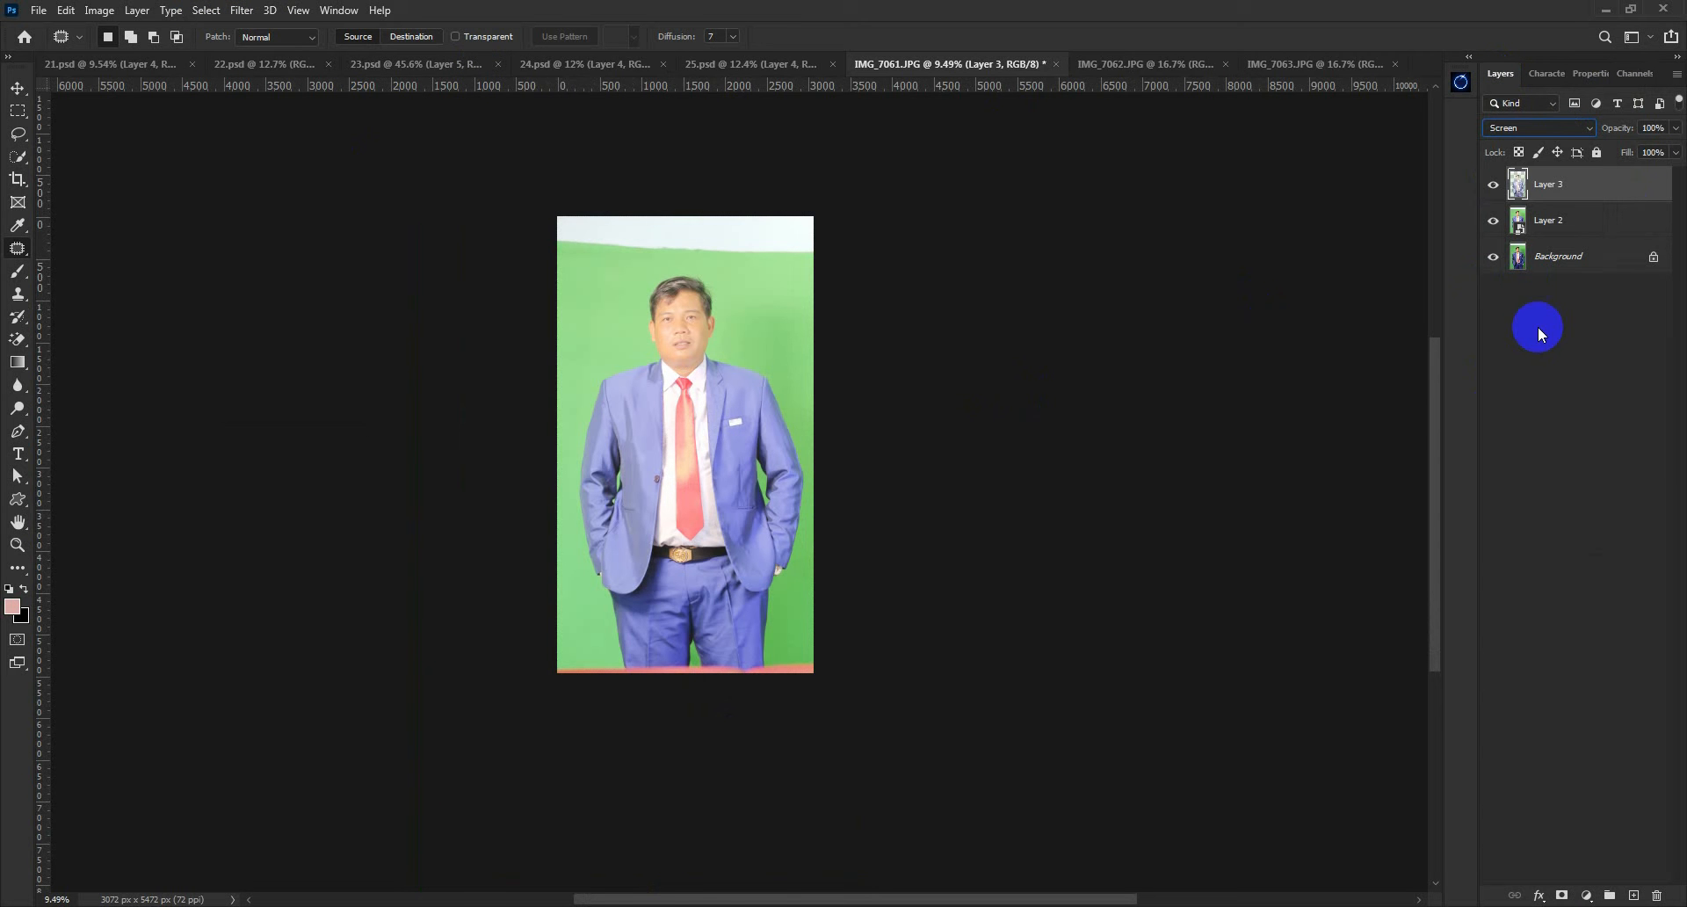
Add a black mask to the Screen shadows layer and paint white over the face with the brush at 52% opacity
left_click(1562, 894)
key("ctrl+i")
key("b")
scroll(571, 349, "up", 5)
left_click_drag(841, 326, 883, 325)
scroll(883, 331, "up", 4)
scroll(787, 254, "down", 1)
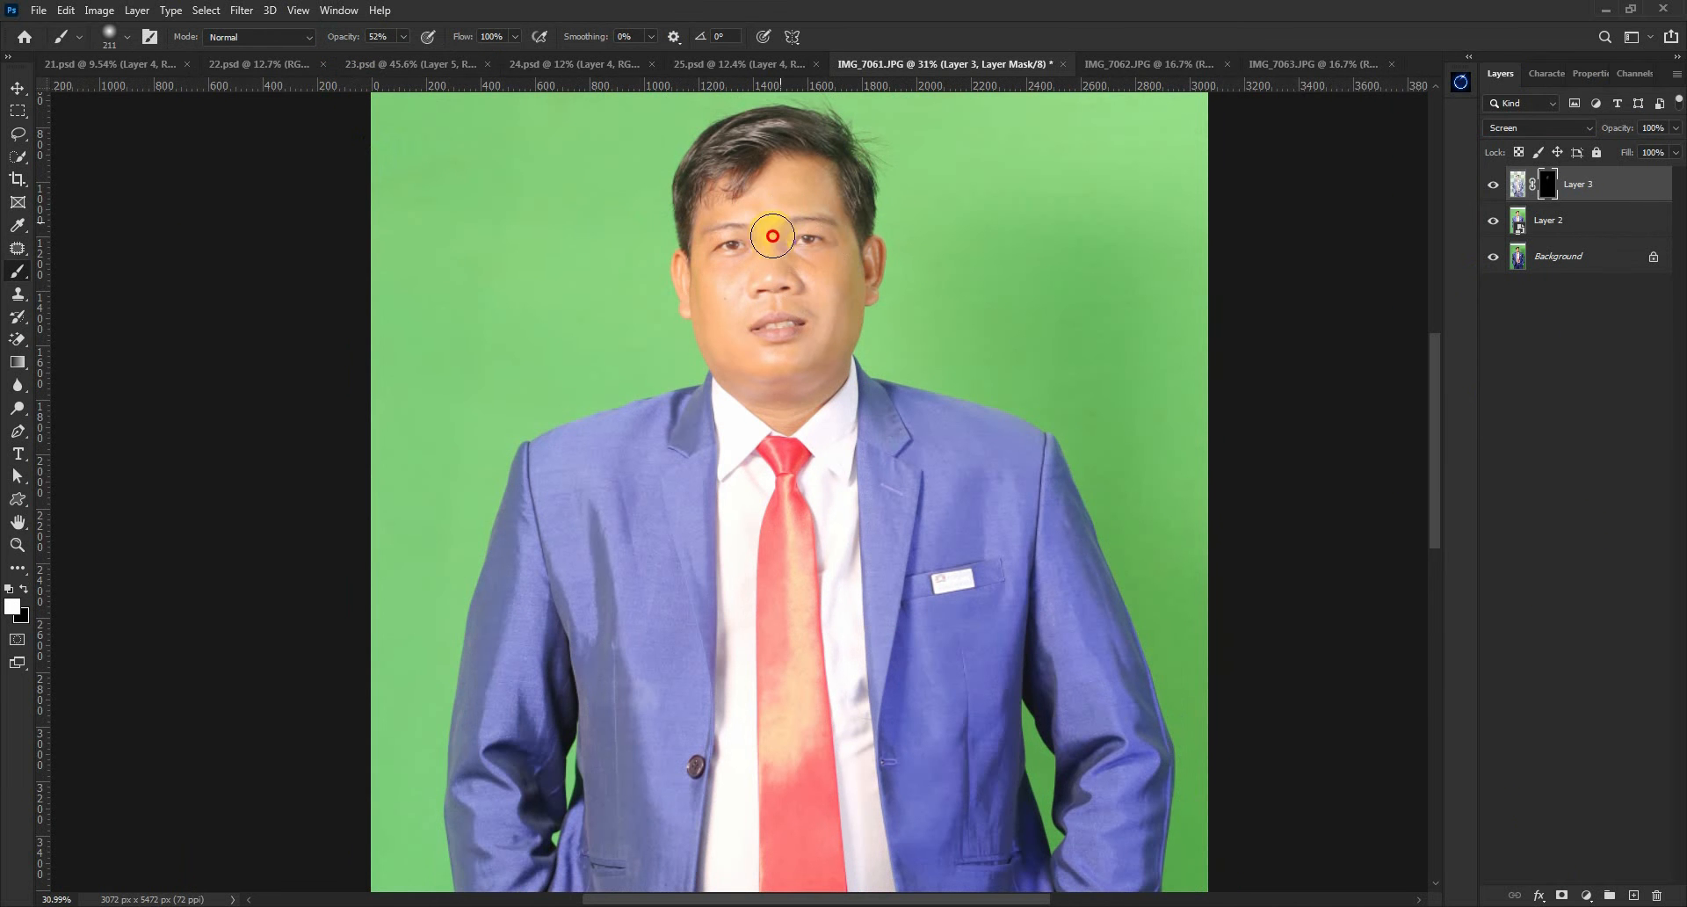
left_click_drag(745, 389, 813, 346)
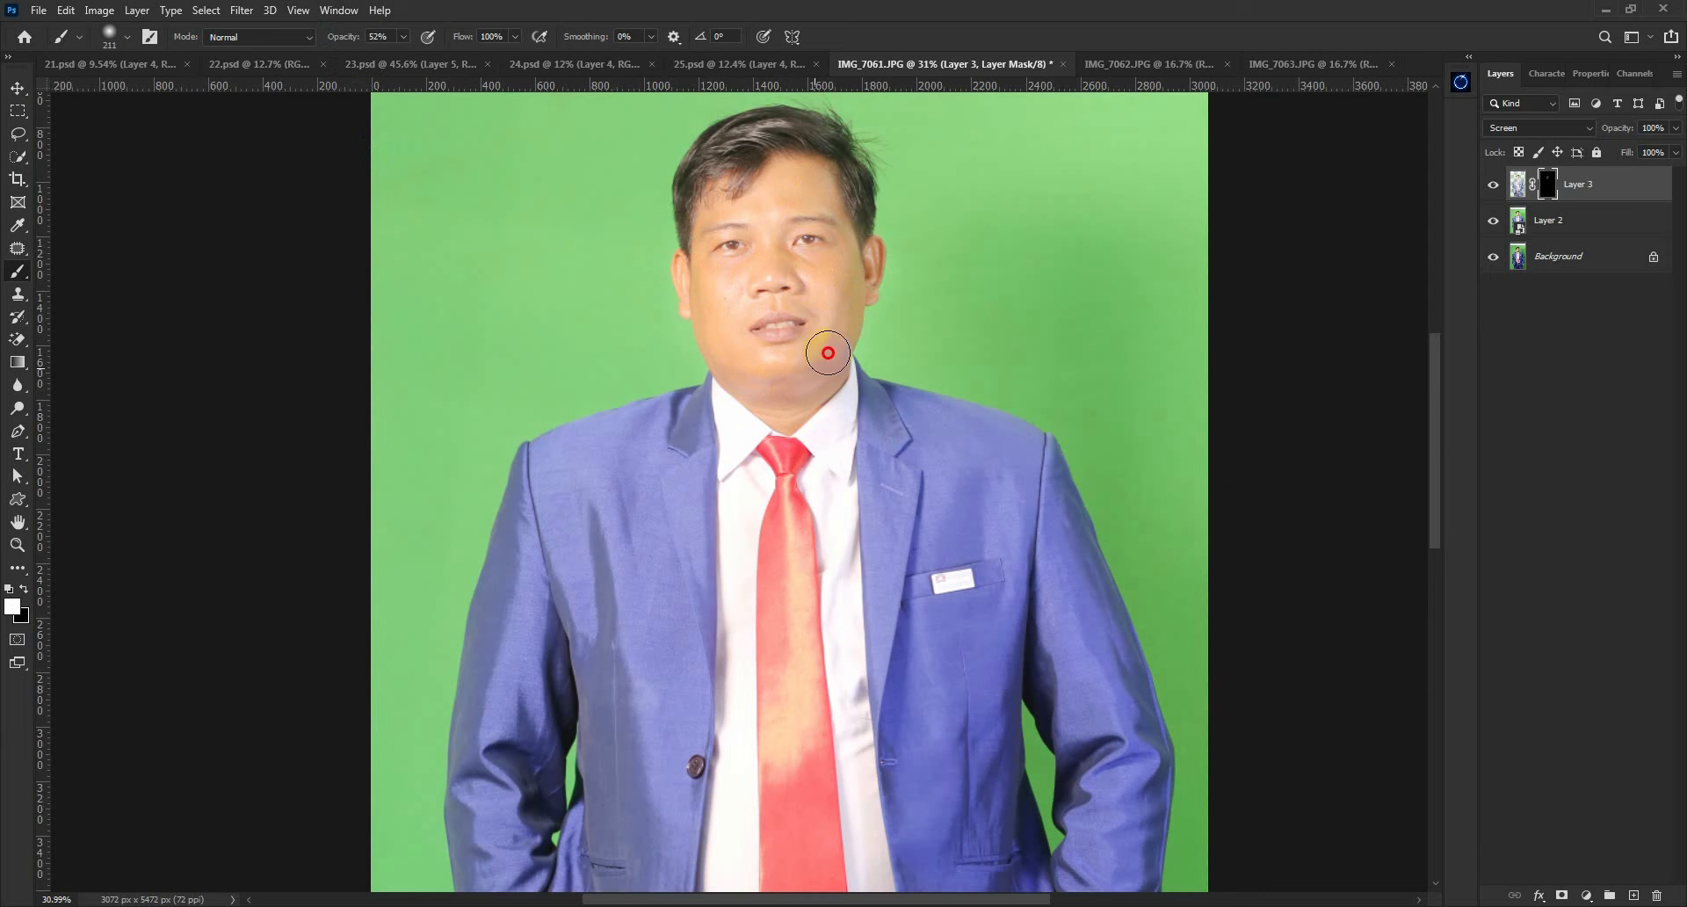
left_click(1491, 185)
left_click(1491, 185)
Enlarge the brush to 400 px and paint more of the brightening back over the face on the layer mask
scroll(796, 299, "down", 5)
scroll(796, 301, "up", 4)
left_click_drag(835, 565, 804, 263)
left_click_drag(774, 590, 757, 456)
left_click_drag(805, 183, 753, 714)
key("bracketright")
key("bracketright")
key("bracketright")
scroll(713, 378, "up", 3)
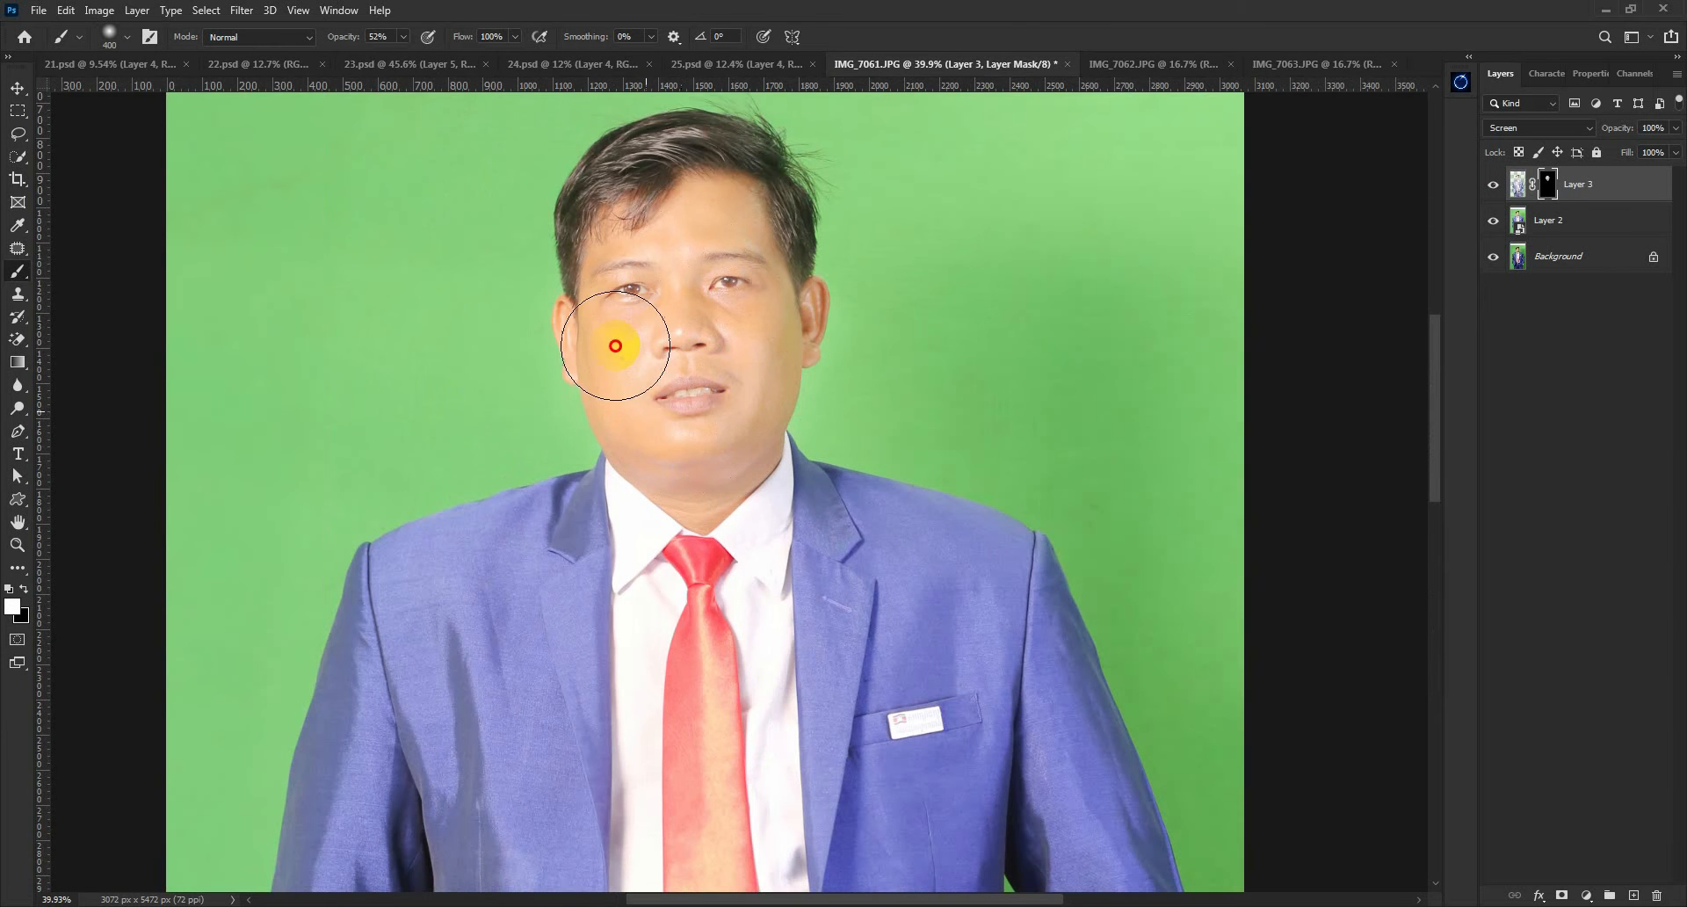
left_click_drag(615, 345, 641, 340)
scroll(719, 296, "down", 5)
left_click(1494, 184)
left_click(1494, 185)
Combine Layer 3 and Layer 2 into a single smart object
scroll(898, 249, "down", 2)
left_click(1590, 226, "ctrl")
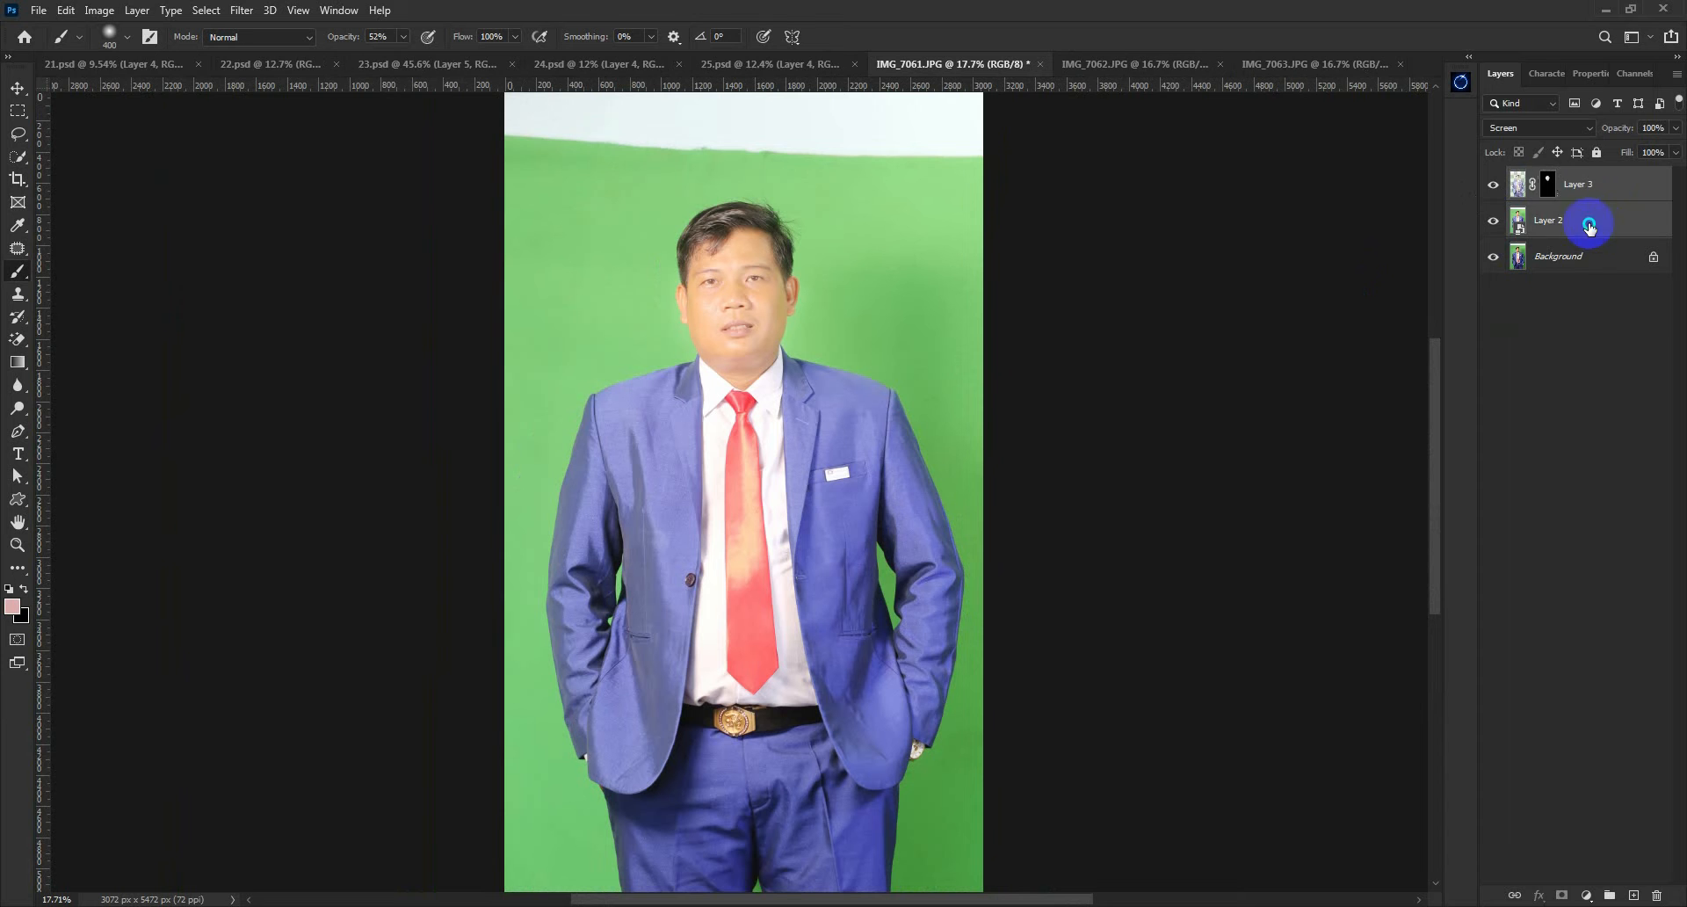
key("ctrl+e")
scroll(782, 388, "down", 2)
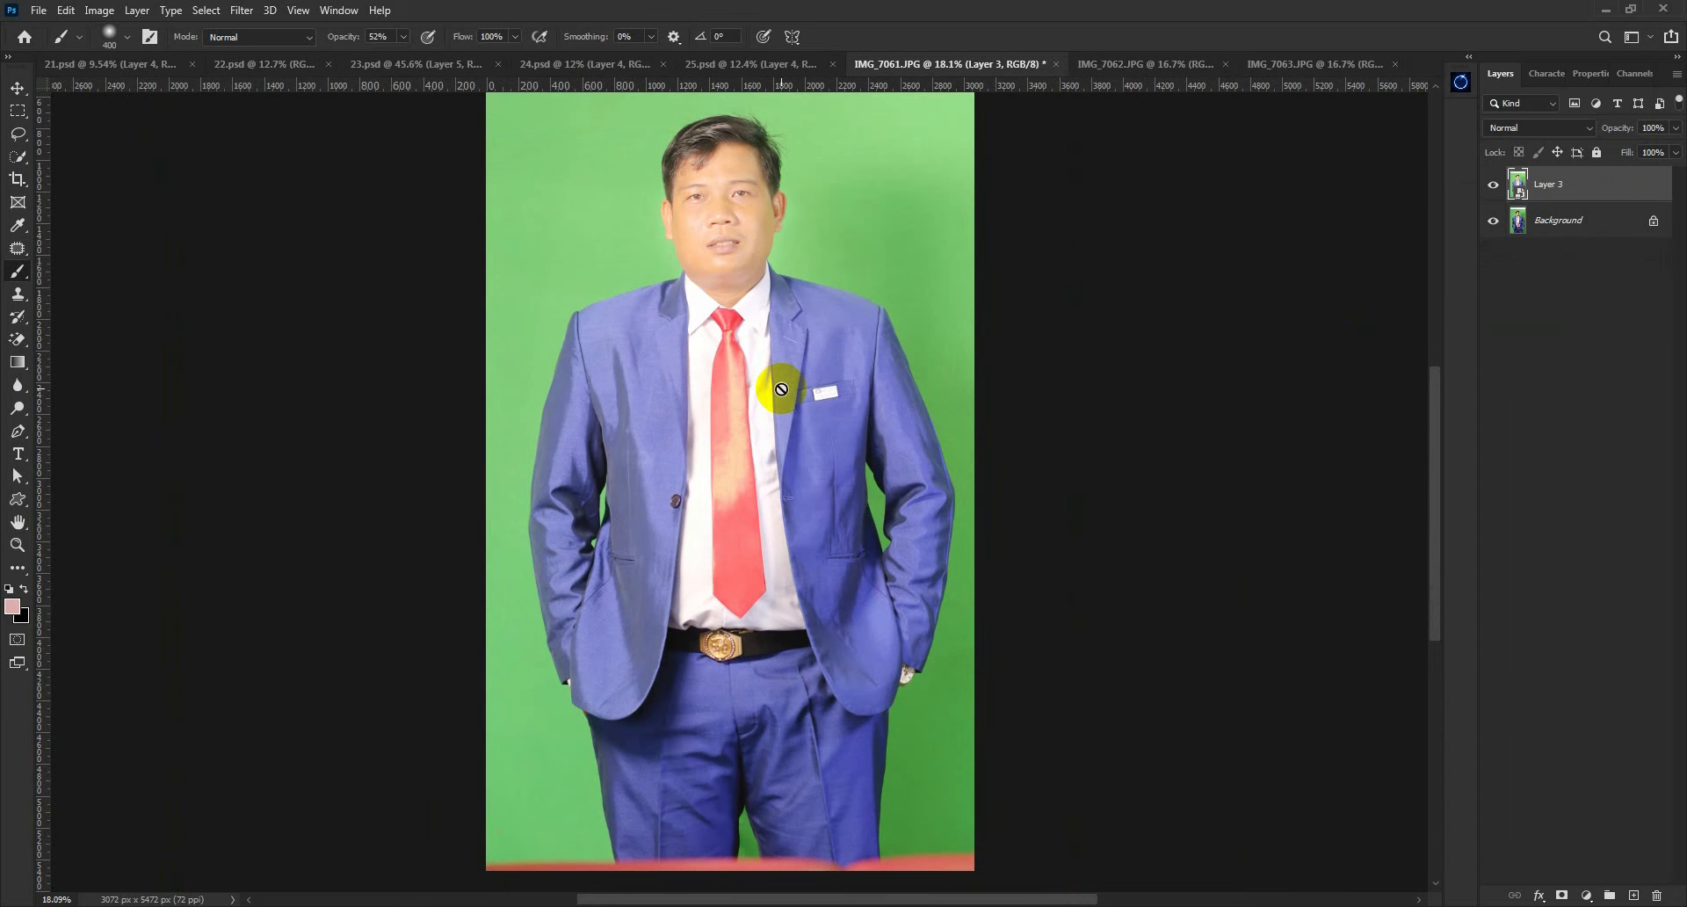
Open the Camera Raw Filter and set Temperature to -18, Contrast to +17 and Highlights to -21
left_click(242, 10)
left_click(313, 129)
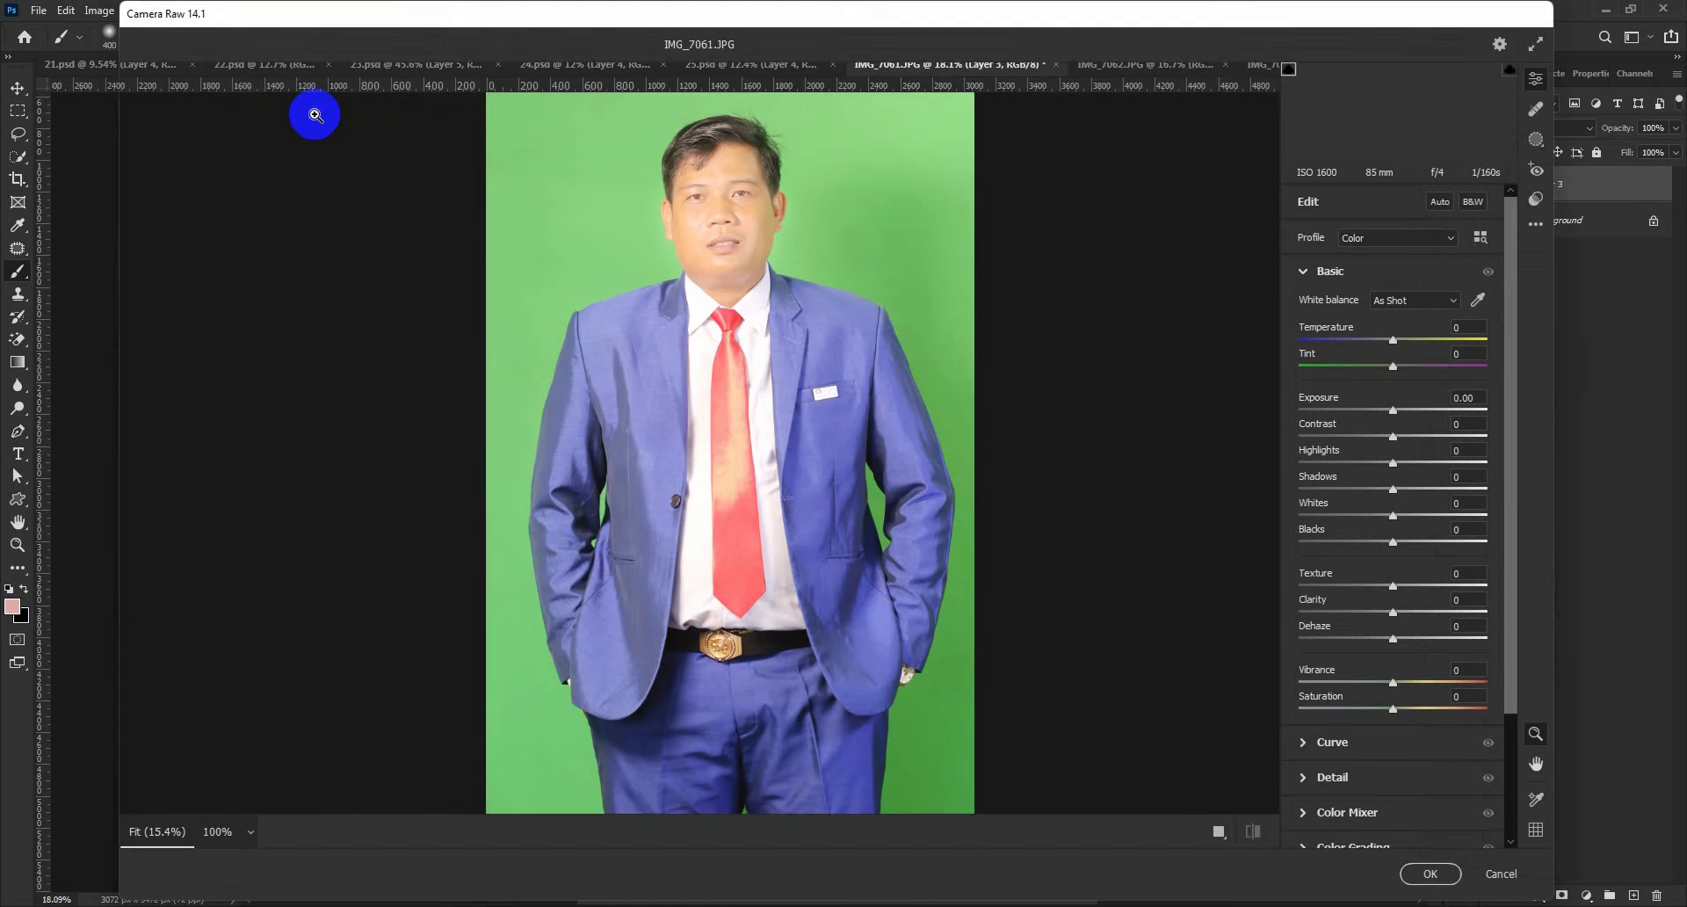
left_click_drag(1393, 342, 1382, 342)
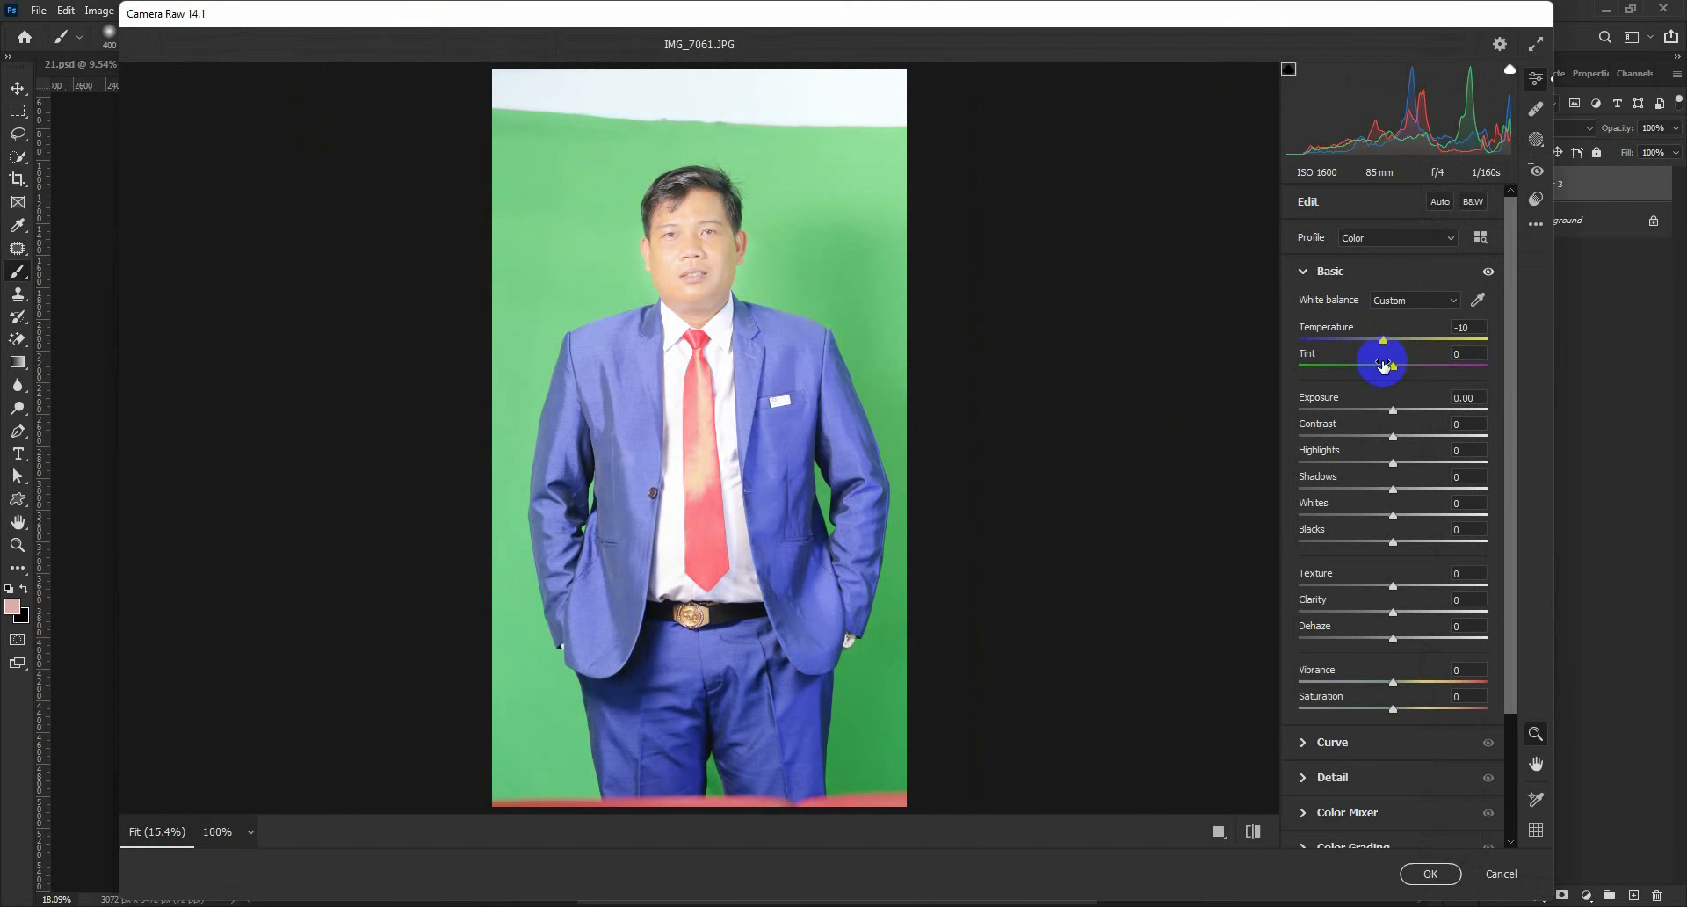
left_click(1393, 411)
mouse_move(1393, 436)
left_mouse_down()
mouse_move(1403, 455)
mouse_move(1353, 458)
mouse_move(1395, 411)
left_mouse_up()
left_click_drag(1386, 343, 1379, 344)
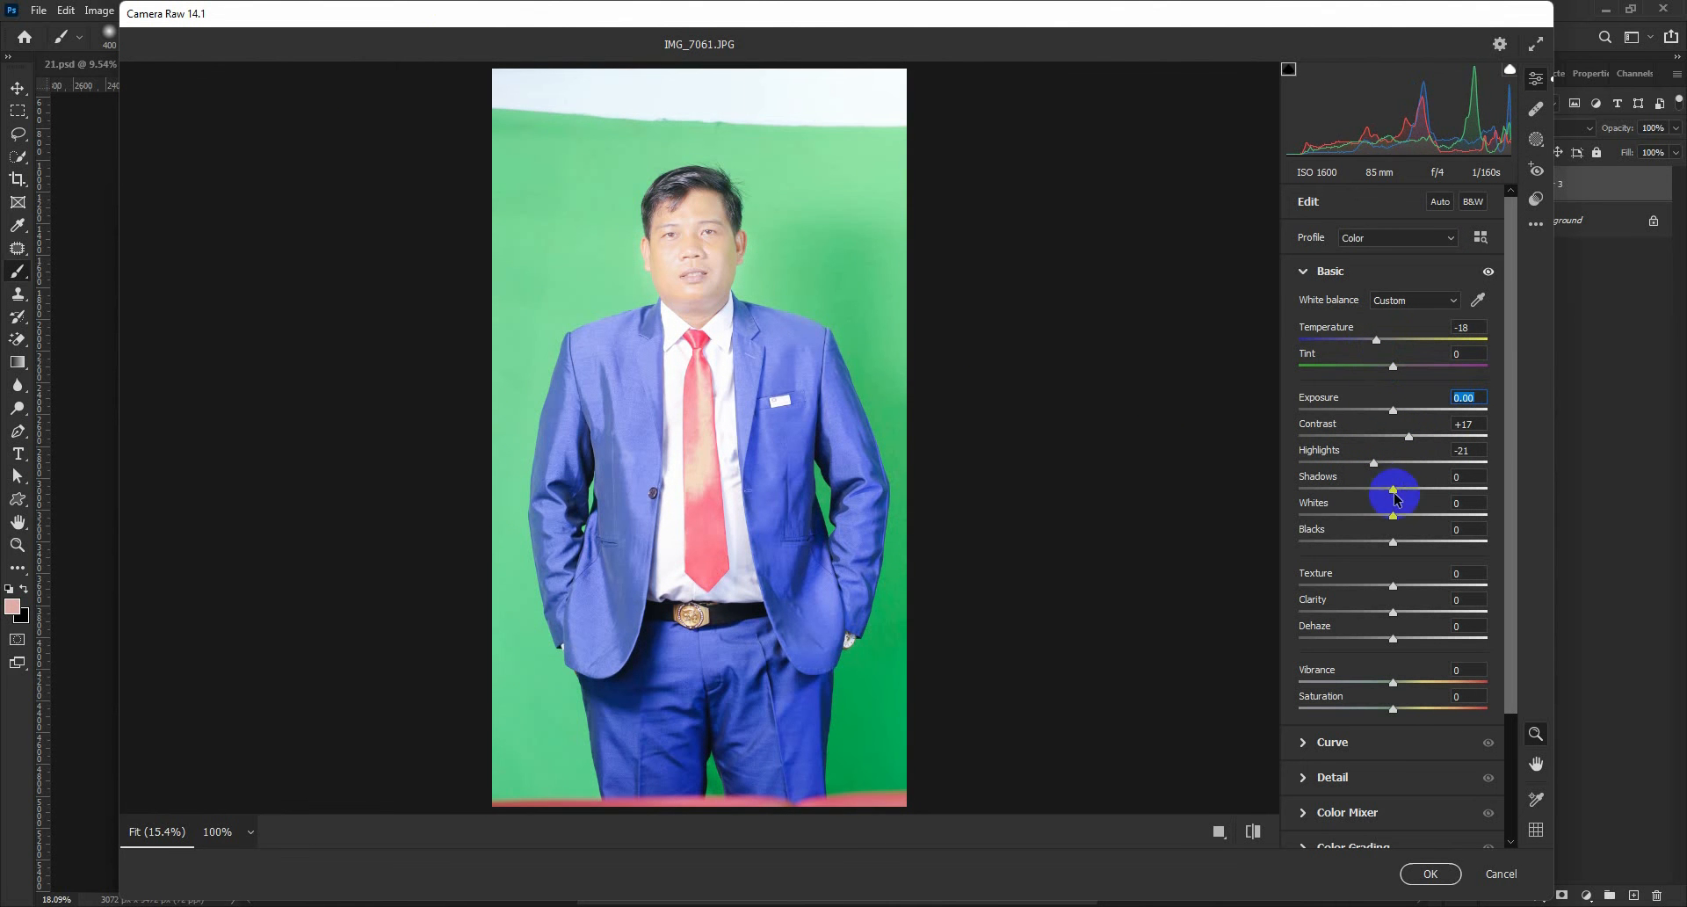
Adjust the Shadows and Texture sliders and apply the Camera Raw Filter
mouse_move(1393, 490)
left_mouse_down()
mouse_move(1361, 486)
mouse_move(1396, 519)
left_mouse_up()
left_click_drag(1394, 585, 1397, 586)
left_click(1431, 873)
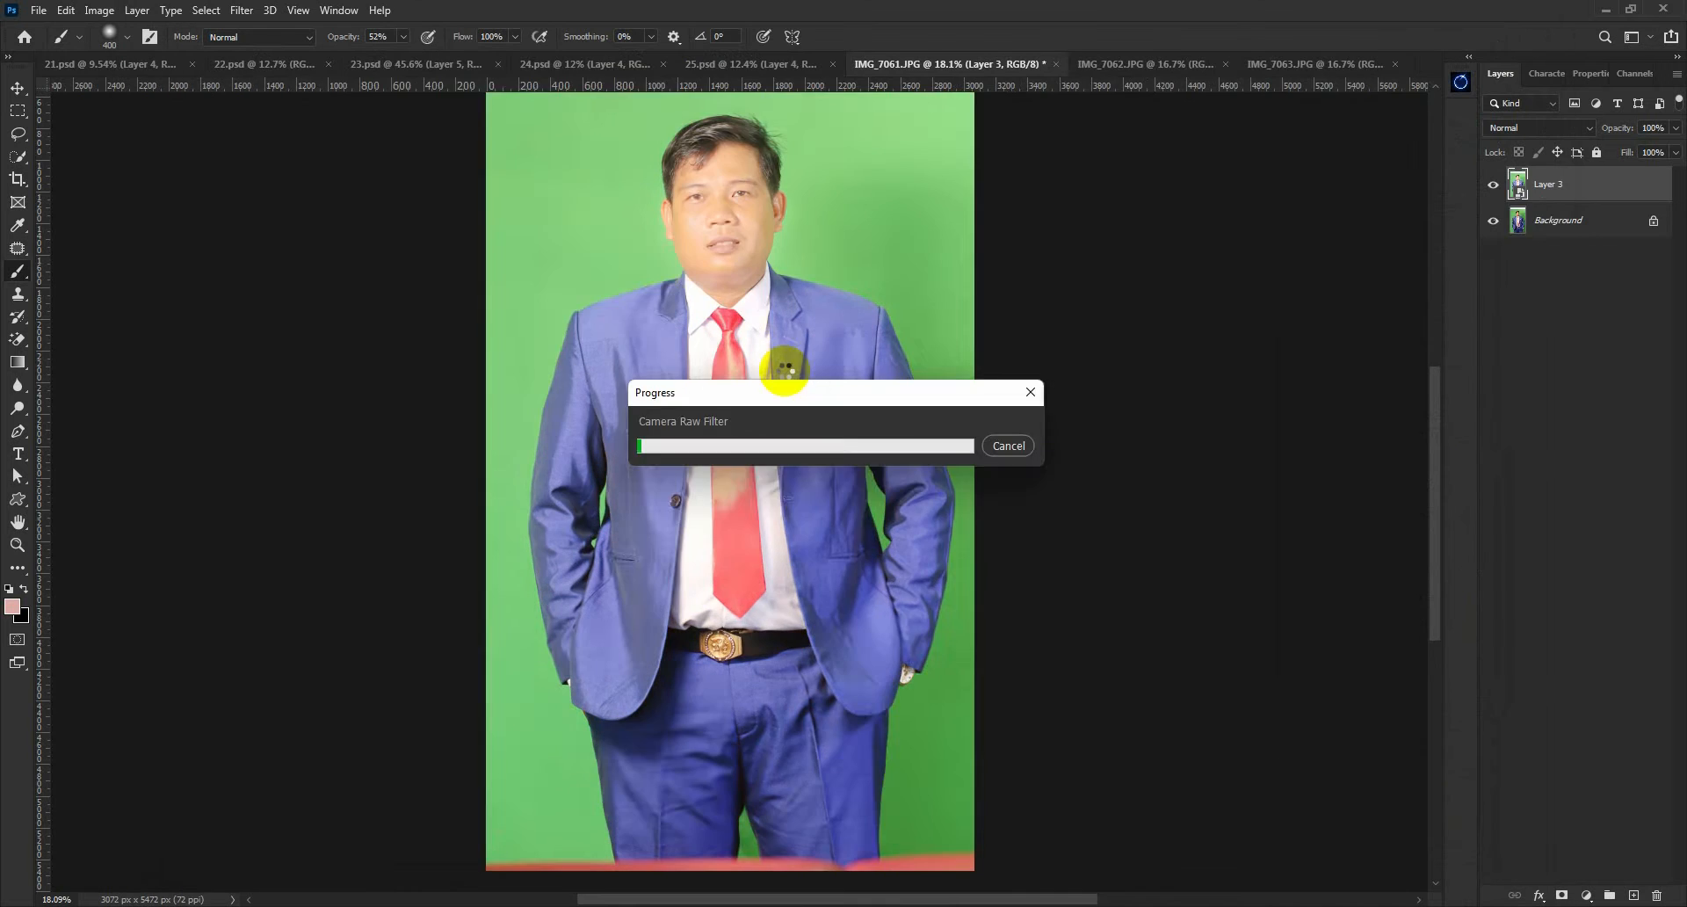
Compare the graded portrait with the original background photo by toggling the visibility of Layer 3
scroll(685, 253, "up", 7)
scroll(756, 334, "down", 8)
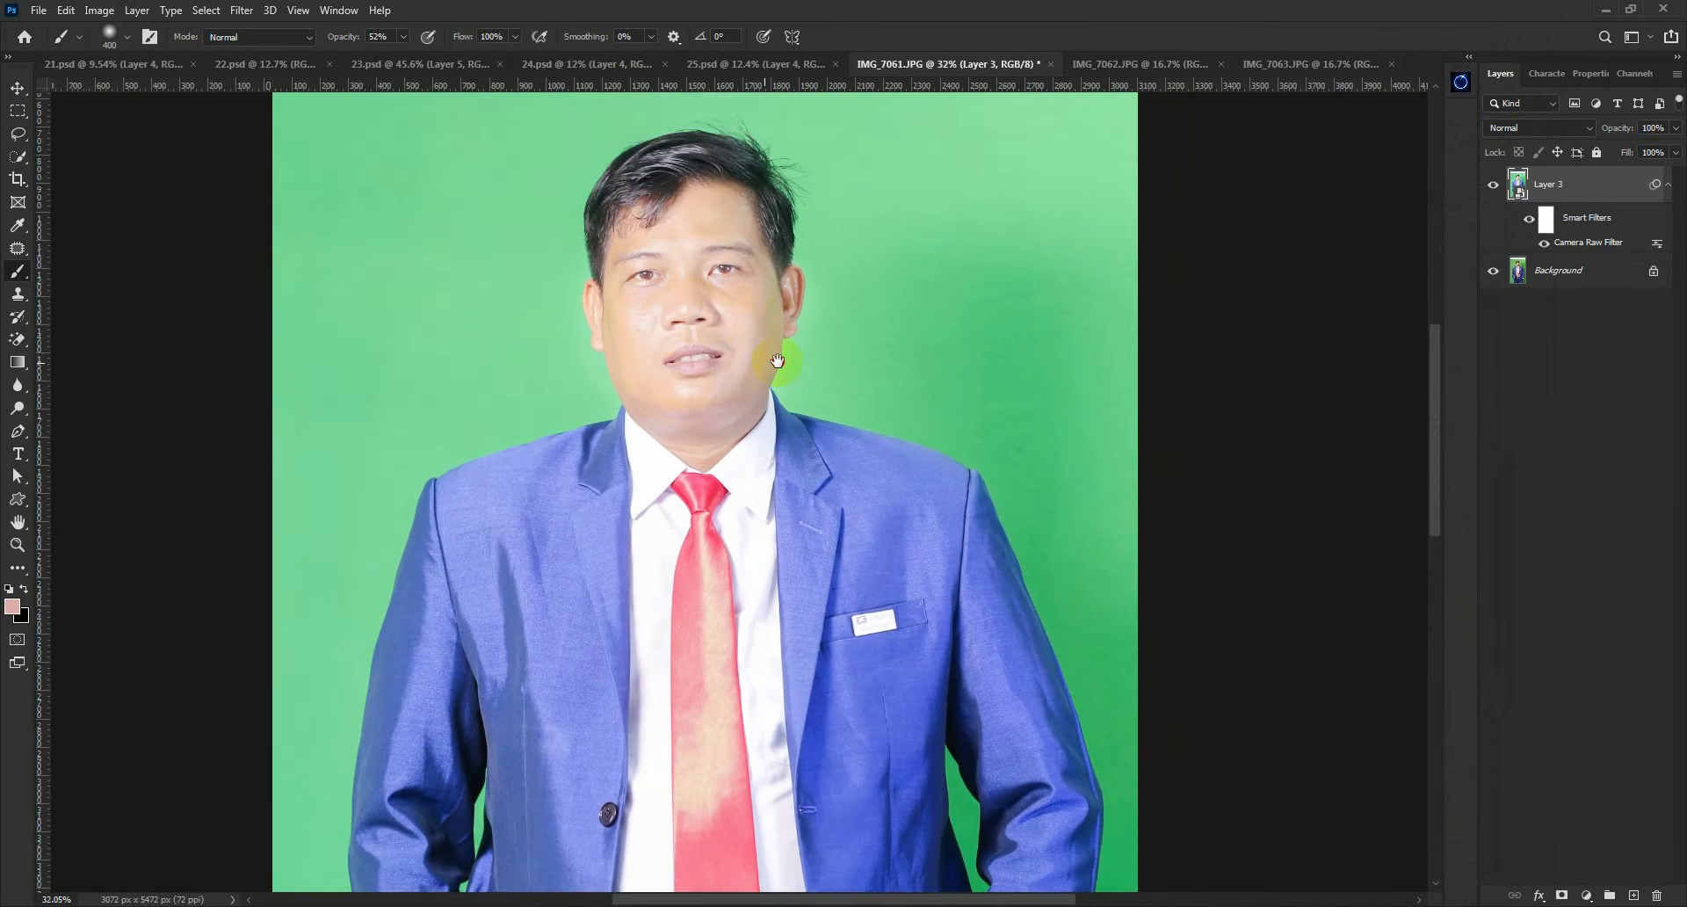
left_click(1492, 184)
left_click(1492, 184)
left_click(1493, 184)
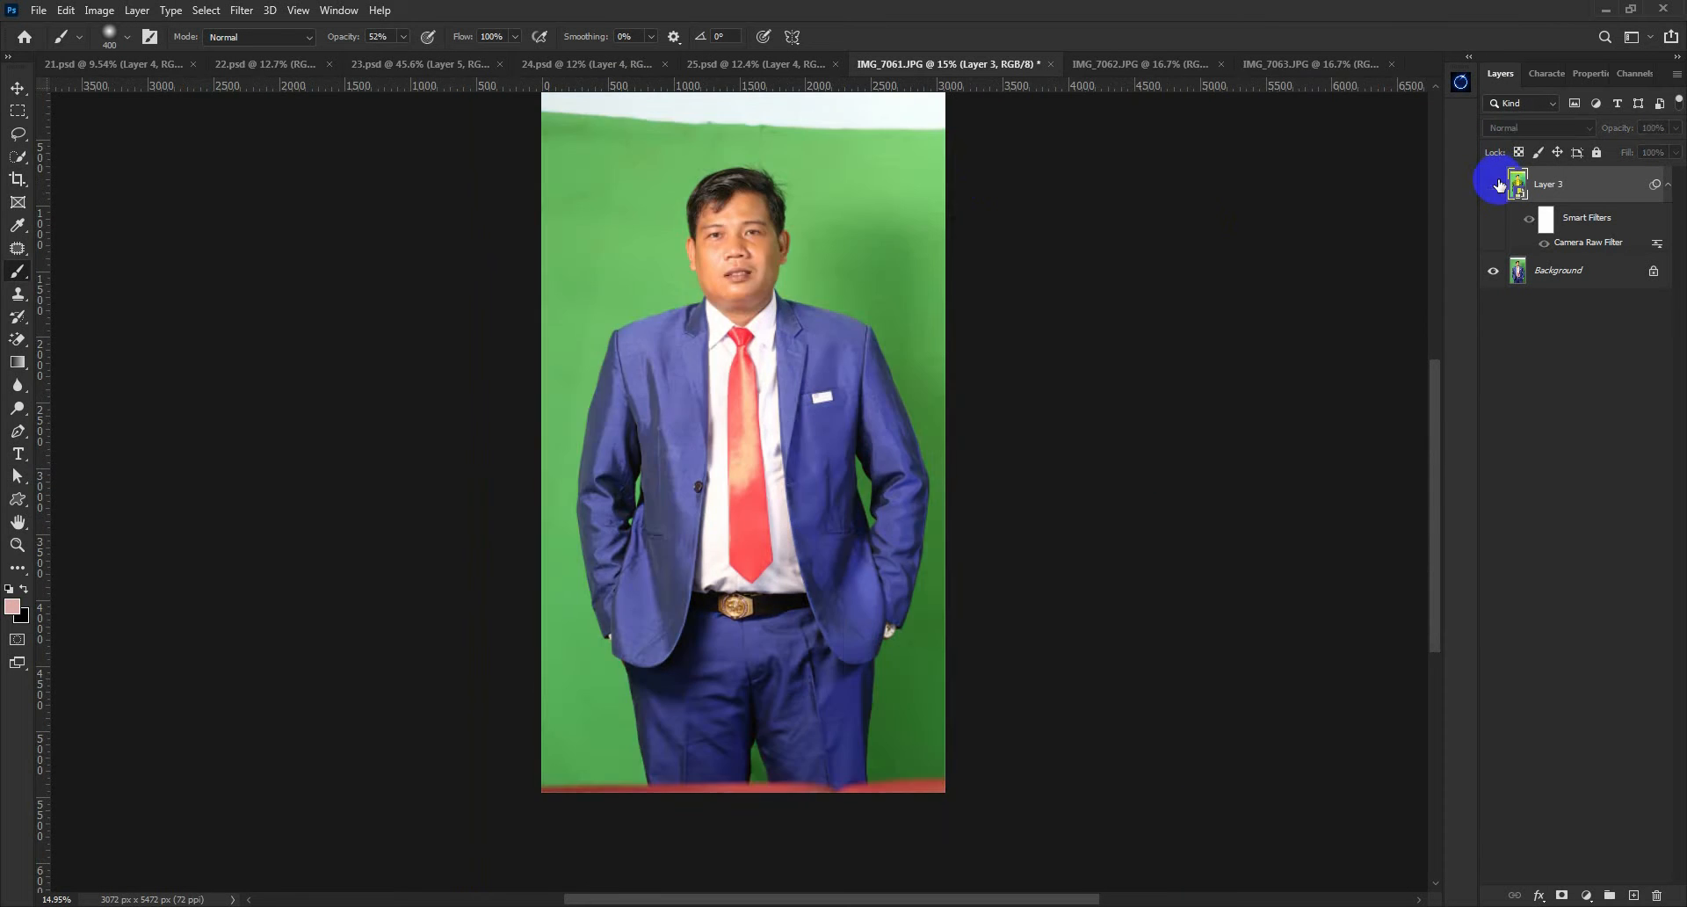
left_click(1494, 184)
Select the man automatically with the Select Subject command
scroll(1213, 226, "up", 1)
left_click_drag(1093, 230, 1113, 239)
left_click(242, 10)
mouse_move(213, 7)
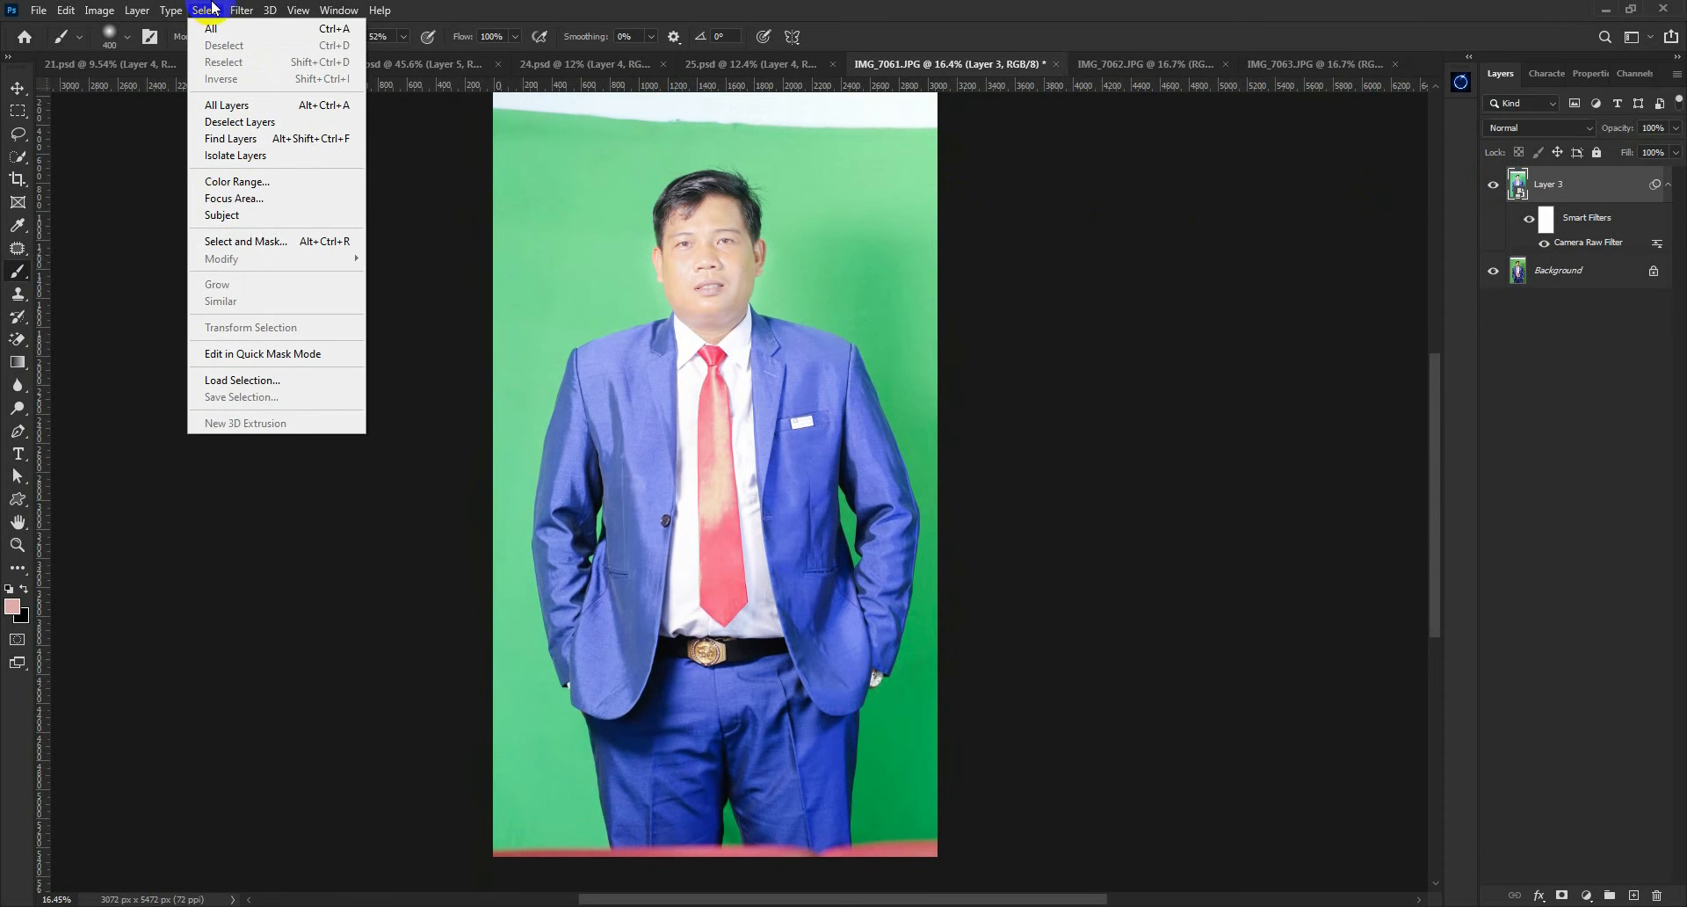
left_click(223, 213)
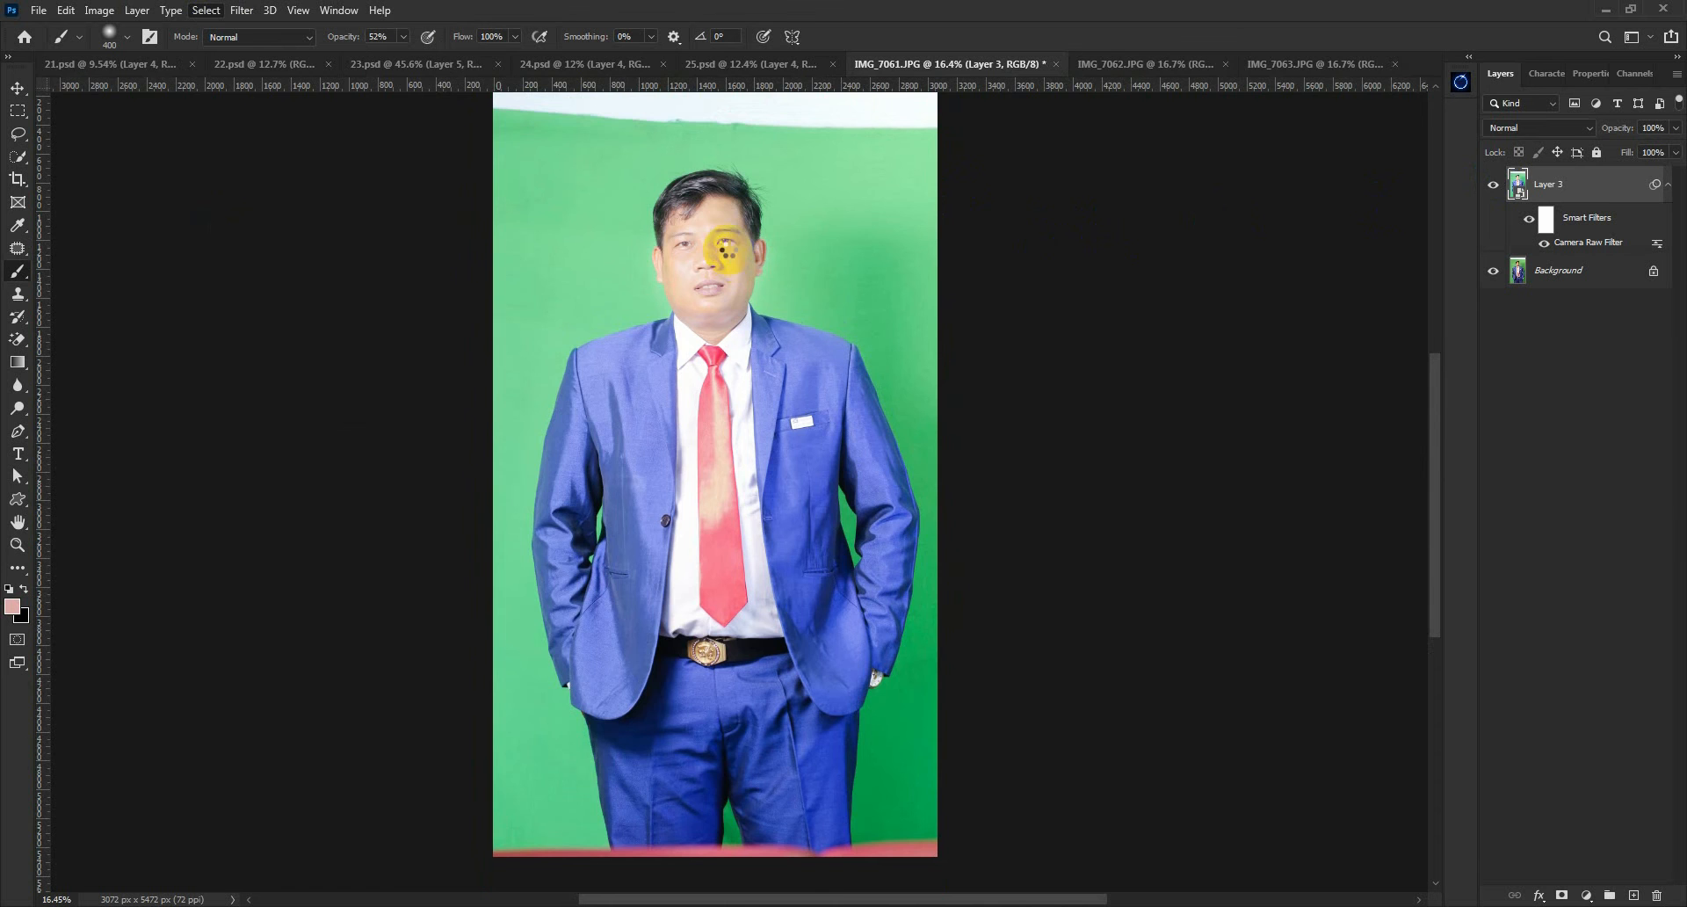
Subtract the small green gap between the man's right sleeve and jacket from the selection with the Quick Selection tool
scroll(630, 282, "up", 1)
scroll(747, 326, "up", 2)
left_click_drag(756, 336, 788, 188)
scroll(787, 182, "down", 2)
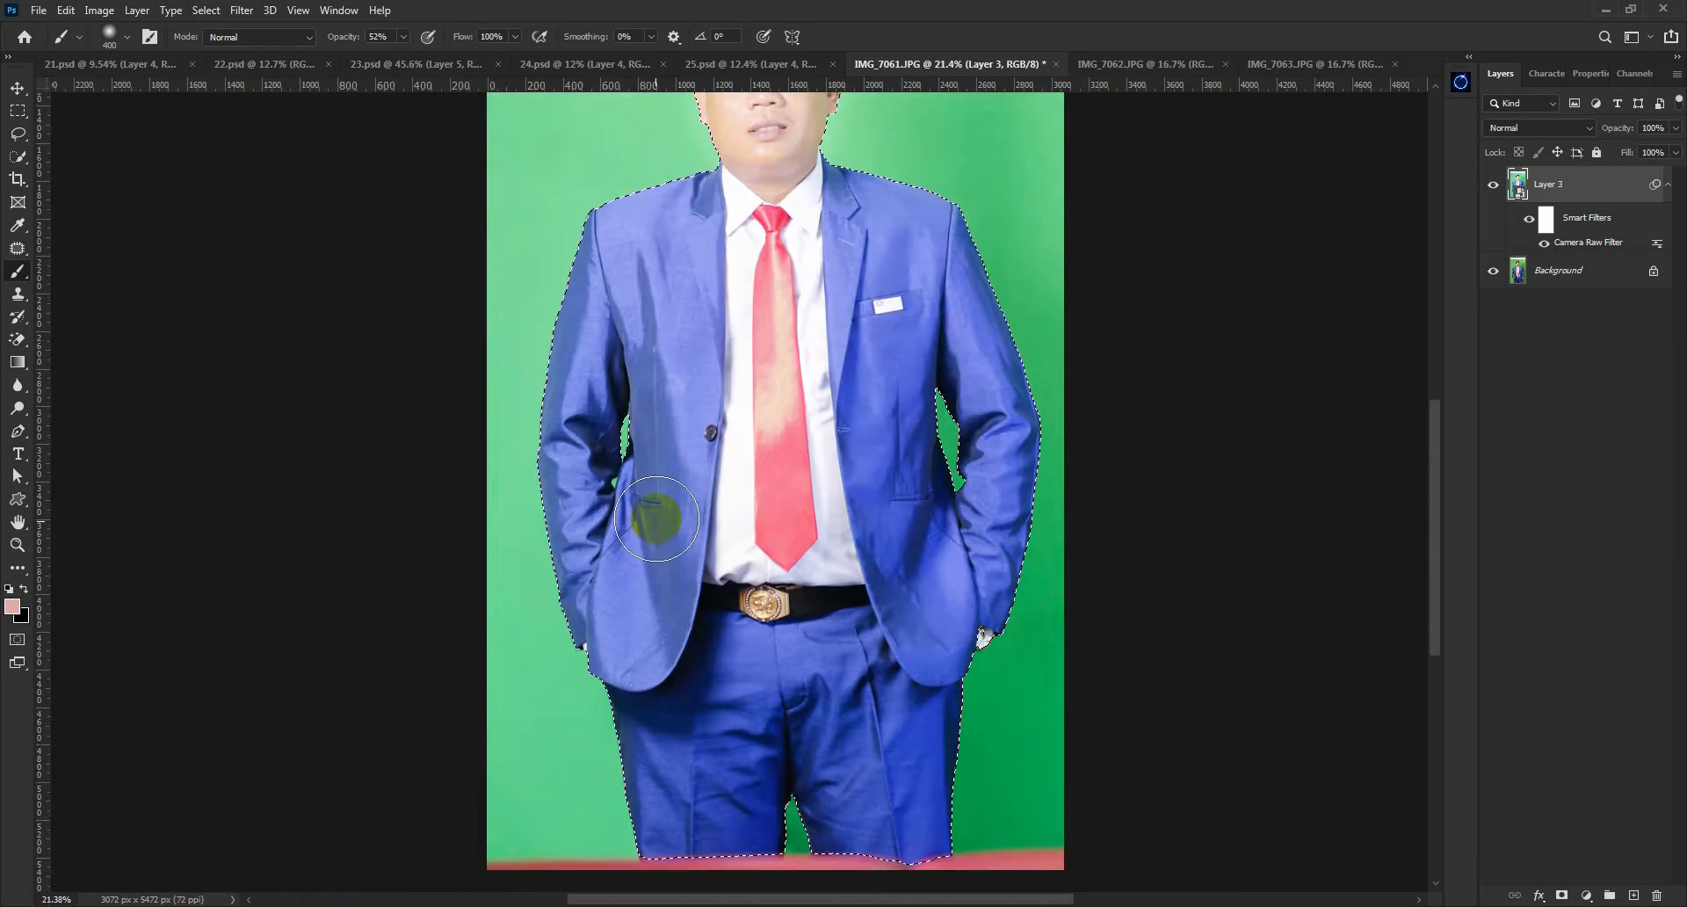
scroll(633, 492, "up", 5)
left_click_drag(606, 393, 439, 382)
scroll(563, 459, "up", 4)
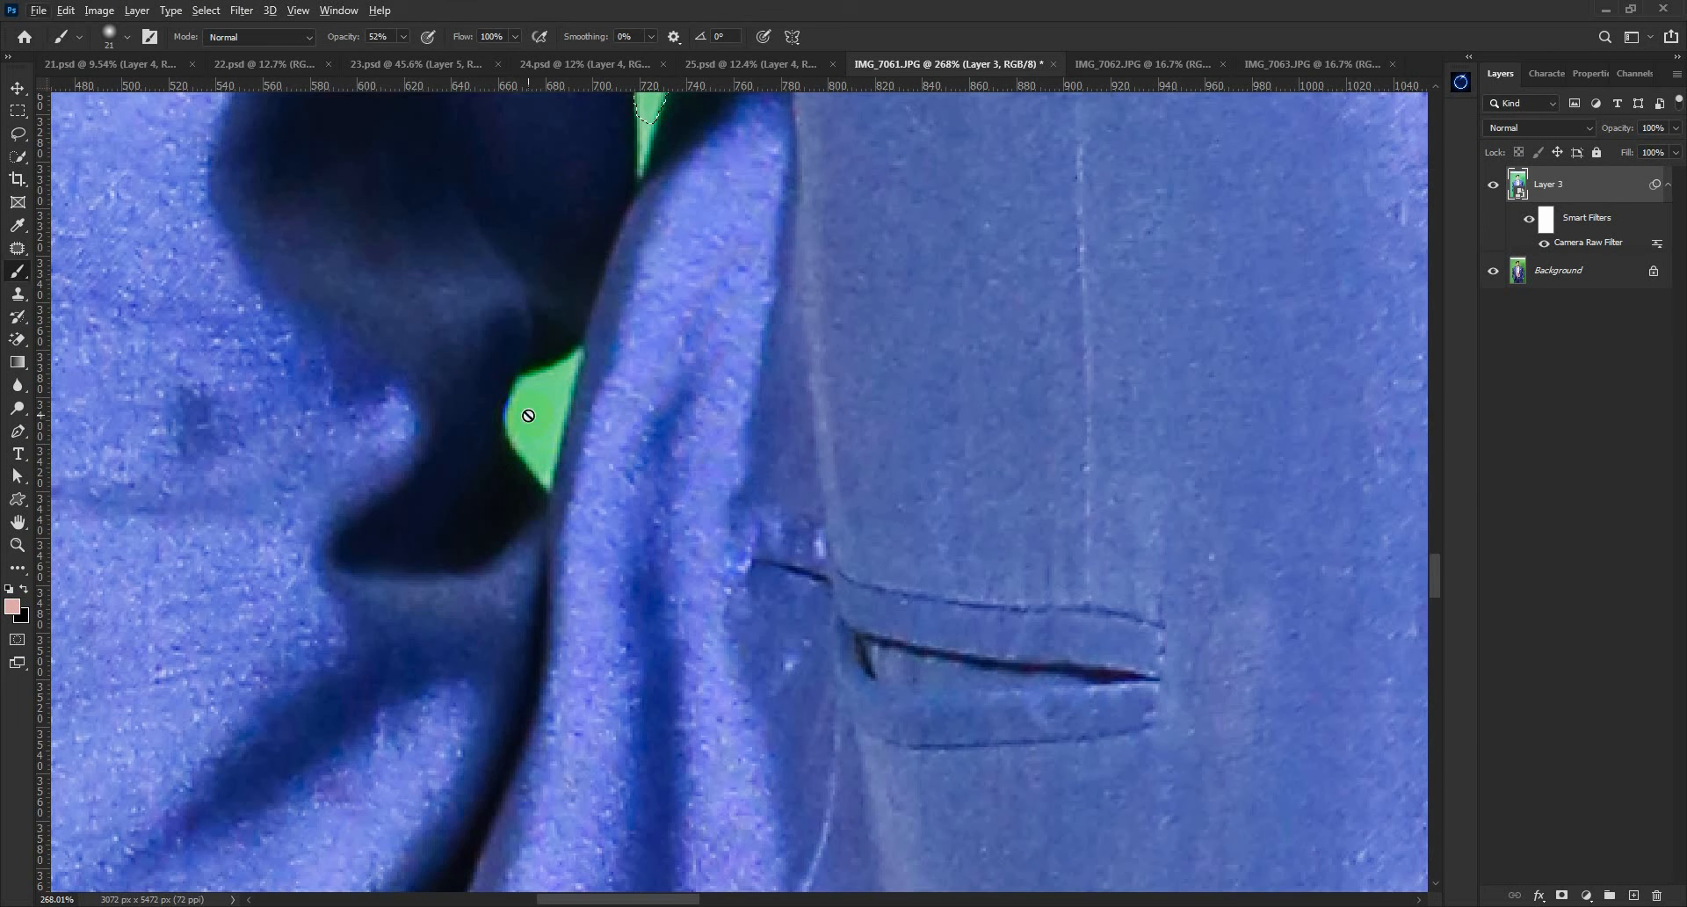
key("w")
key("w")
left_click(544, 401)
mouse_move(543, 405)
left_mouse_down()
mouse_move(522, 412)
mouse_move(529, 444)
left_mouse_up()
scroll(539, 404, "up", 2)
scroll(552, 460, "up", 2)
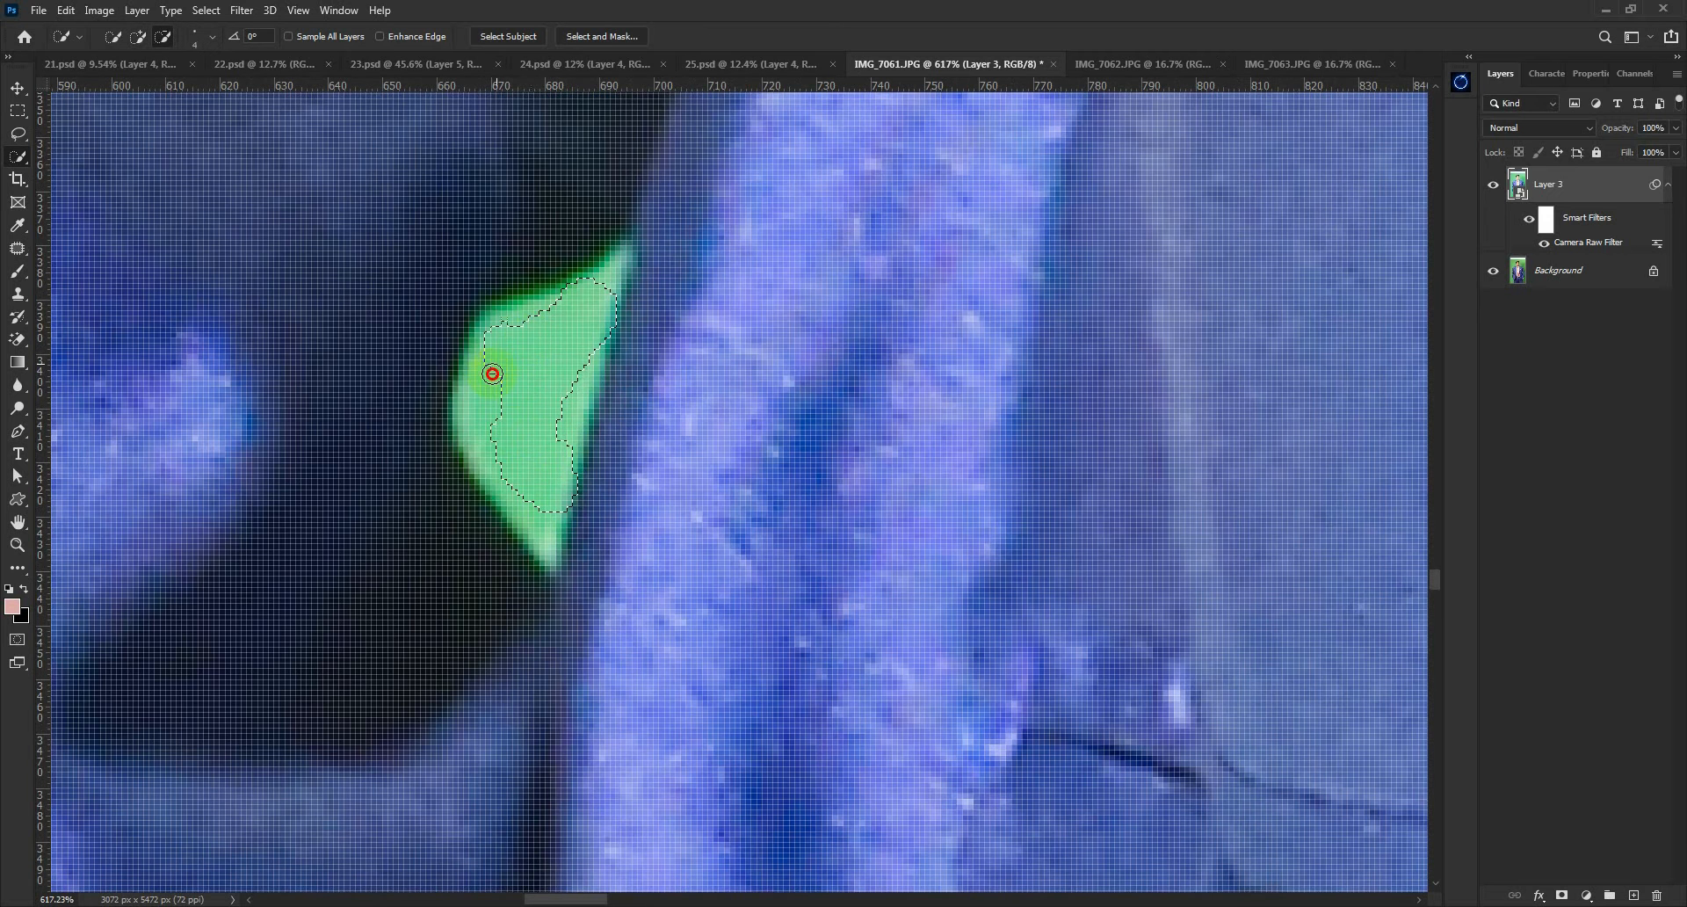
mouse_move(616, 263)
left_mouse_down()
mouse_move(481, 345)
mouse_move(476, 381)
left_mouse_up()
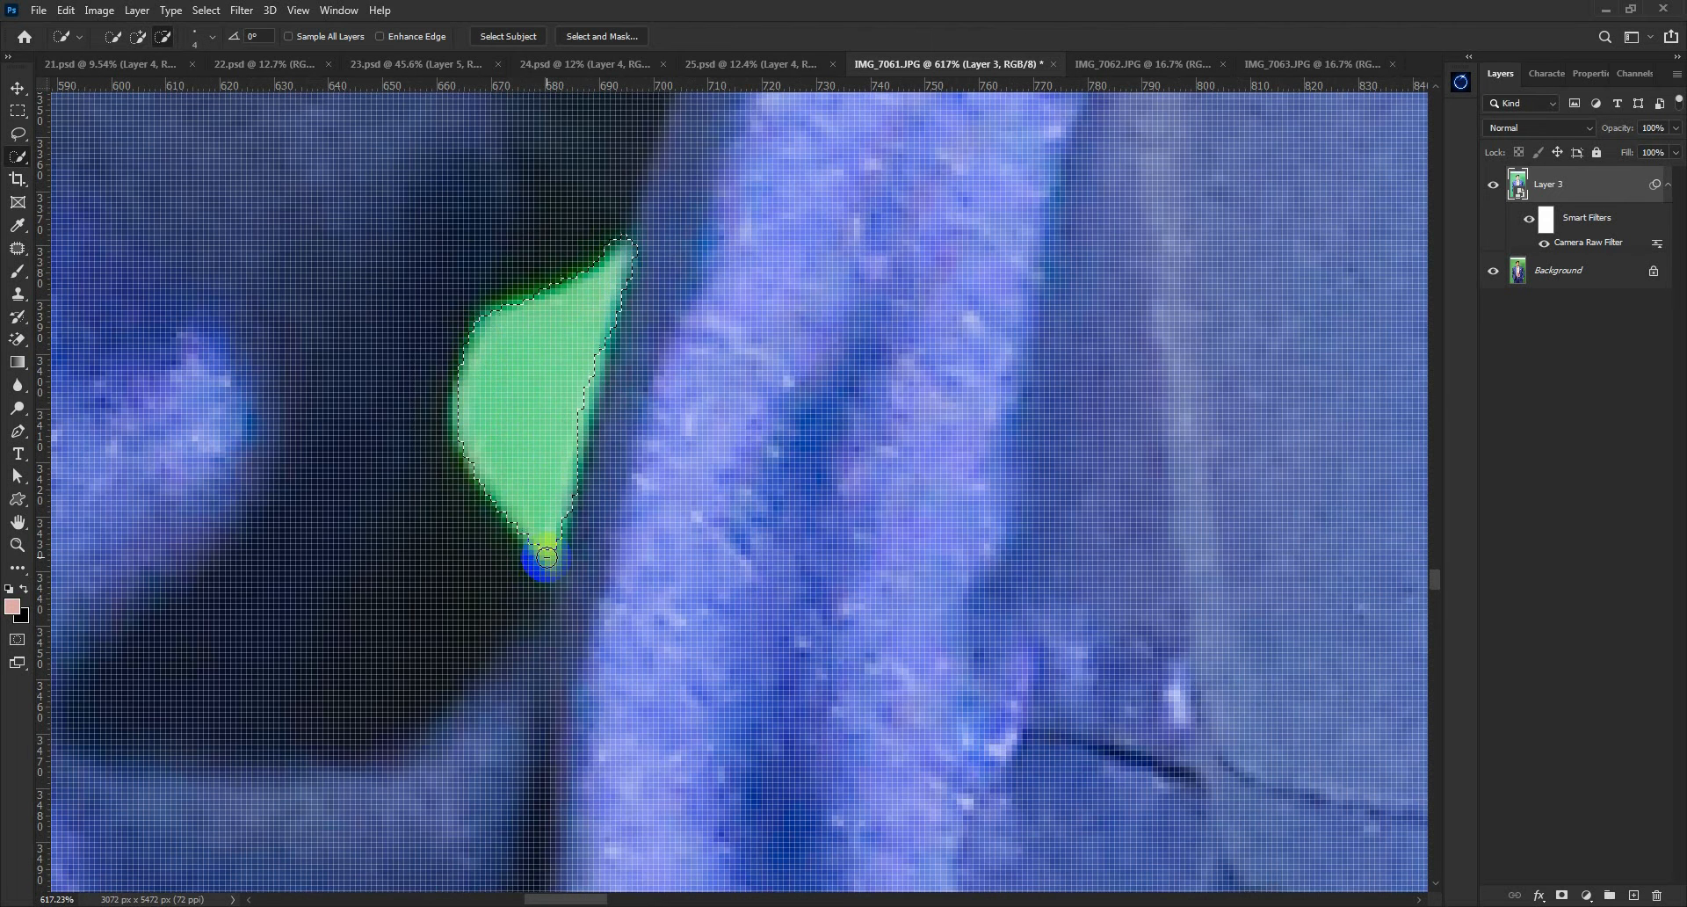
Subtract the longer green gap higher up between the man's right sleeve and jacket from the selection
scroll(547, 558, "down", 8)
scroll(587, 286, "up", 8)
left_click_drag(589, 288, 587, 406)
scroll(593, 380, "down", 8)
scroll(602, 279, "up", 7)
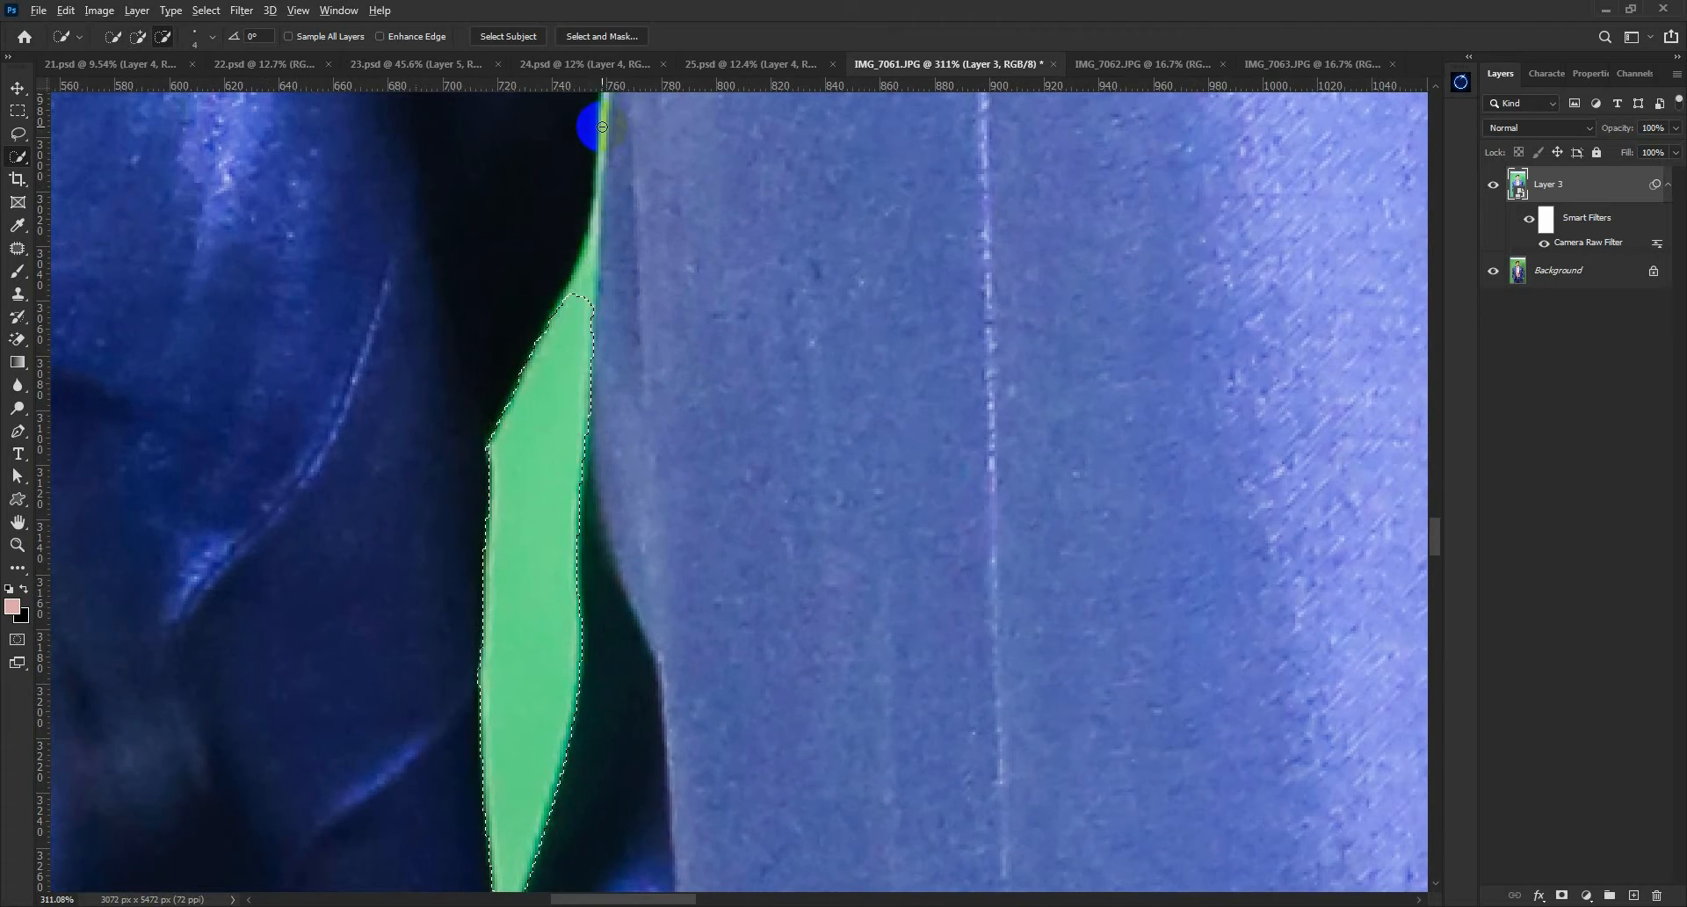
left_click_drag(582, 328, 586, 254)
scroll(587, 264, "down", 10)
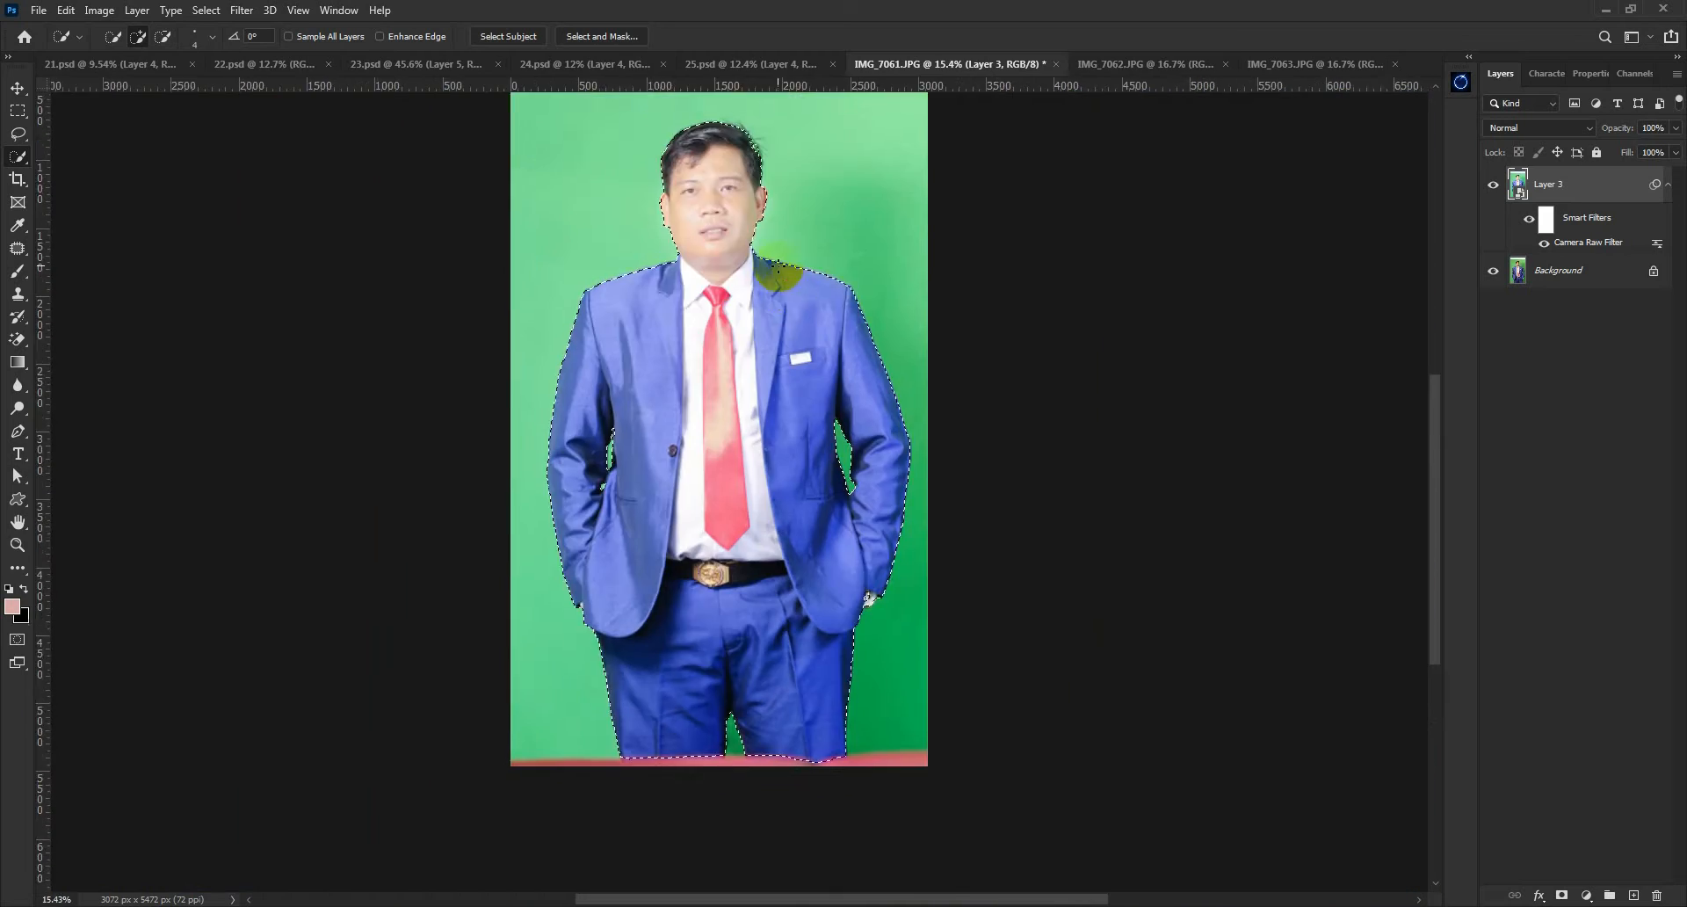
Add the wristwatch below the man's left sleeve to the selection
scroll(866, 593, "up", 8)
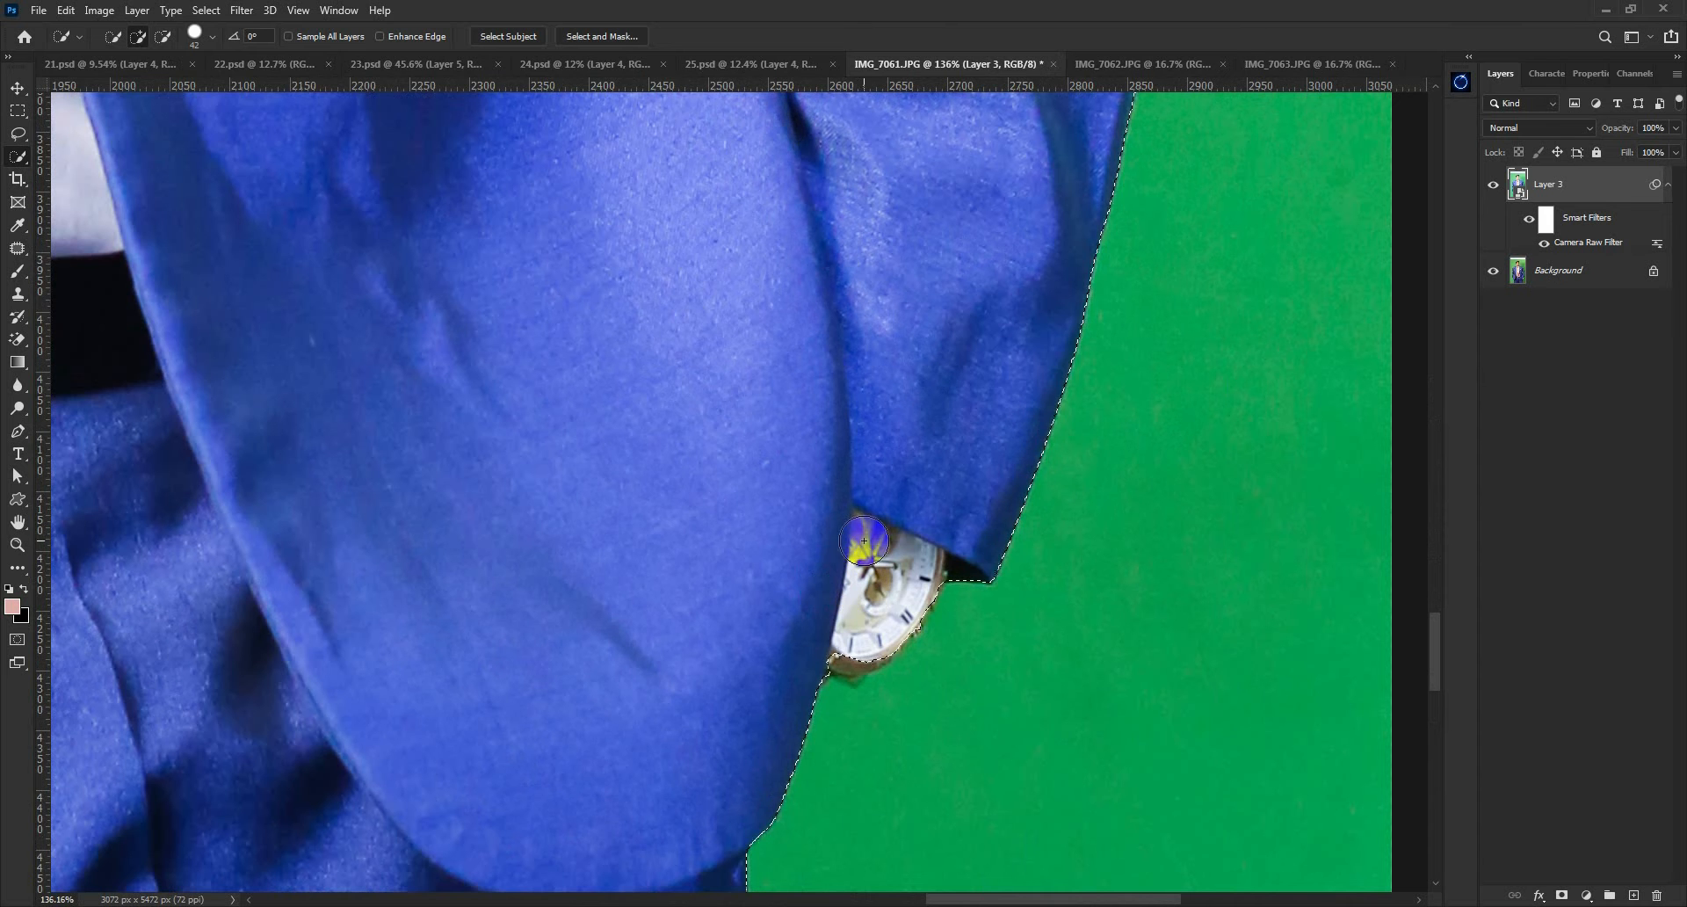
left_click_drag(864, 540, 859, 652)
left_click(873, 639)
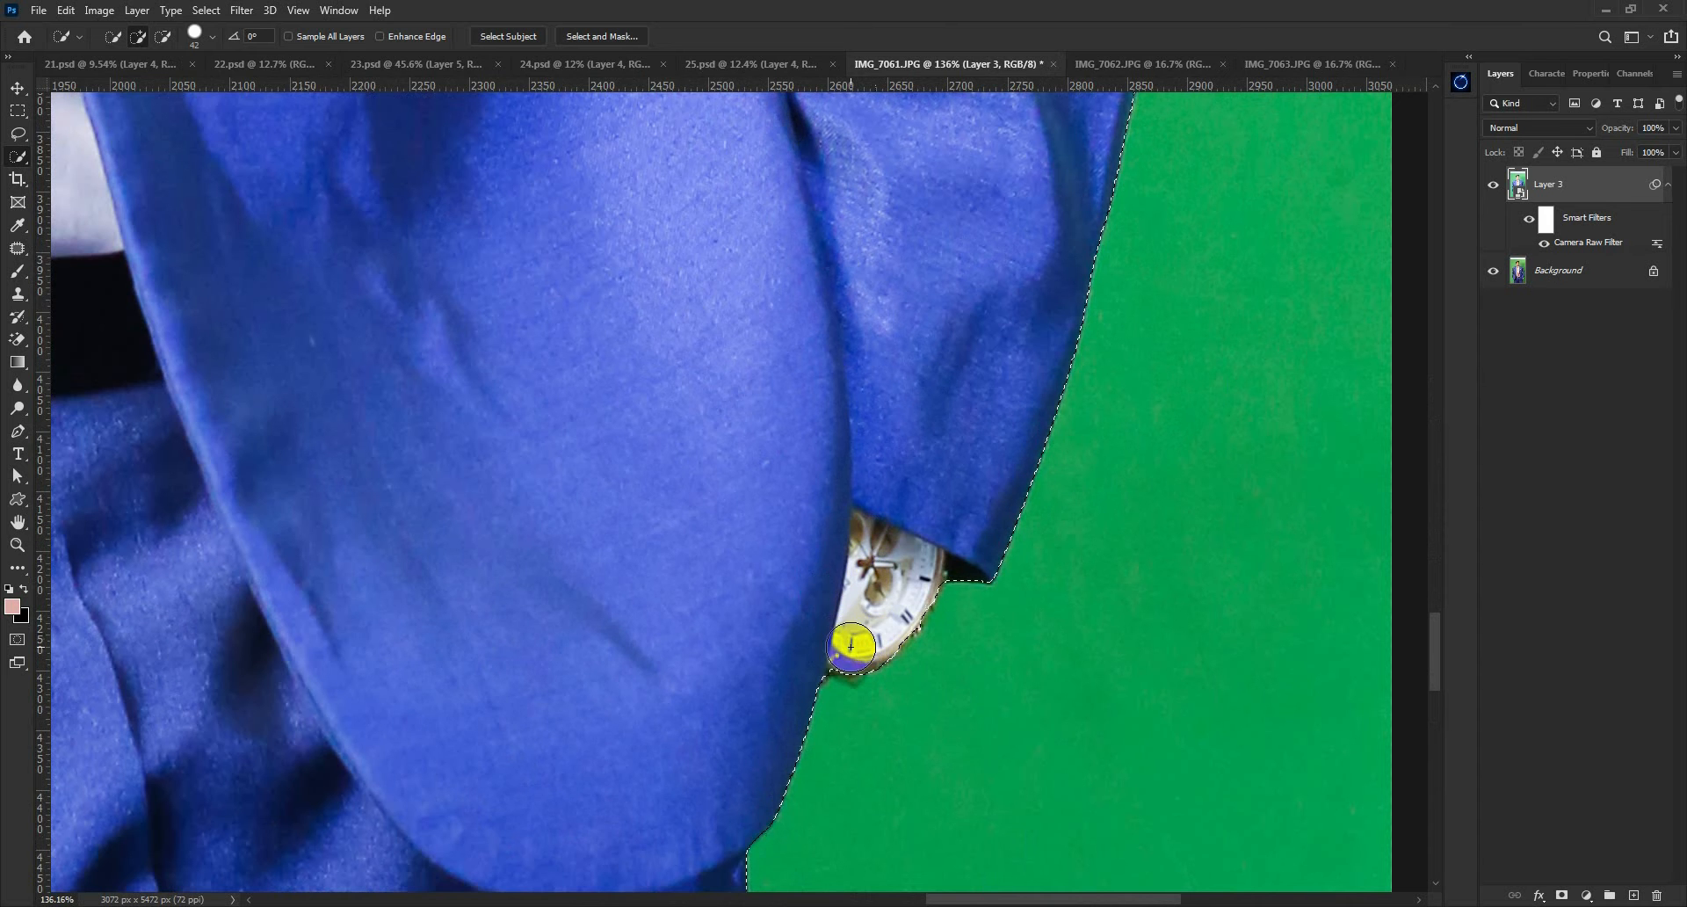
Feather the selection by 3 pixels and copy the man to a new layer
scroll(851, 646, "down", 8)
scroll(757, 323, "up", 3)
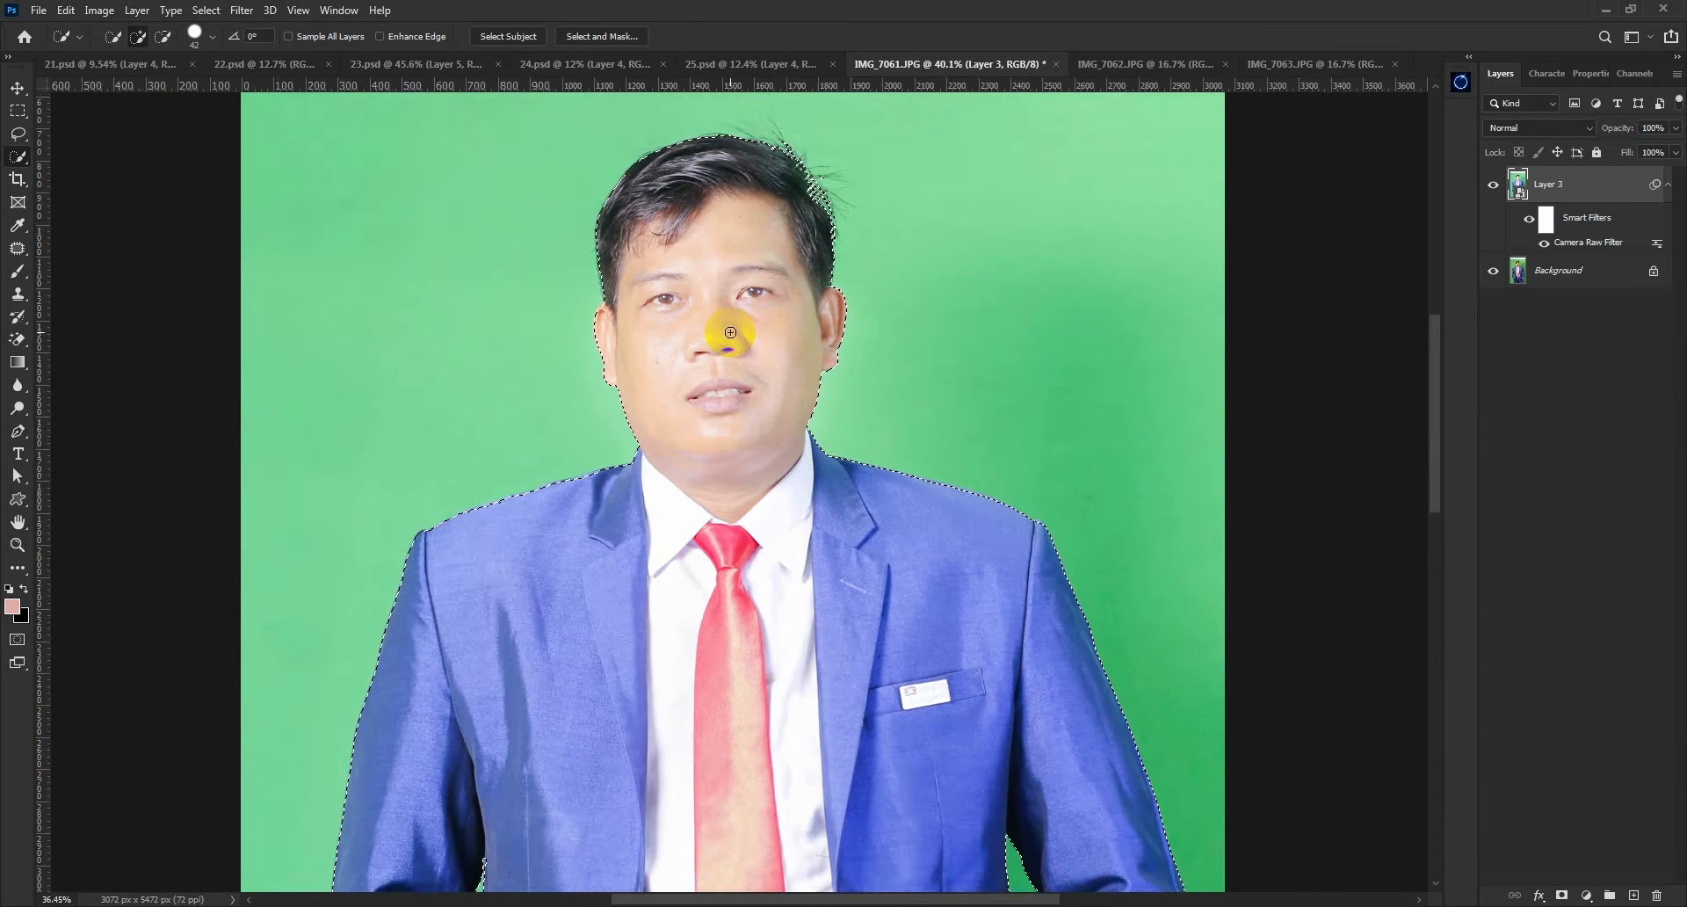
scroll(730, 333, "down", 4)
key("shift+F6")
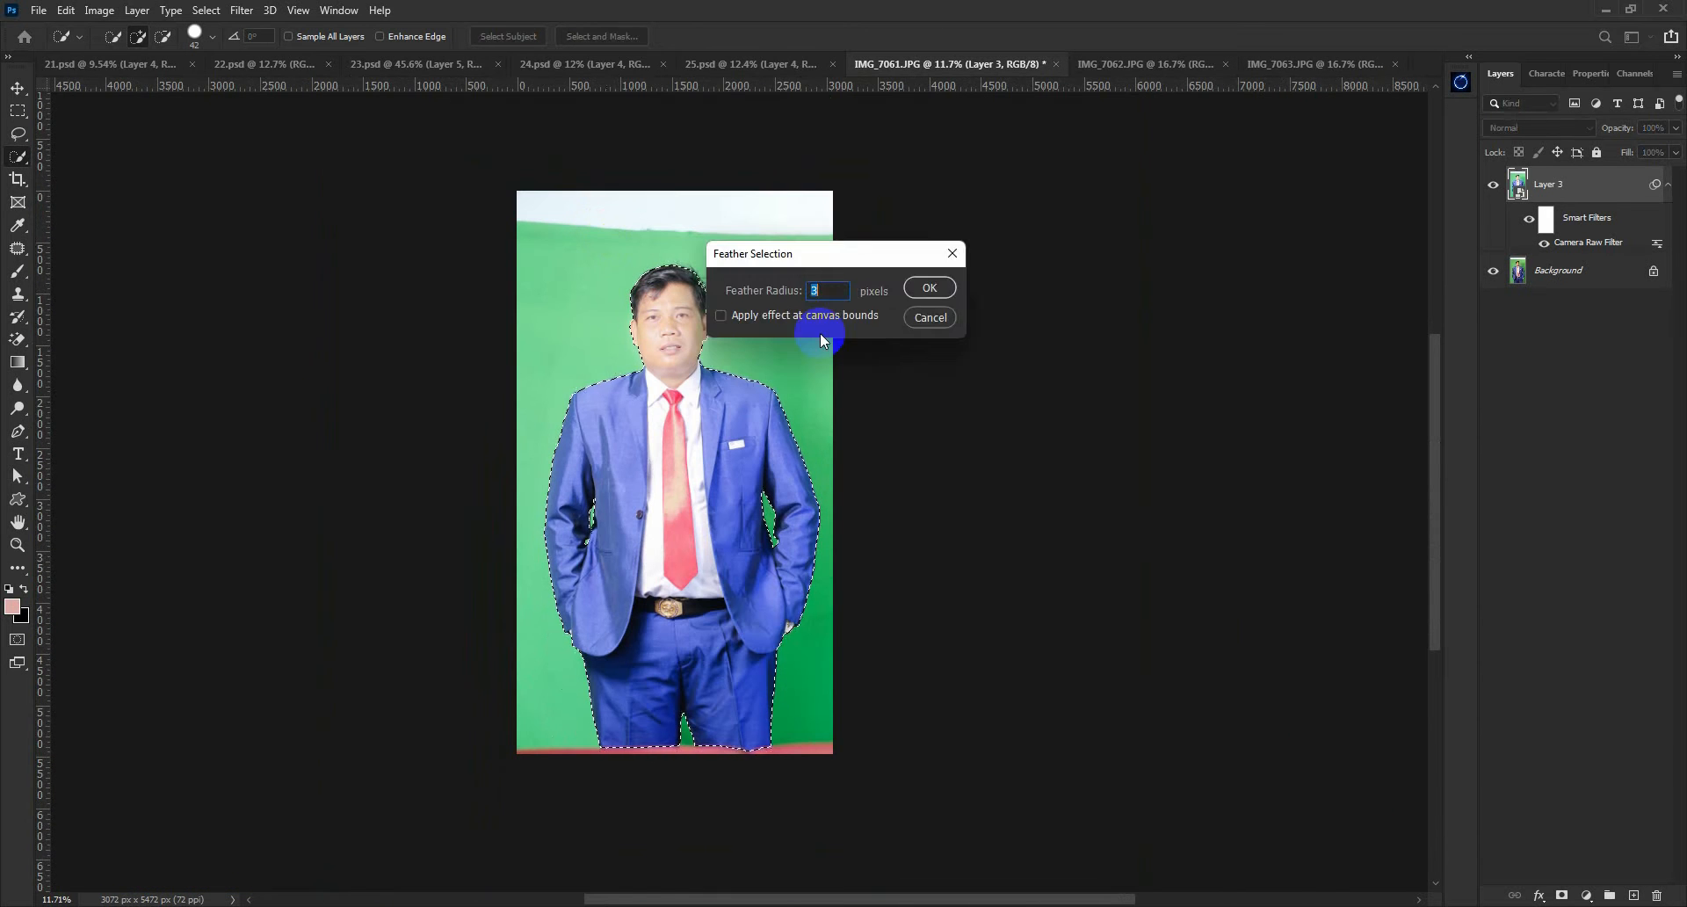
left_click(930, 282)
key("ctrl+j")
Hide Layer 3 and the Background, and add a black-filled layer directly above the Background
left_click(1493, 220)
left_click(1493, 307)
left_click(1573, 307)
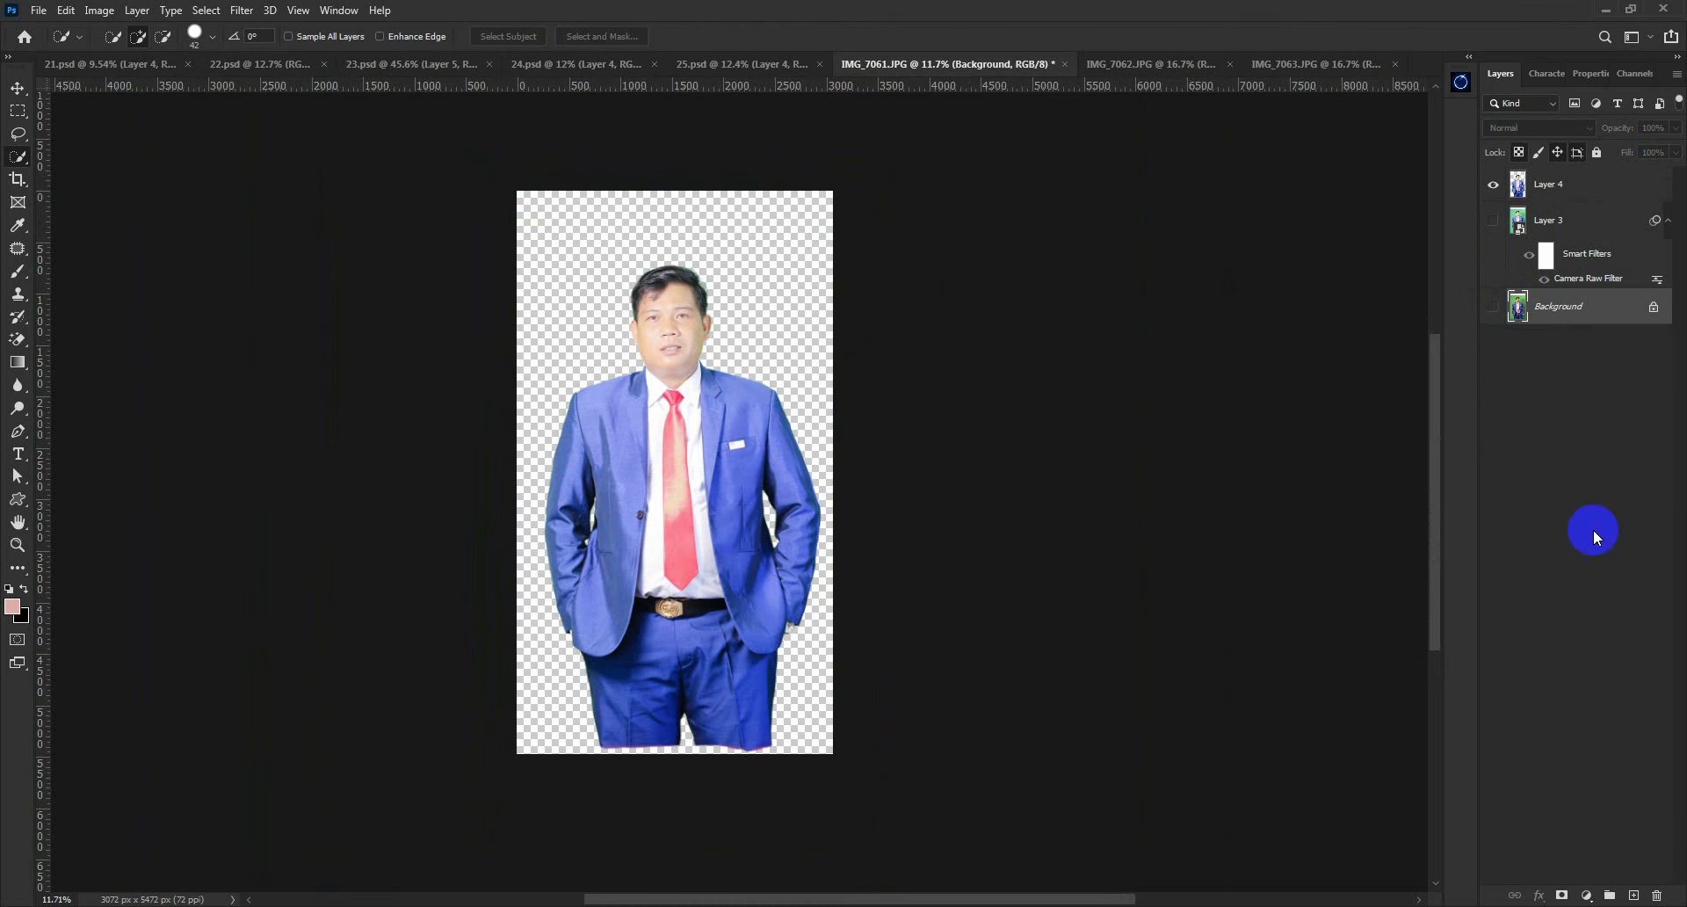
left_click(1621, 895)
key("ctrl+BackSpace")
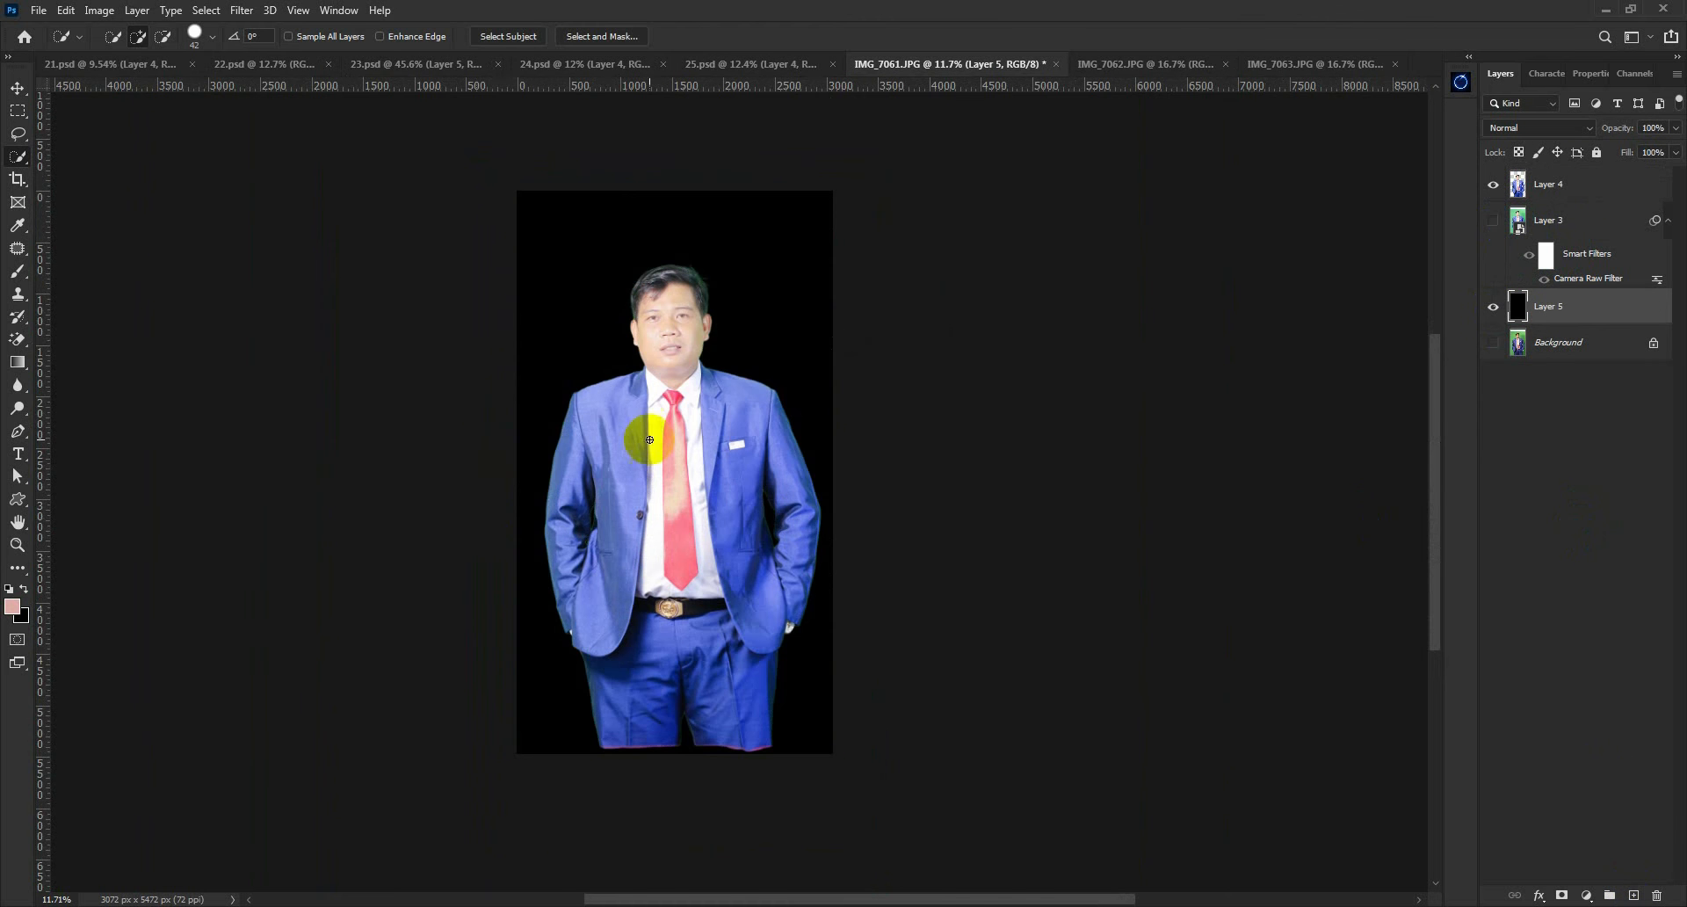
Draw a closed Pen path along the man's right shoulder edge and around the black area above it
scroll(647, 440, "up", 2)
key("p")
scroll(559, 341, "up", 4)
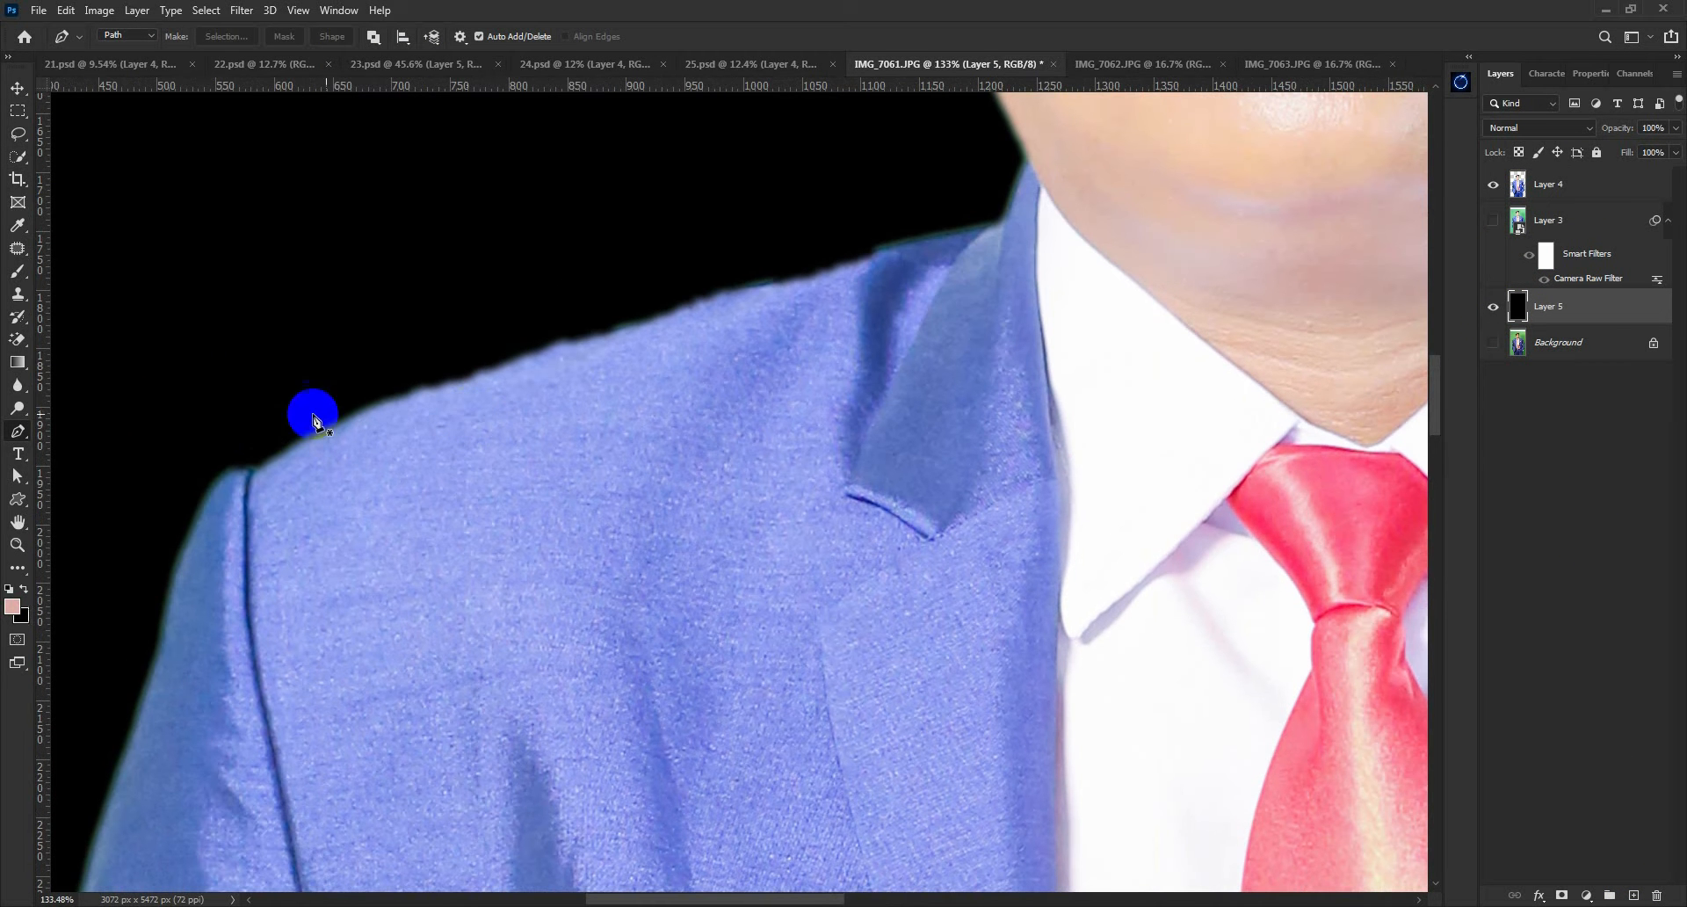
left_click(263, 461)
left_click_drag(437, 390, 468, 380)
left_click_drag(565, 351, 583, 346)
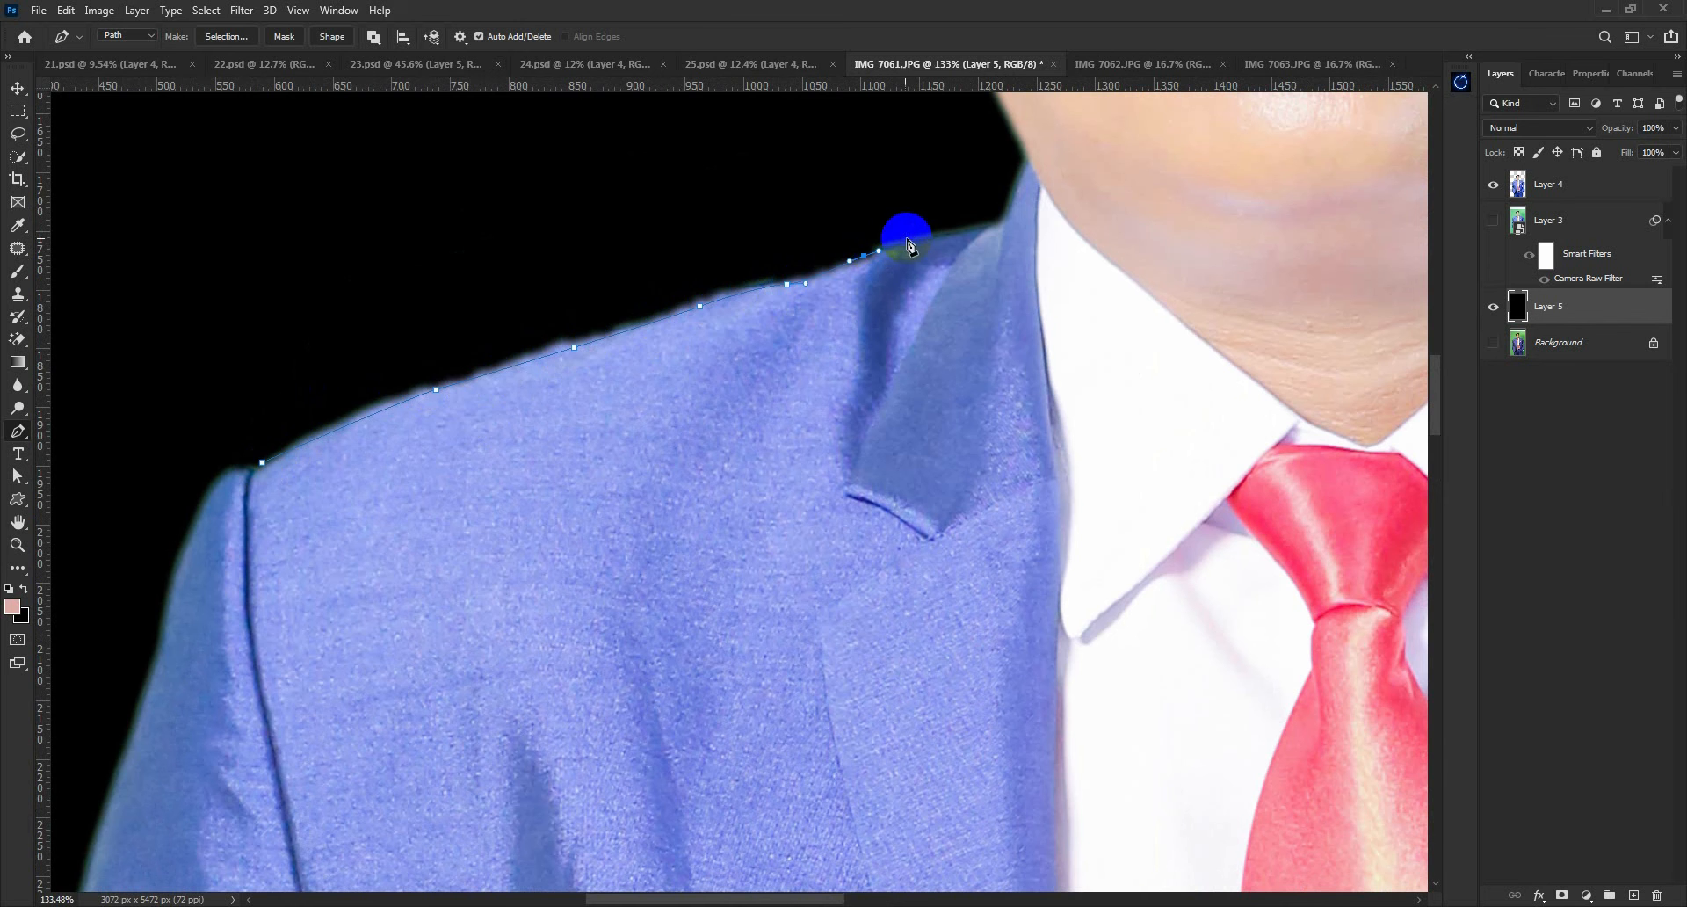
left_click_drag(830, 179, 809, 181)
left_click_drag(438, 223, 377, 261)
left_click_drag(235, 347, 220, 432)
left_click(262, 462)
scroll(290, 410, "up", 1)
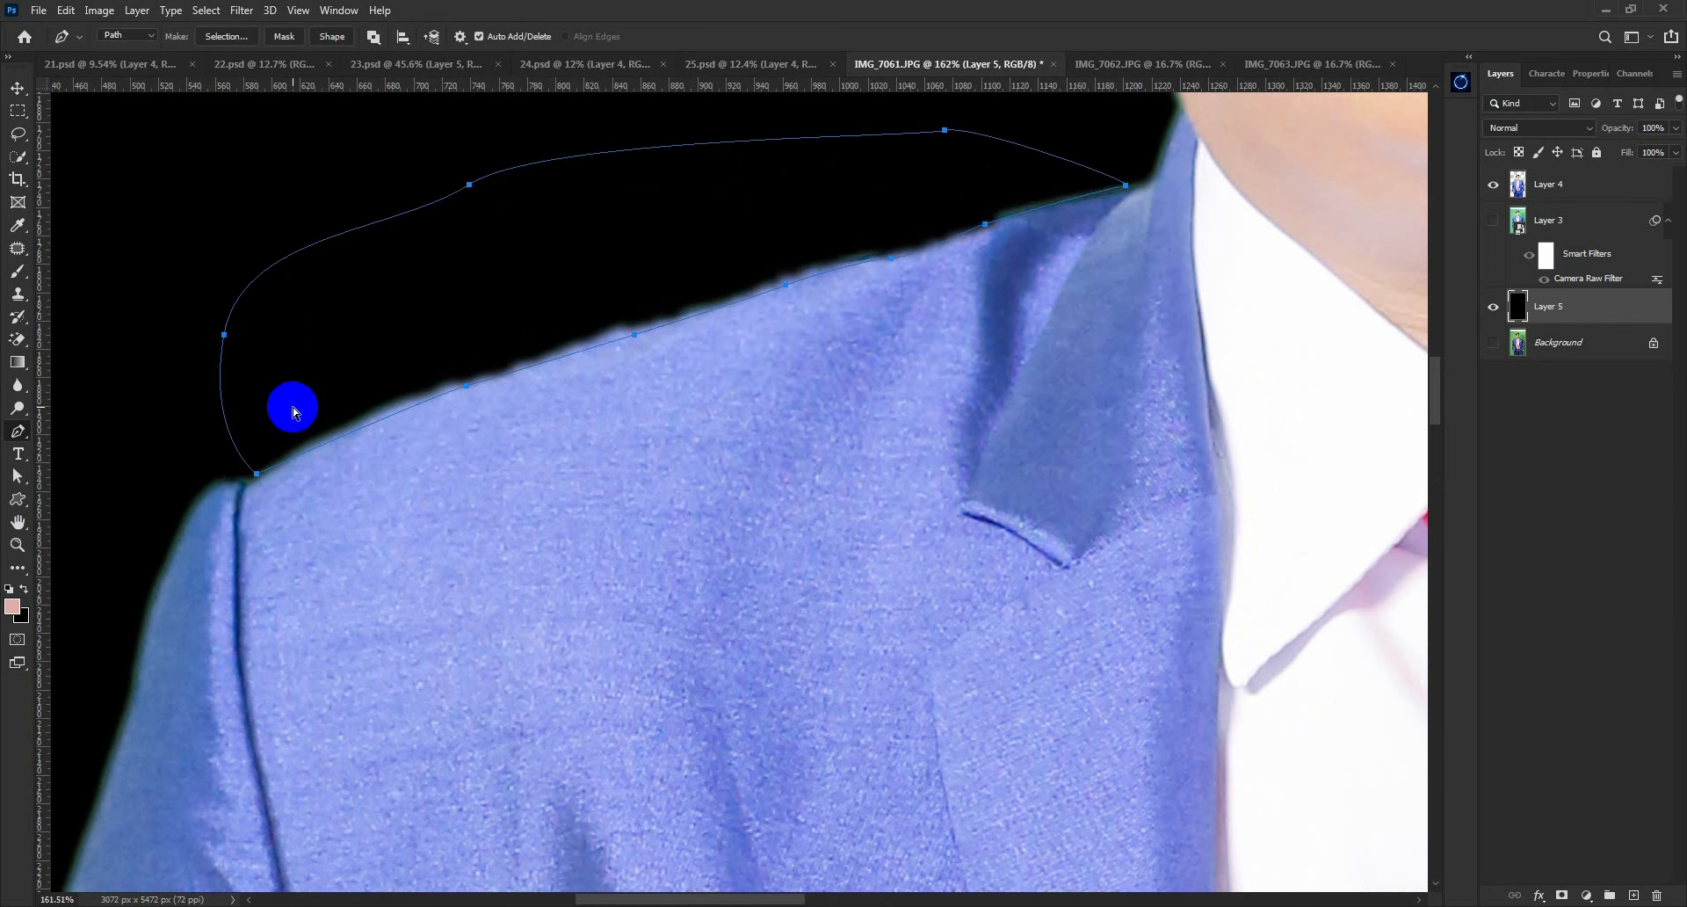
Convert the shoulder path to a feathered selection and delete the edge fringe inside it from Layer 4
key("ctrl+Return")
key("shift+F6")
left_click(927, 289)
key("Delete")
key("ctrl+z")
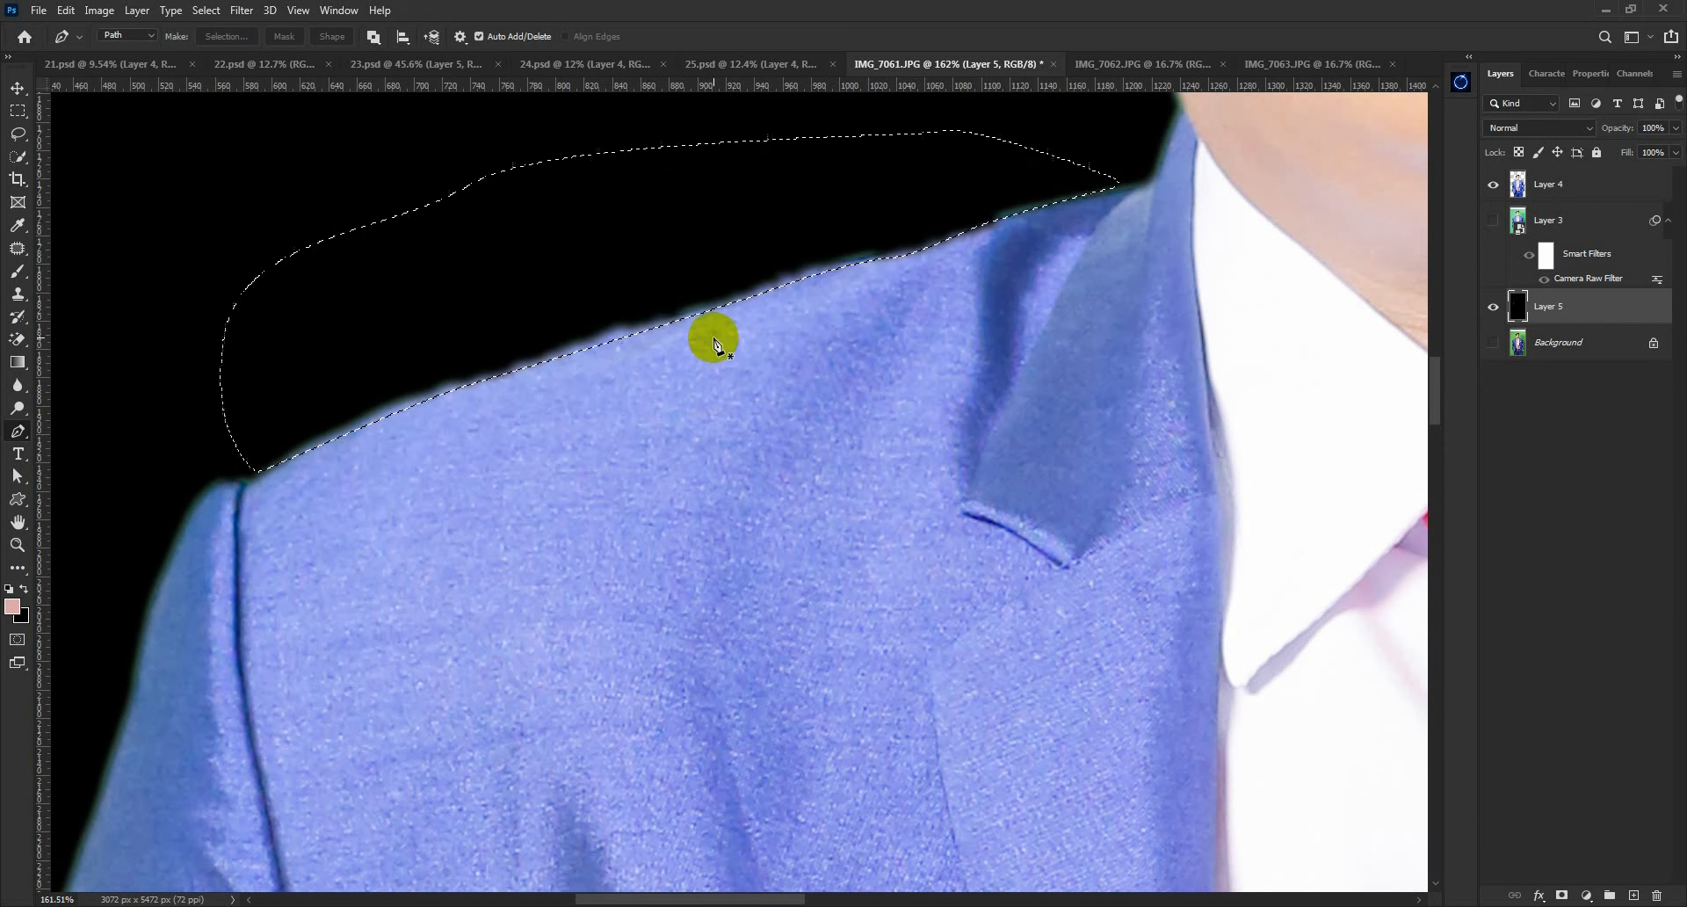
left_click(1547, 186)
scroll(791, 188, "down", 9)
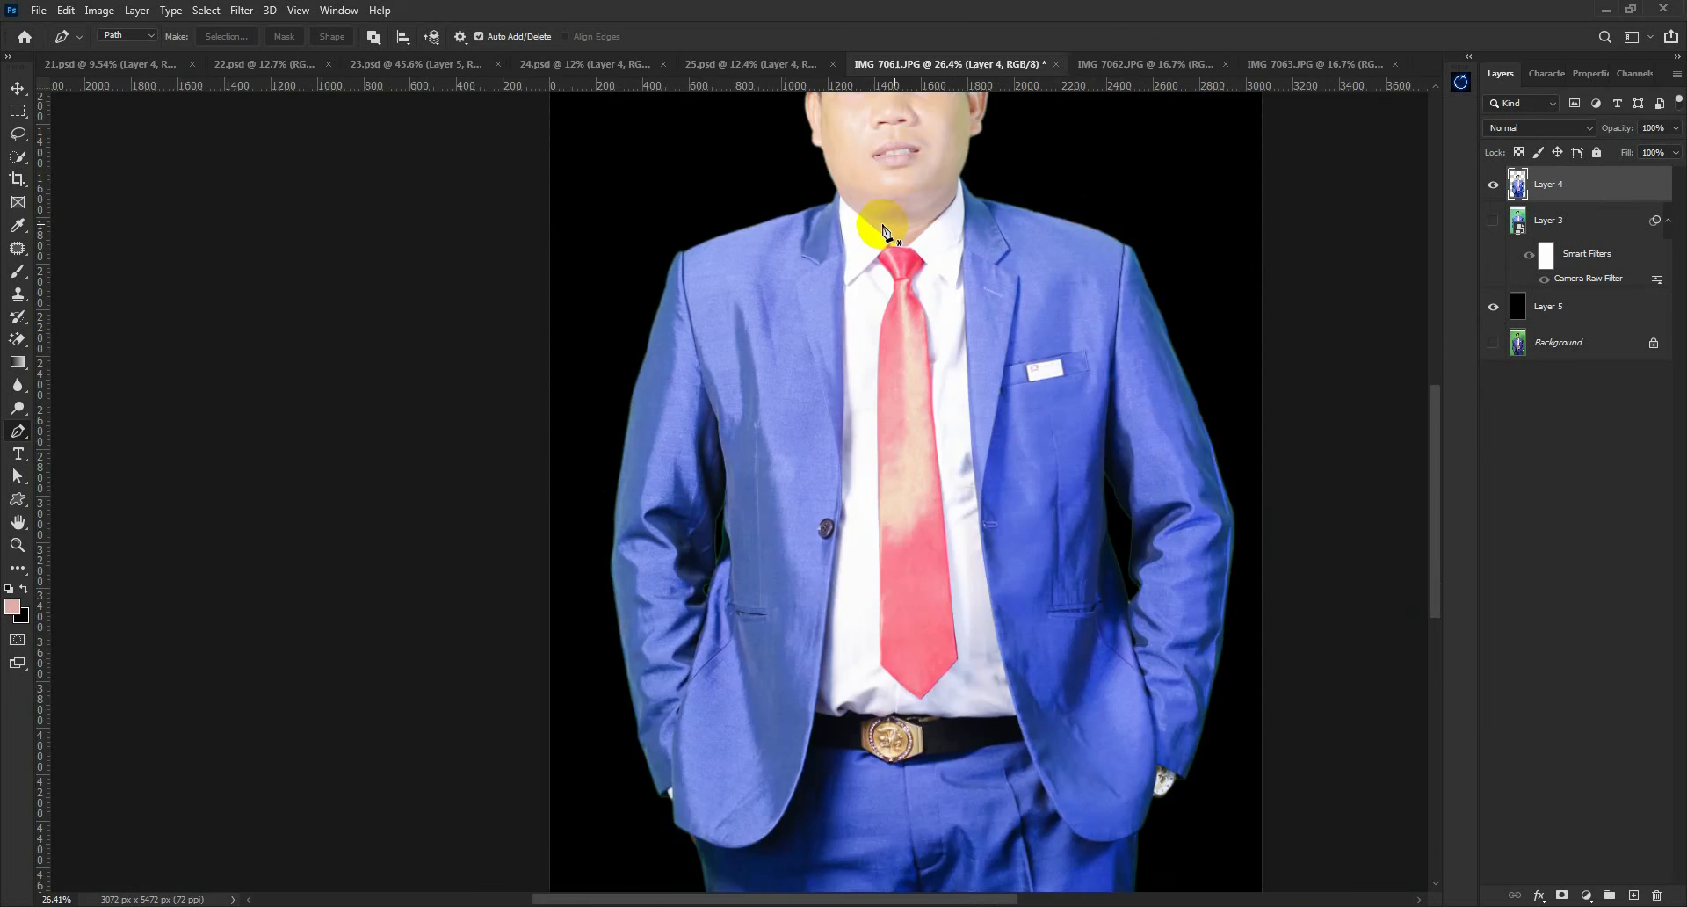
Draw a closed Pen path along the man's left shoulder from the collar to the sleeve seam
scroll(883, 230, "up", 8)
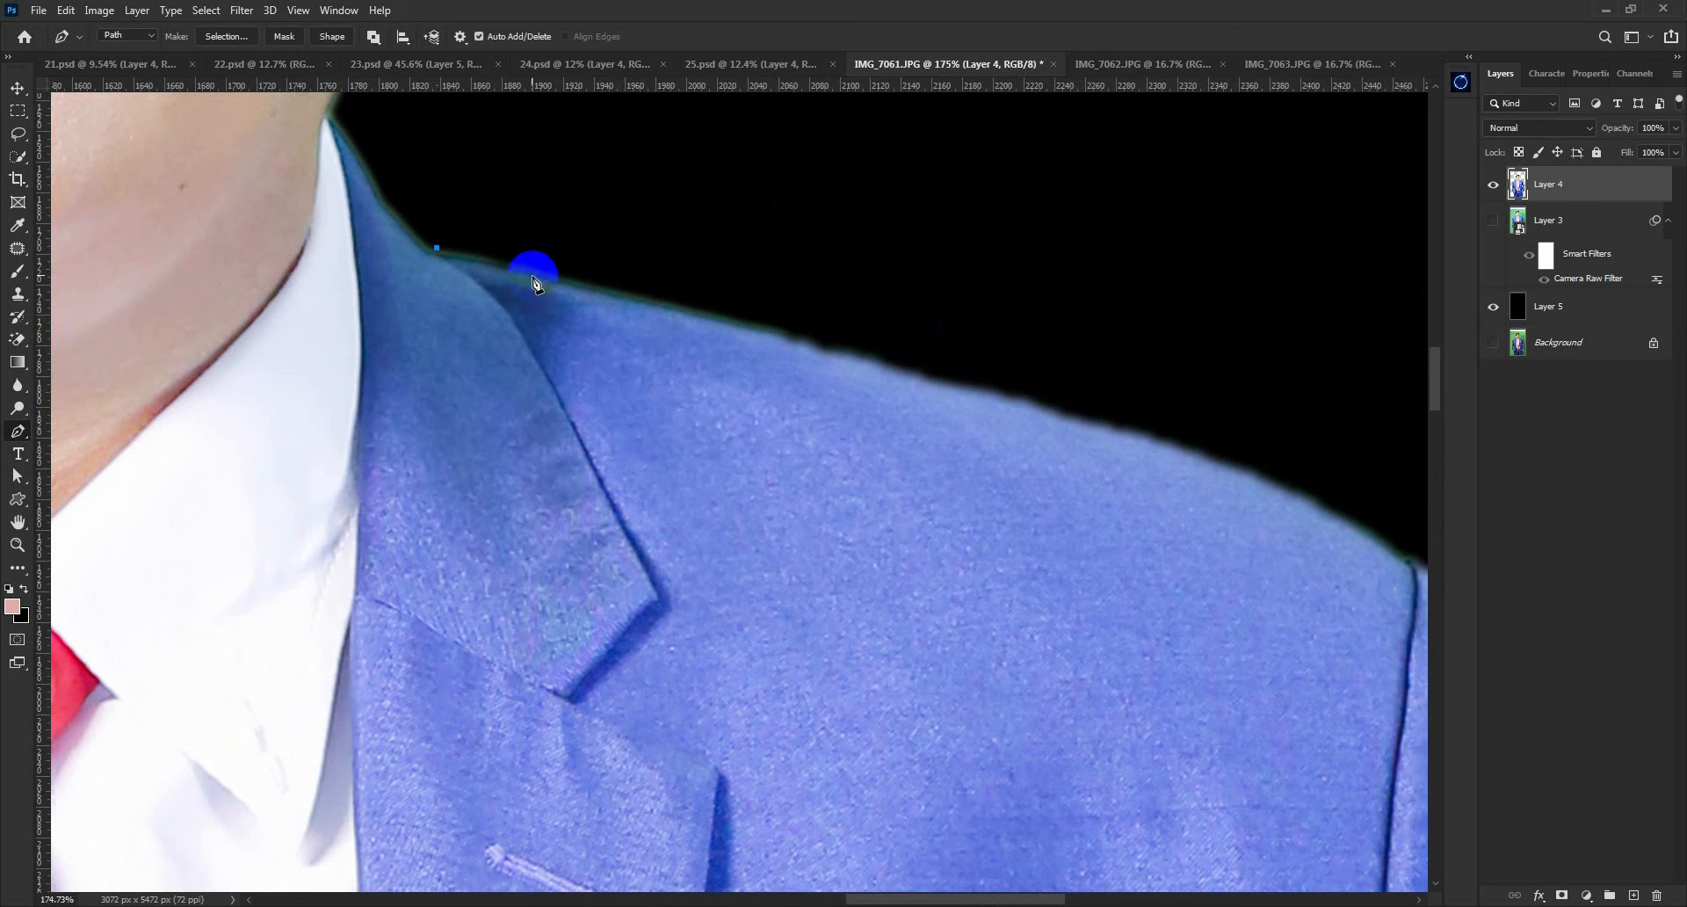
left_click(1153, 442)
left_click_drag(1154, 445, 919, 425)
left_click_drag(1098, 486, 1112, 488)
scroll(1110, 480, "down", 4)
left_click_drag(981, 349, 888, 316)
left_click_drag(571, 307, 569, 319)
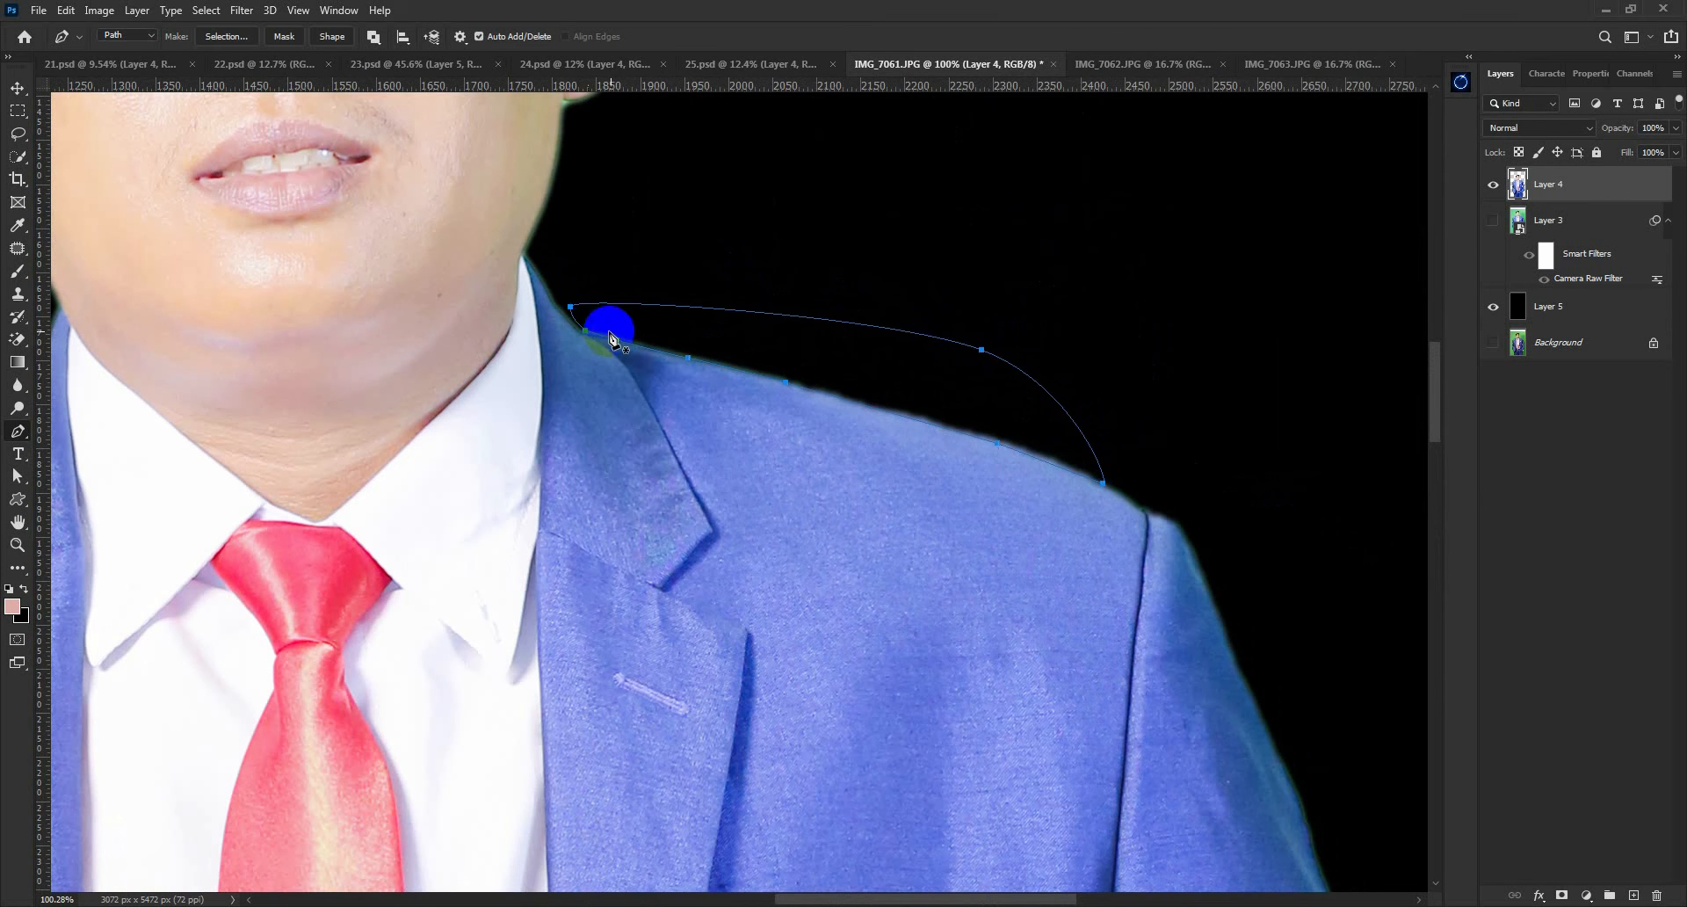
Turn the left shoulder path into a feathered selection and delete the edge fringe
key("shift+F6")
key("Return")
scroll(730, 309, "down", 6)
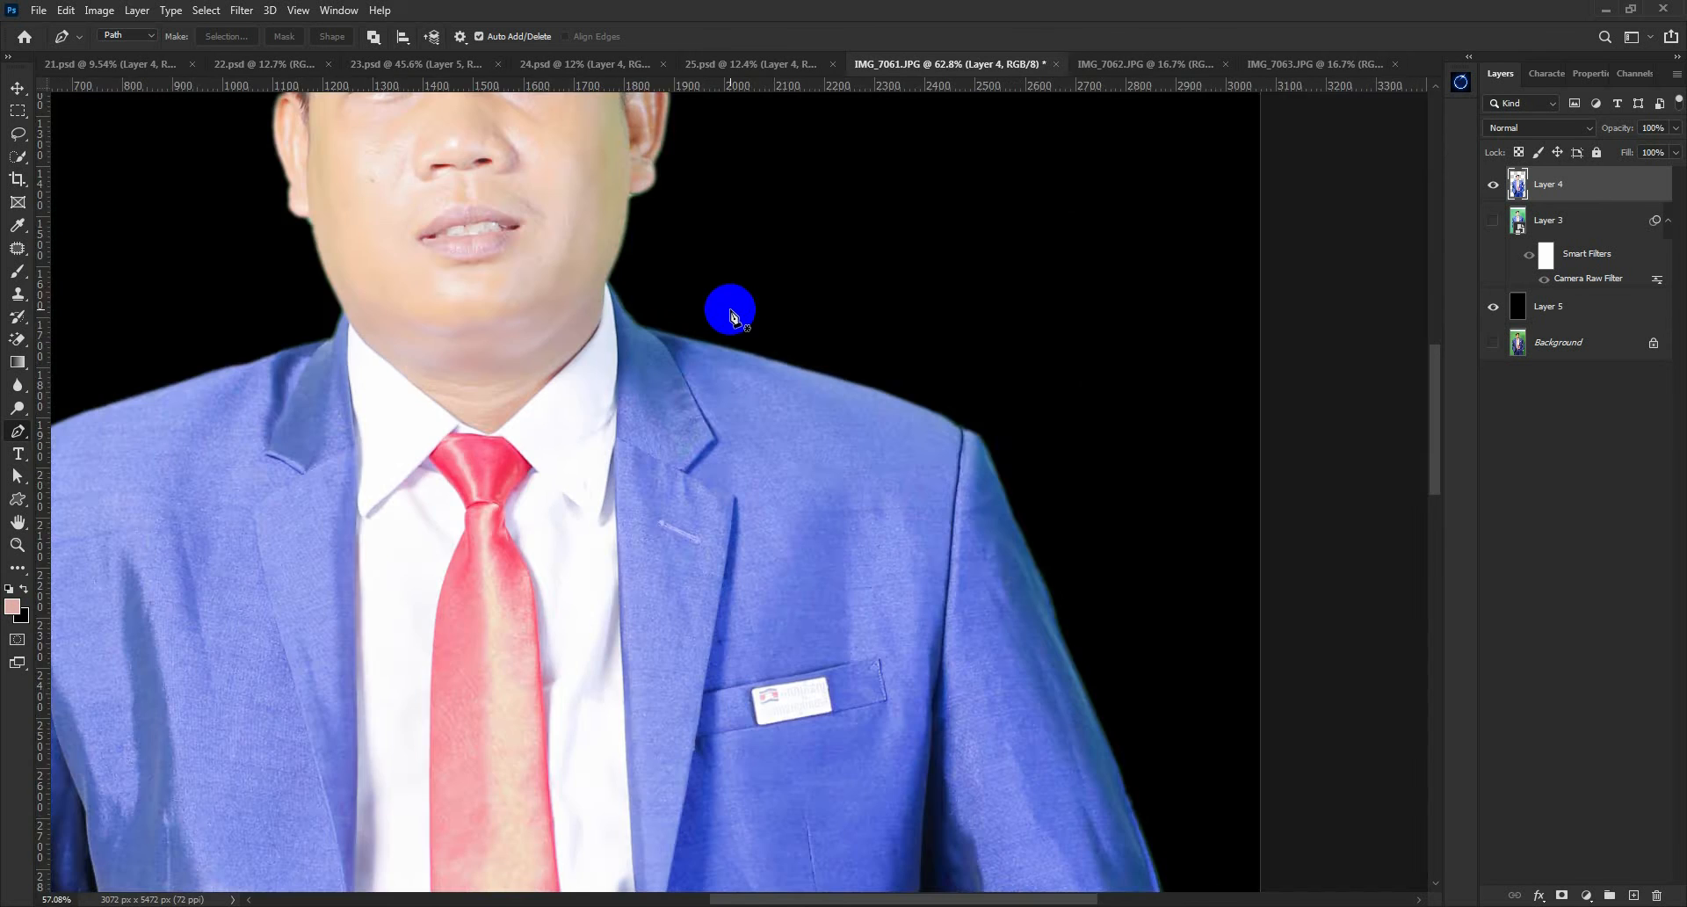
Trace the jacket-side edge of the gap beside the man's left arm with the Pen tool, down to its lower tip
scroll(870, 562, "up", 10)
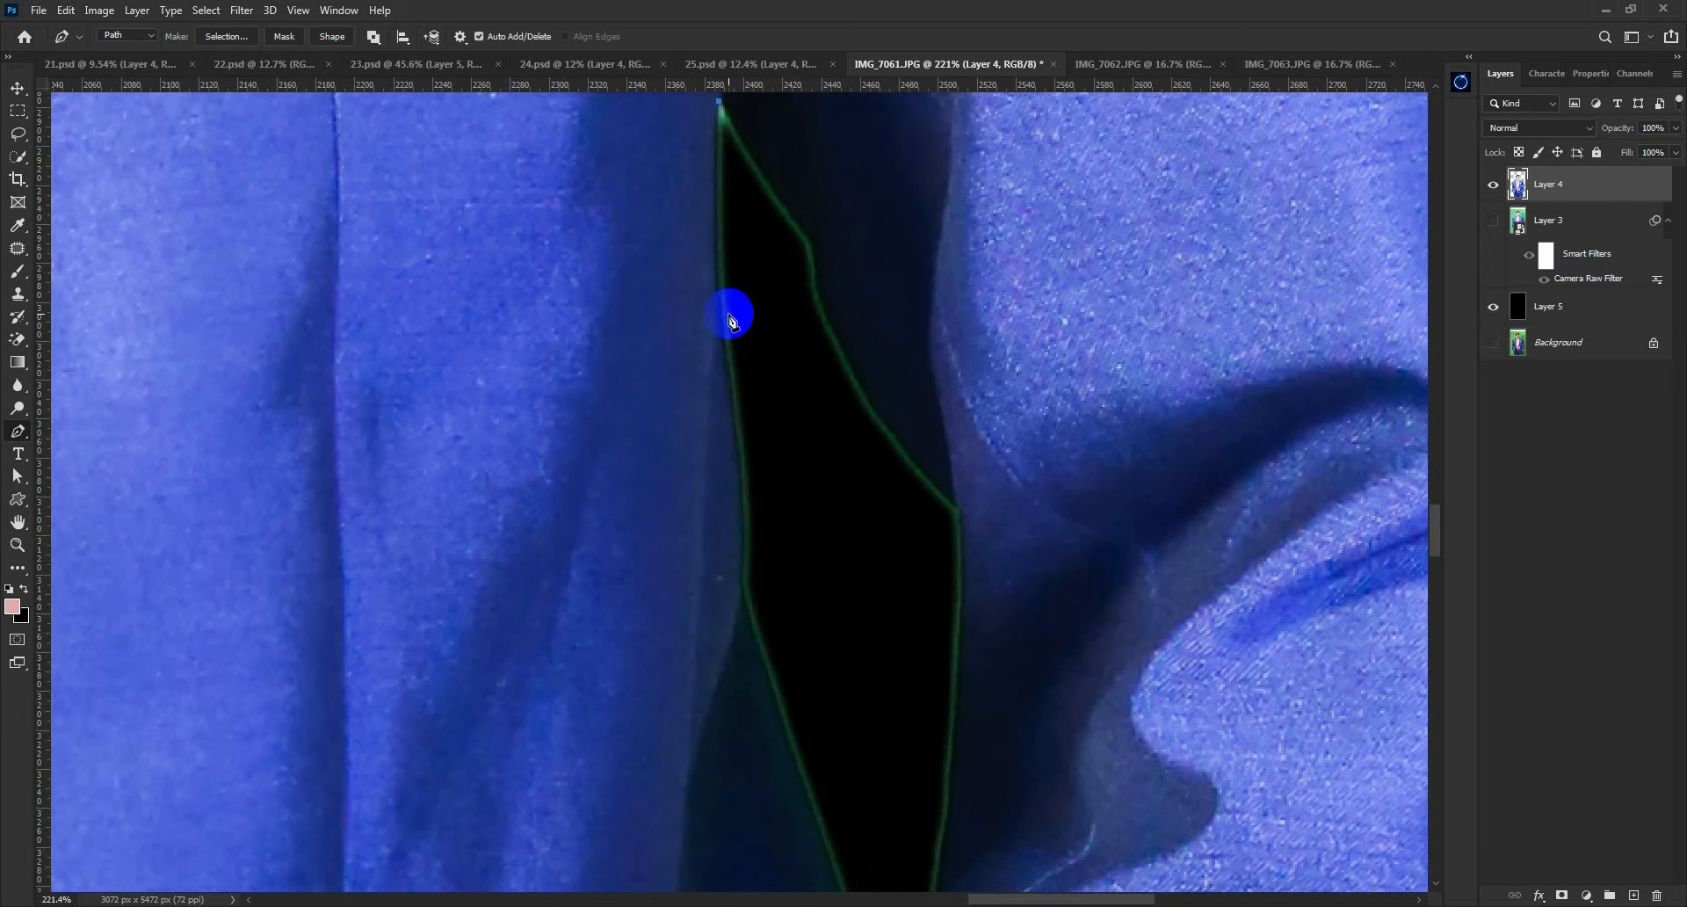
left_click_drag(722, 319, 732, 390)
left_click_drag(763, 510, 701, 332)
left_click_drag(679, 382, 681, 421)
left_click_drag(711, 502, 607, 338)
left_click_drag(627, 414, 633, 437)
left_click_drag(693, 508, 557, 271)
left_click_drag(603, 539, 609, 569)
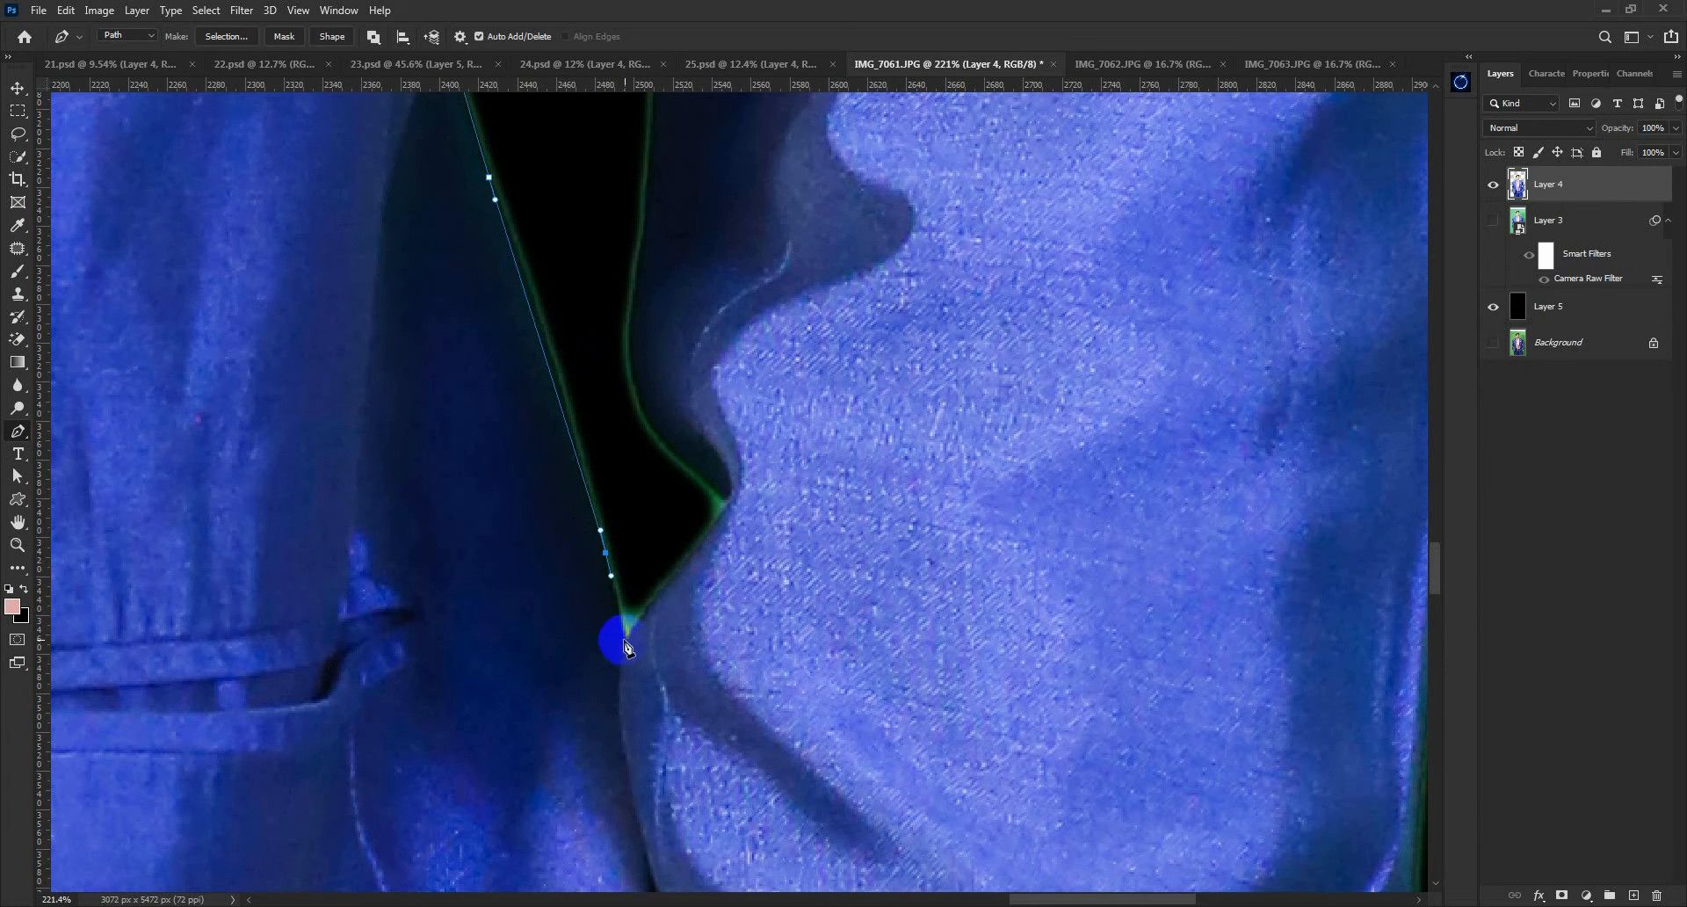
Continue the path up the sleeve-side edge of the left arm gap and close it at the starting point
left_click_drag(726, 501, 732, 483)
left_click_drag(658, 436, 639, 401)
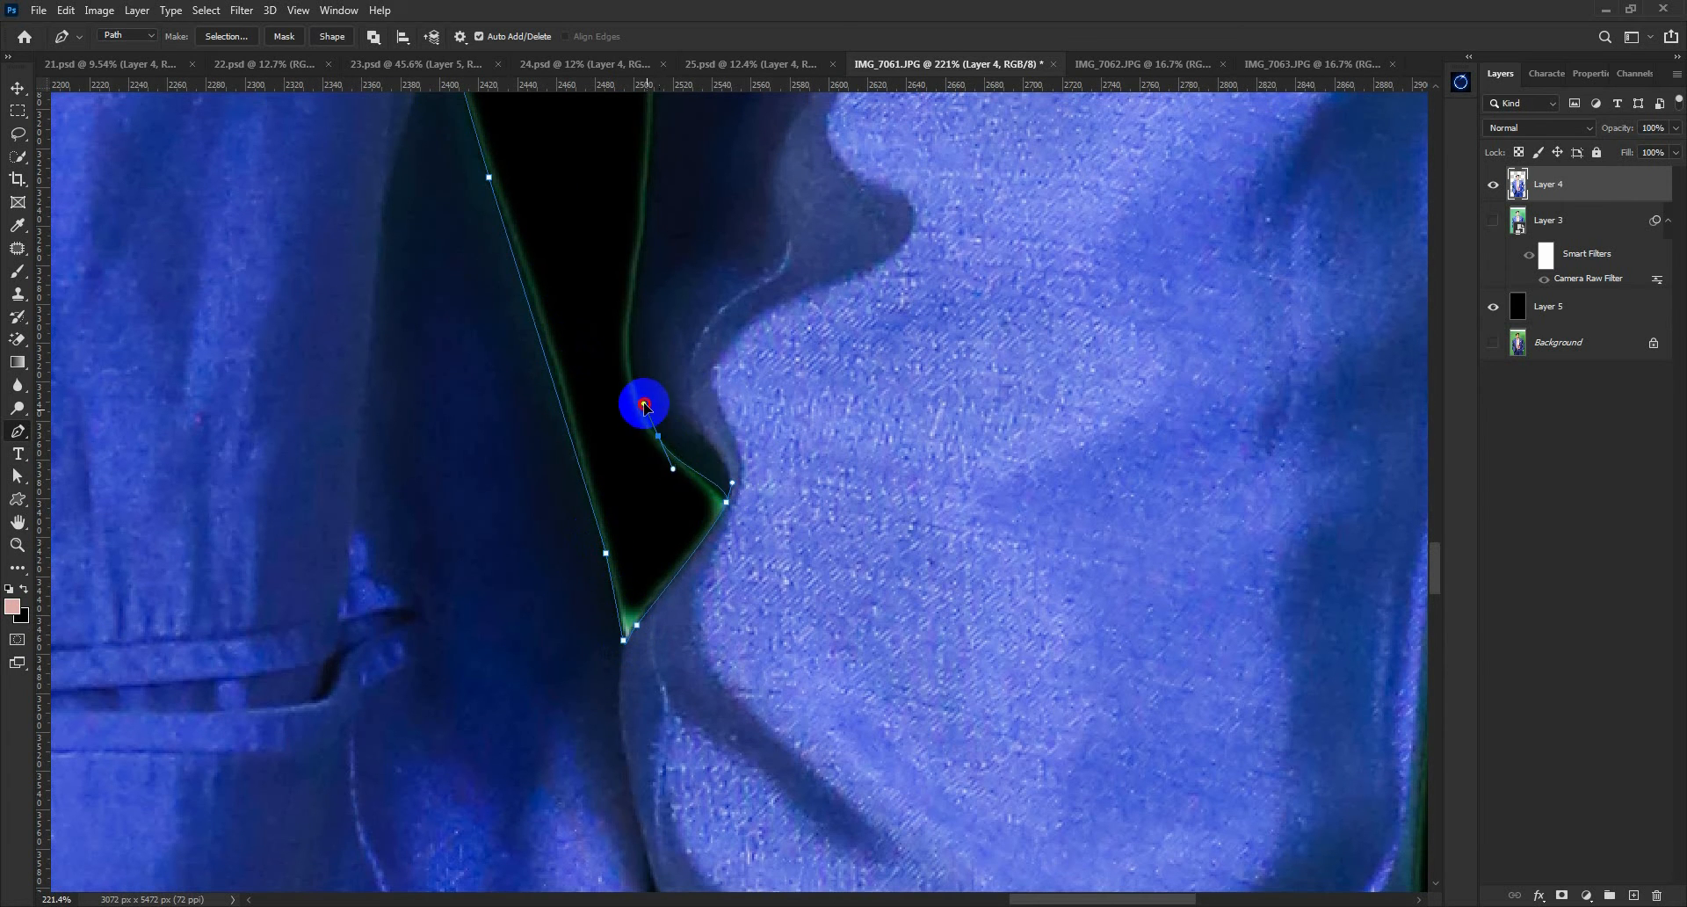
left_click_drag(658, 250, 638, 305)
left_click_drag(645, 127, 632, 399)
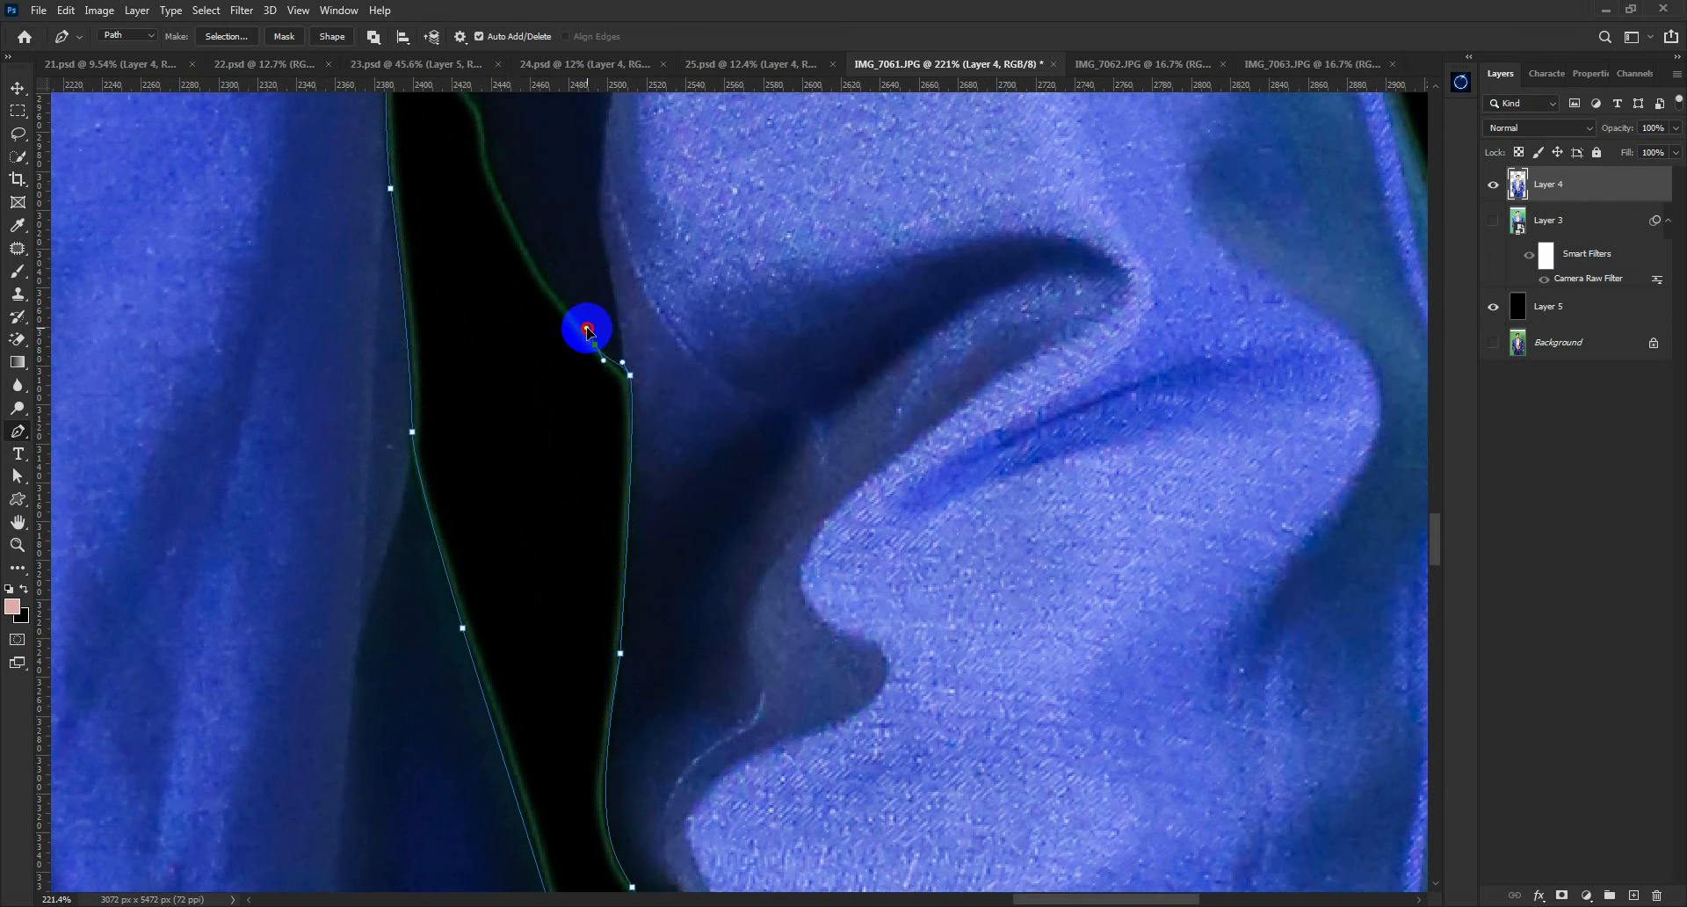
left_click_drag(587, 328, 583, 327)
left_click_drag(489, 156, 634, 400)
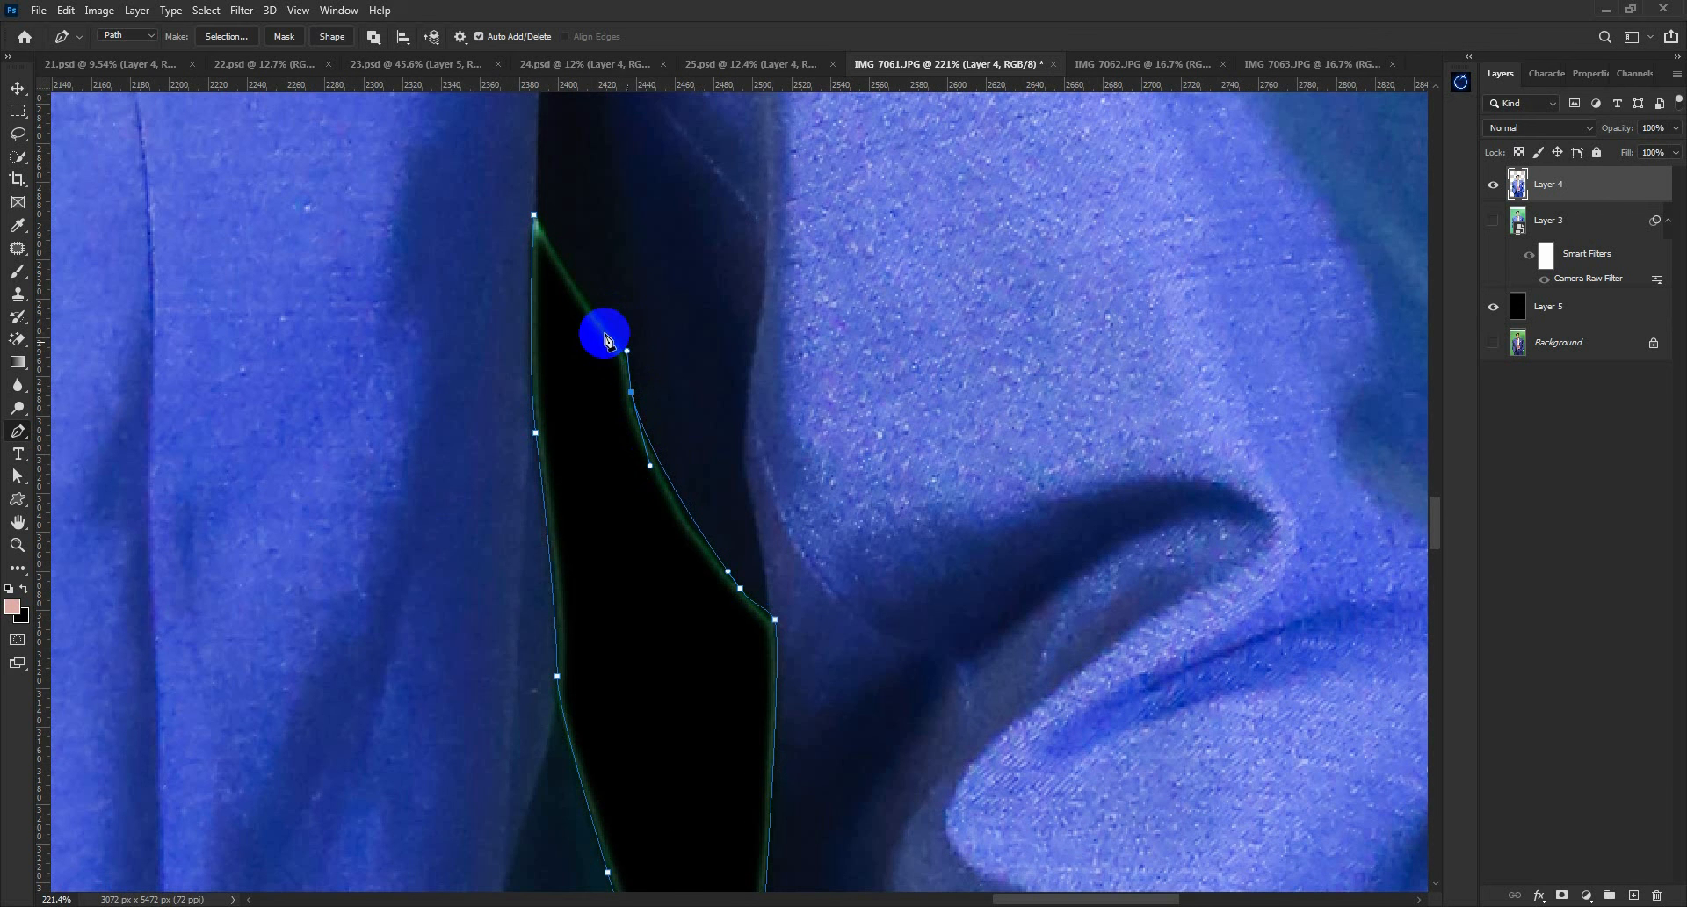
left_click(534, 220)
Convert the left arm gap path to a feathered selection, delete the green fringe, and deselect
key("ctrl+Return")
scroll(536, 236, "down", 2)
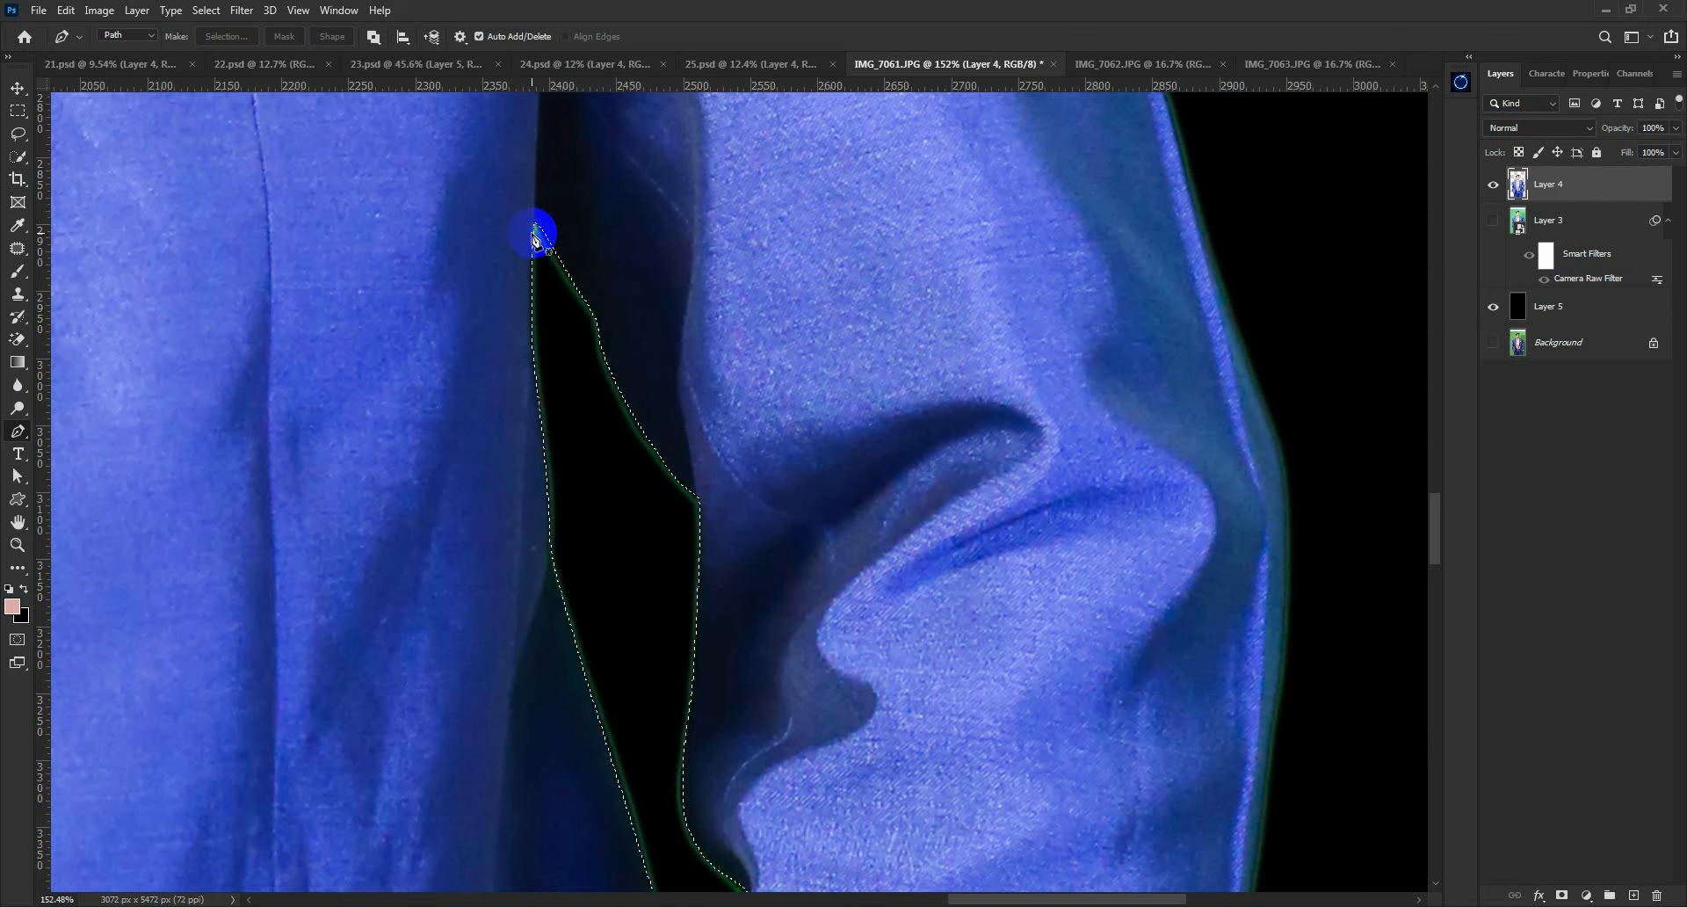
key("shift+F6")
key("Return")
key("Delete")
key("ctrl+d")
Draw a closed Pen path around the long gap between the man's right sleeve and jacket, outside its green fringe
scroll(721, 322, "down", 7)
left_click_drag(588, 244, 689, 394)
left_click_drag(245, 518, 561, 377)
scroll(562, 377, "up", 10)
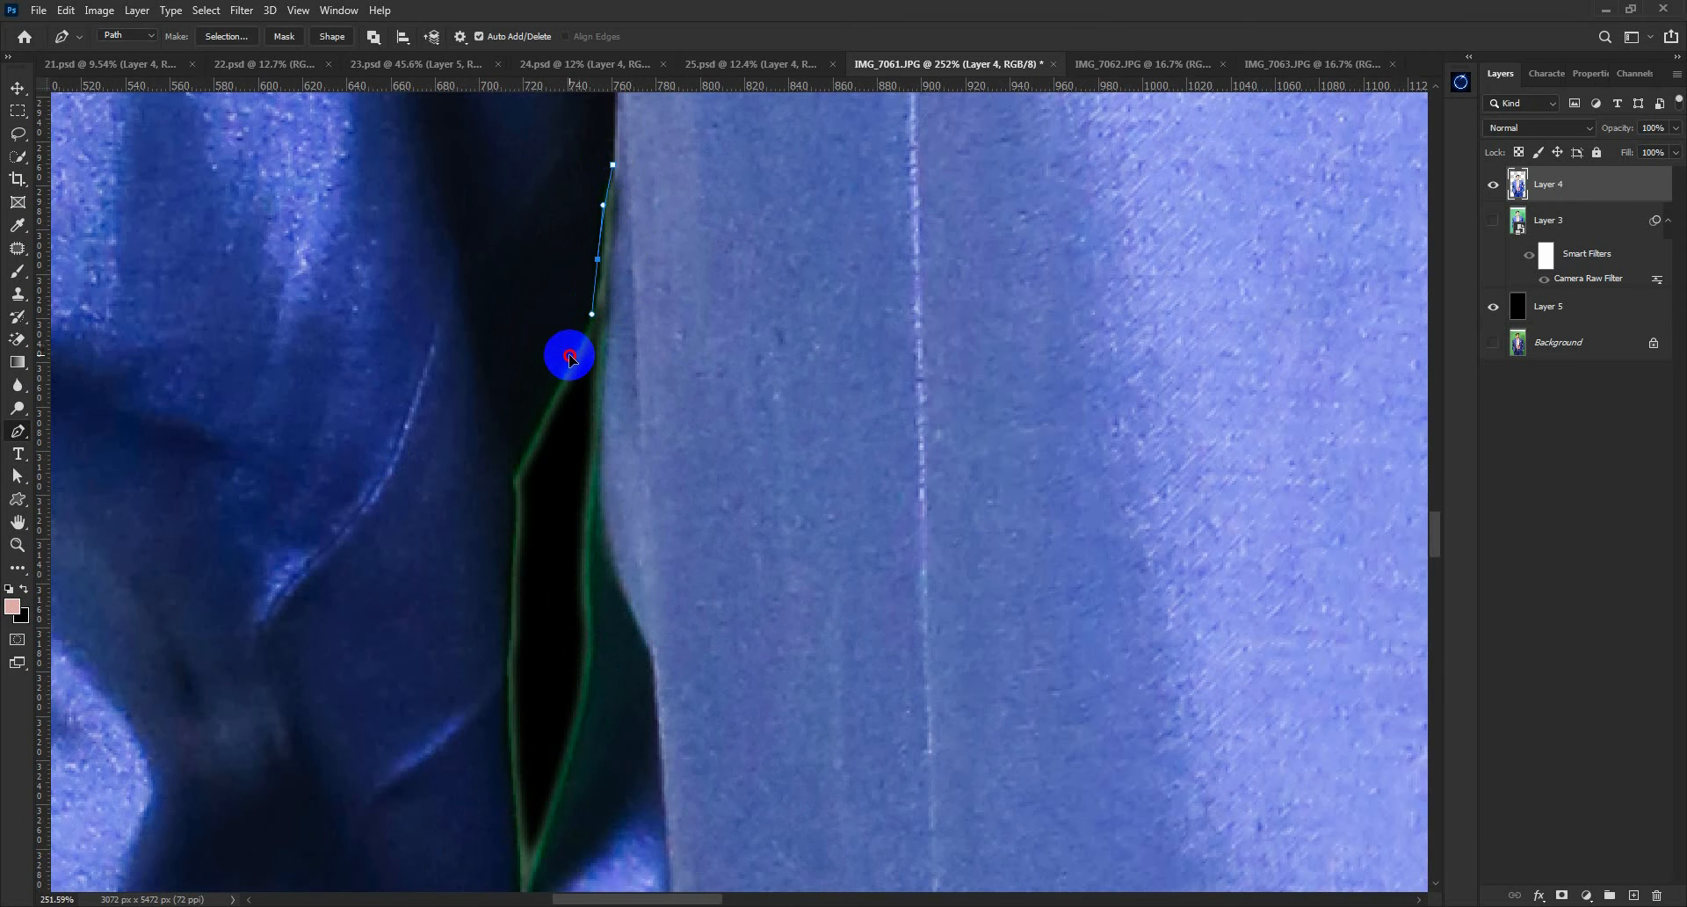
left_click(569, 355)
left_click(516, 459)
left_click_drag(509, 558, 506, 582)
left_click_drag(524, 653, 556, 344)
left_click(553, 613)
left_click_drag(545, 510, 570, 567)
left_click_drag(606, 450, 613, 427)
left_click_drag(623, 221, 626, 183)
left_click_drag(629, 167, 610, 471)
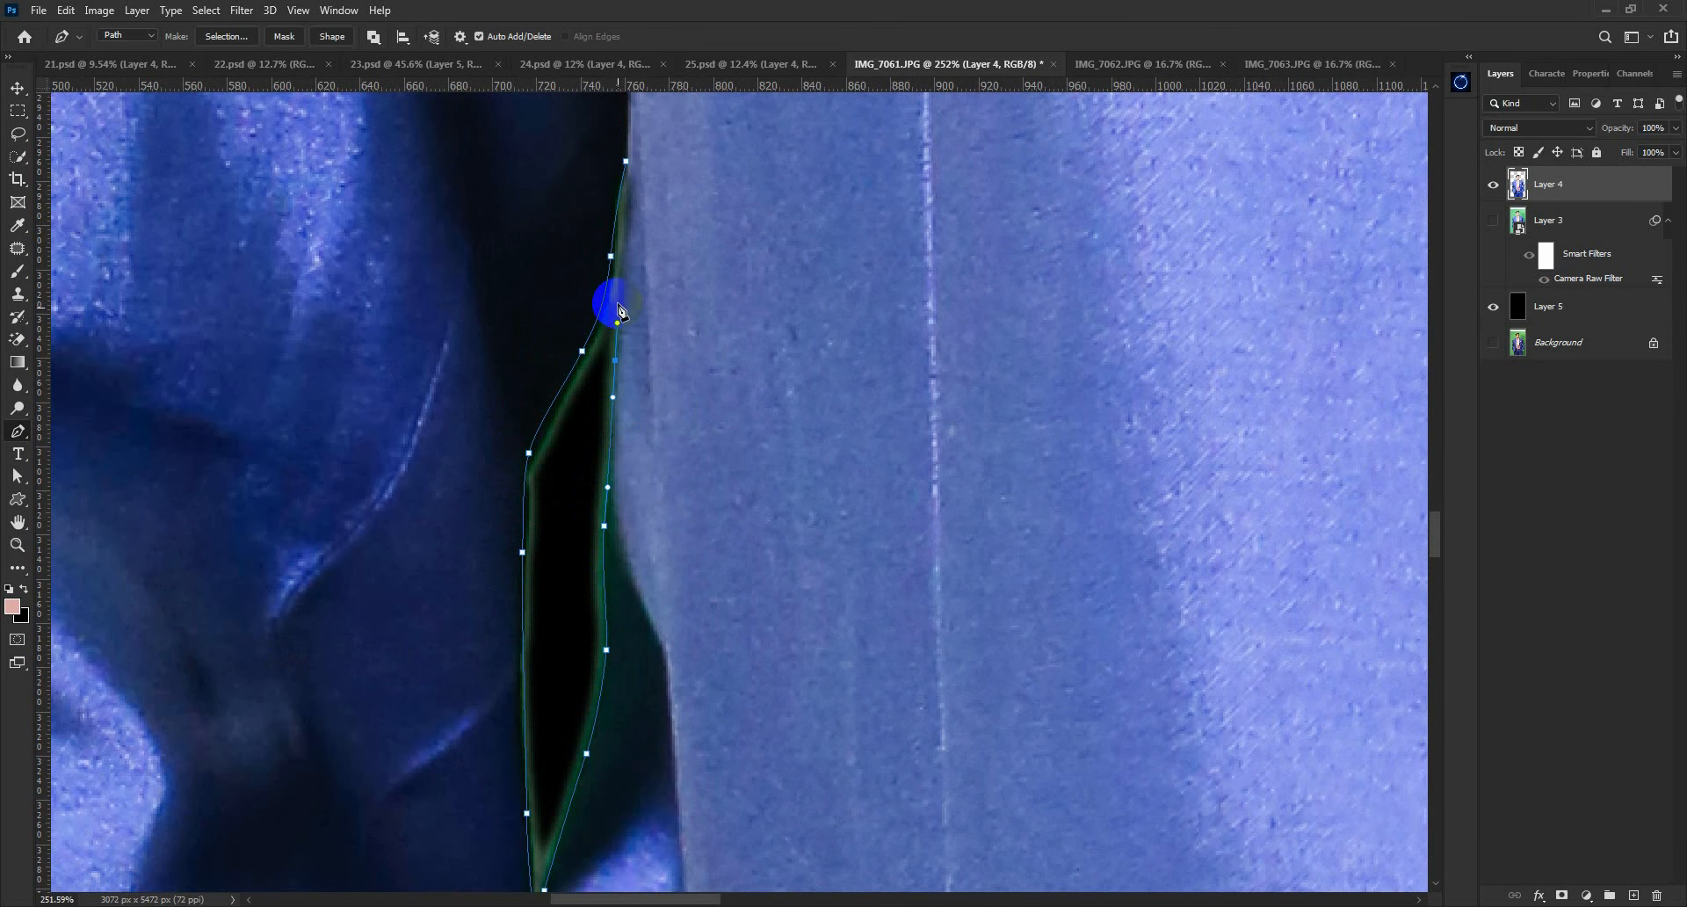
Convert the right arm gap path to a feathered selection, delete the green fringe, and deselect
key("ctrl+Return")
key("shift+F6")
key("Return")
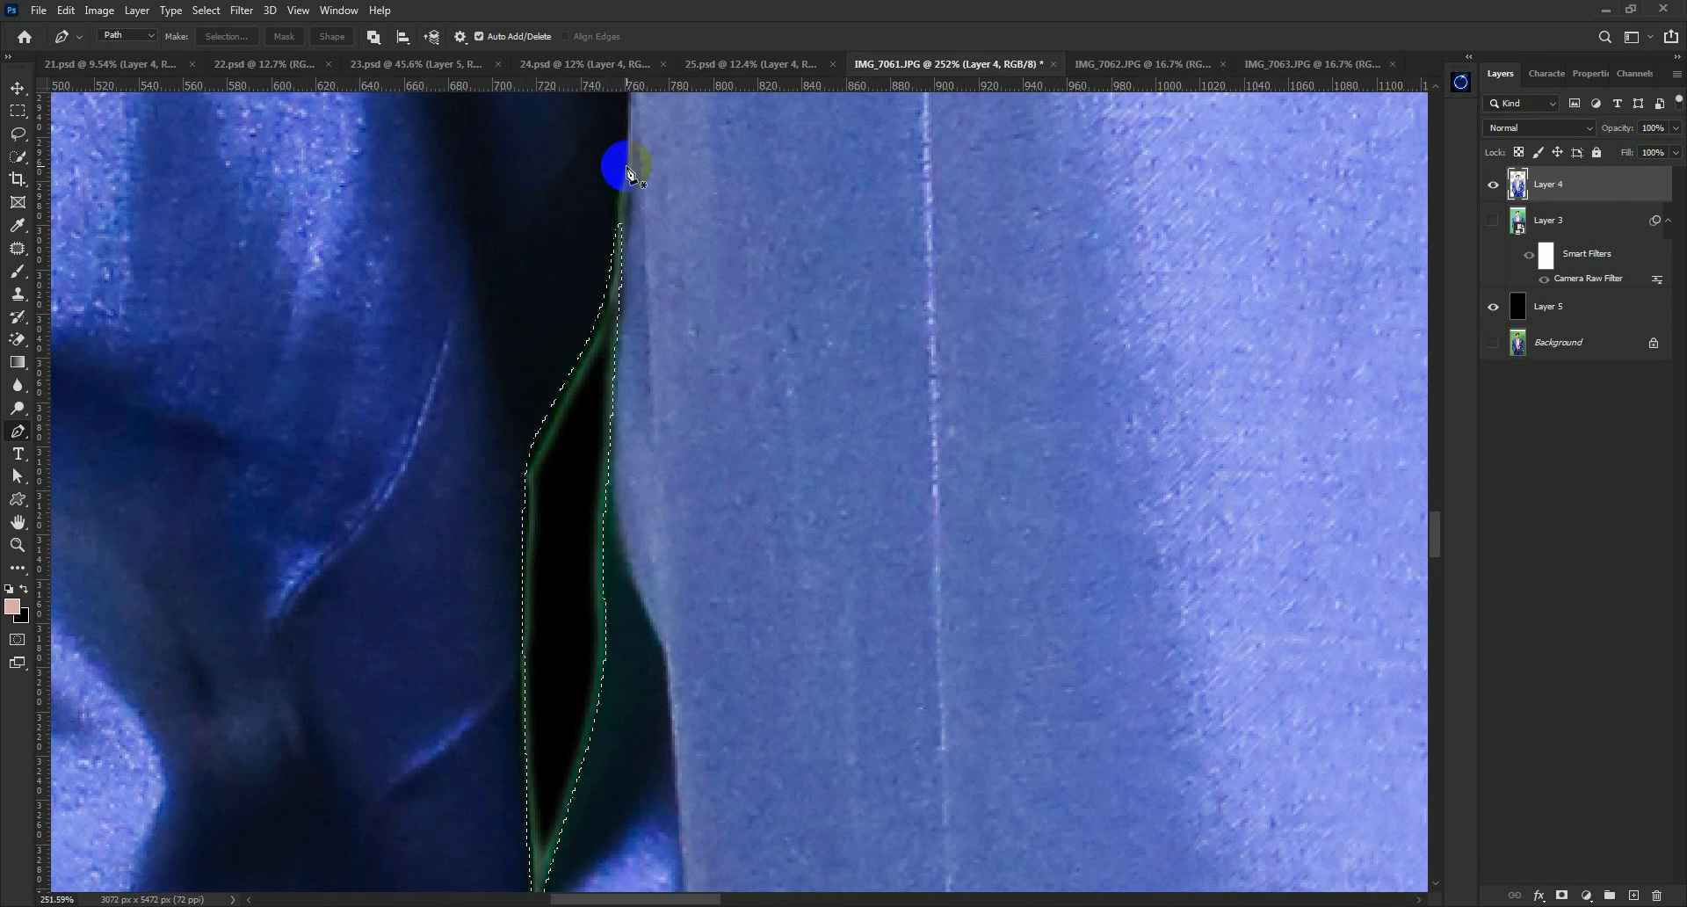
key("Delete")
key("ctrl+d")
Outline the small gap lower on the man's right sleeve, select it, and delete its green fringe
scroll(615, 212, "down", 3)
scroll(528, 554, "down", 3)
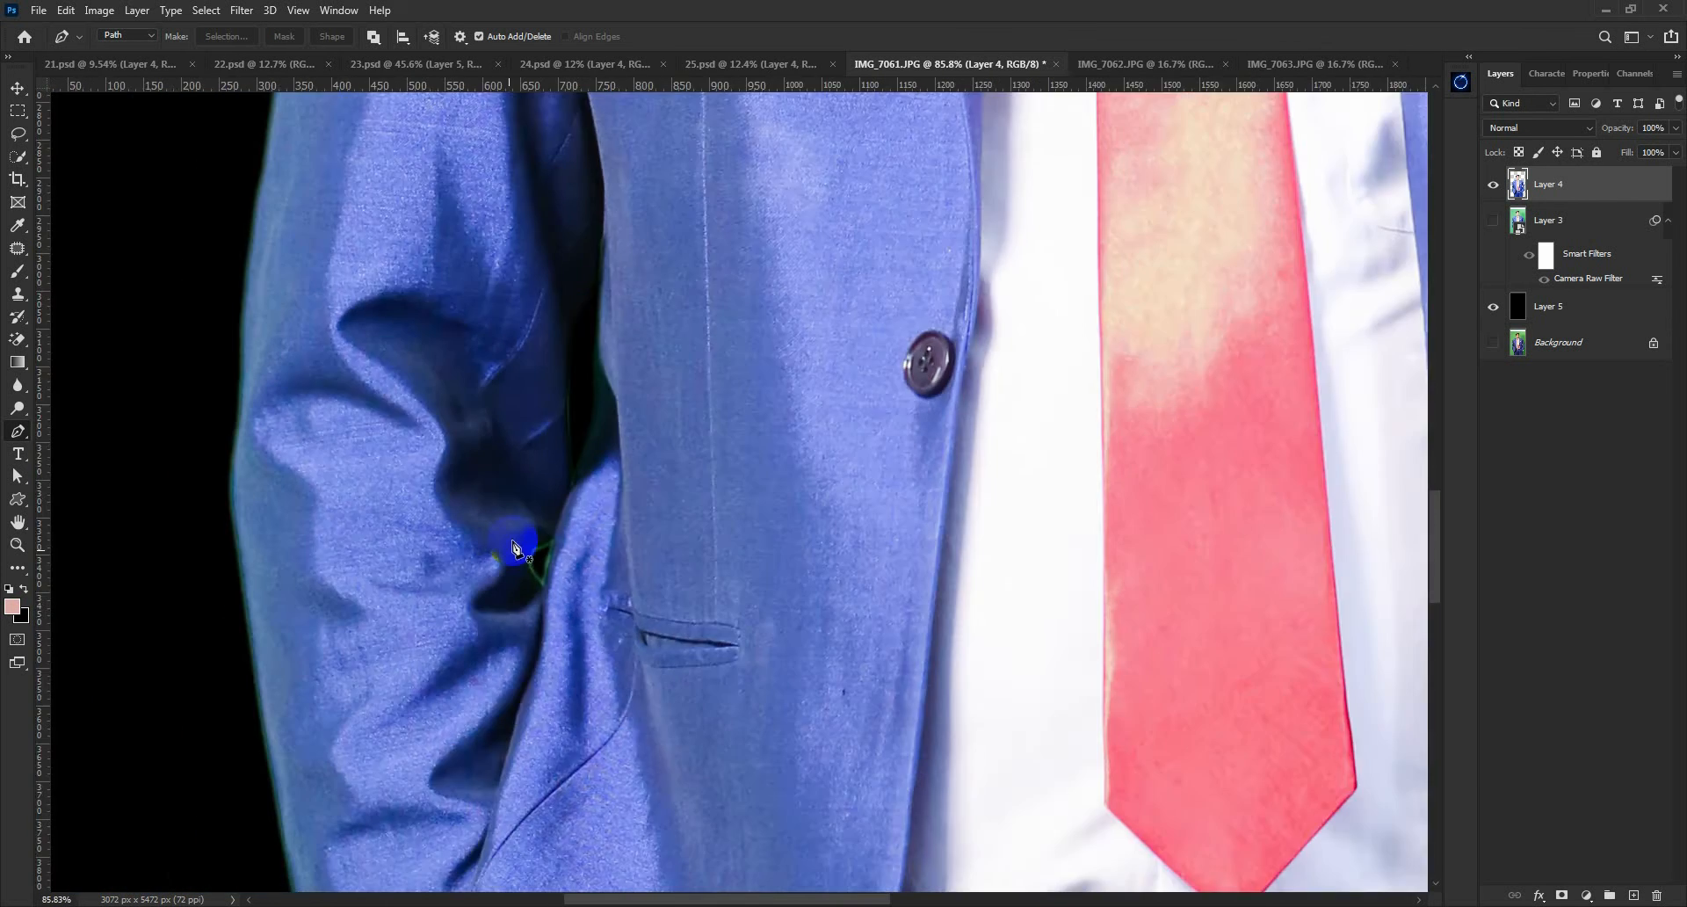
scroll(655, 443, "up", 5)
left_click_drag(612, 456, 595, 459)
left_click_drag(571, 475, 564, 544)
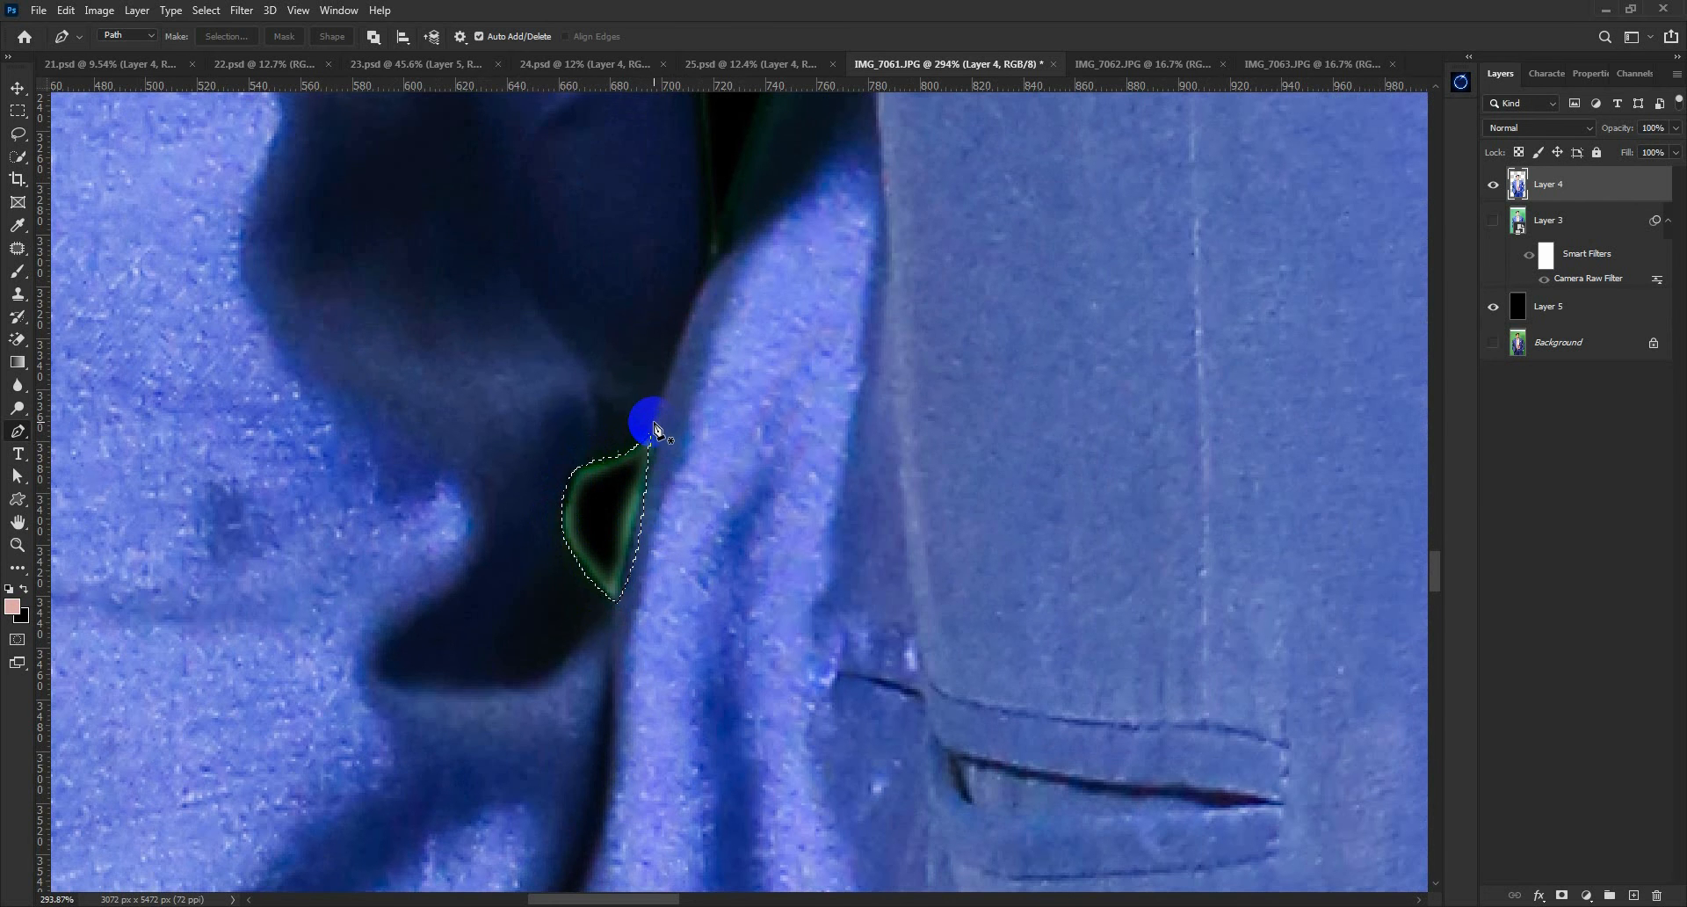
key("Delete")
Start a Pen path at the top of the man's right ear and trace up that side of his hair, inside the green fringe
scroll(554, 364, "down", 10)
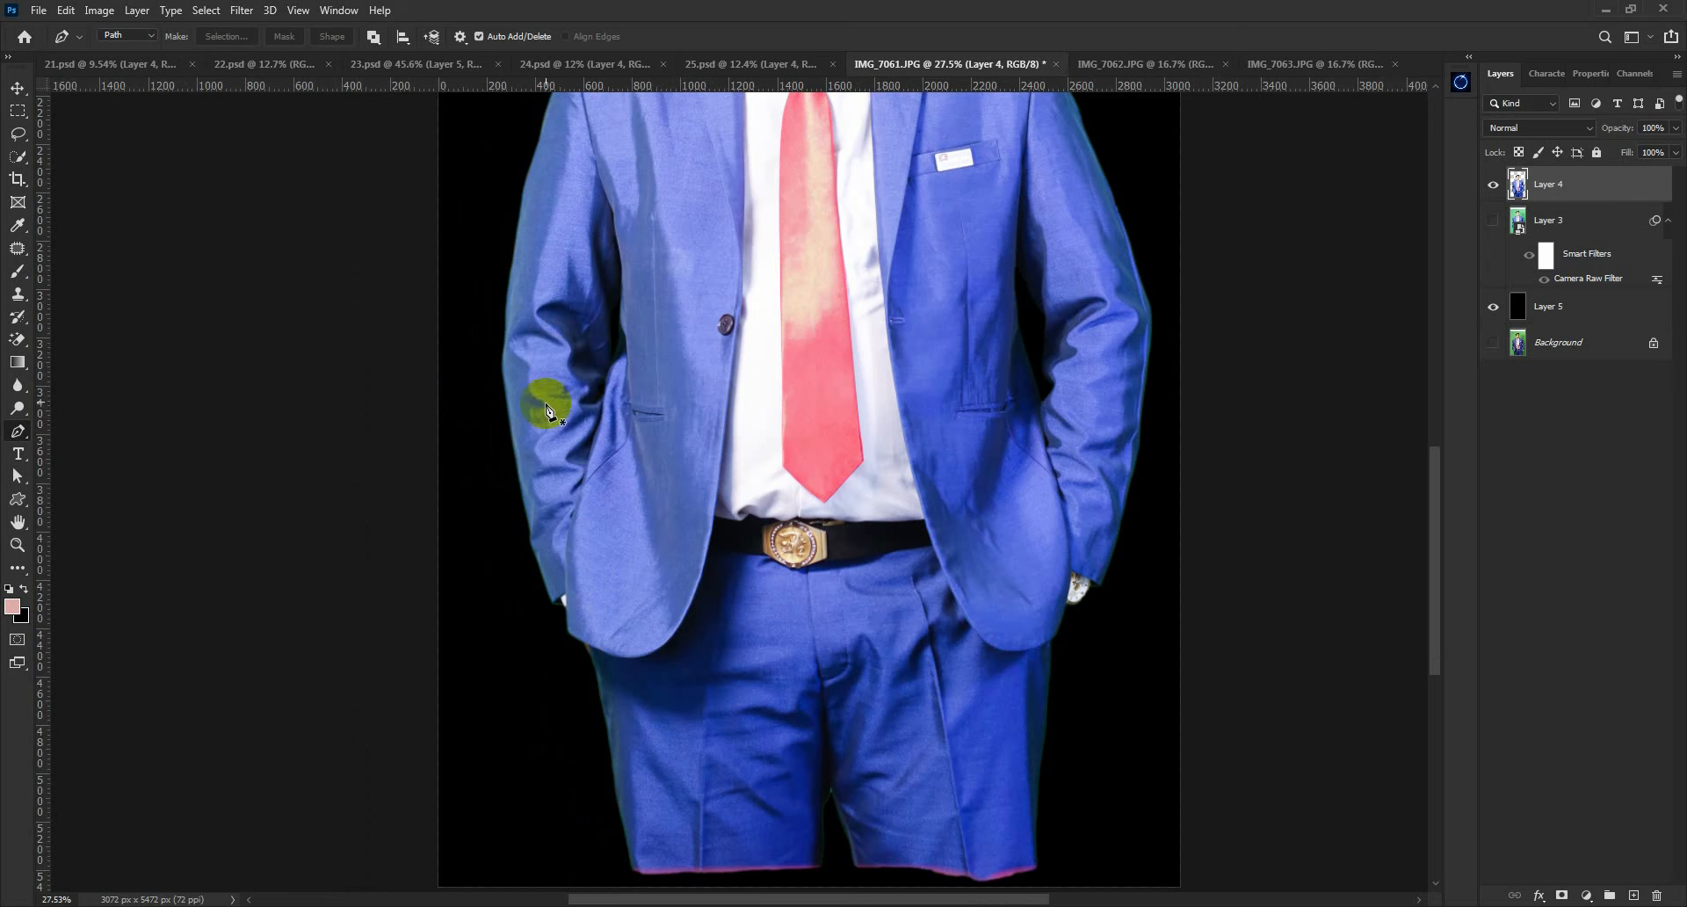
scroll(546, 409, "up", 5)
scroll(715, 351, "up", 5)
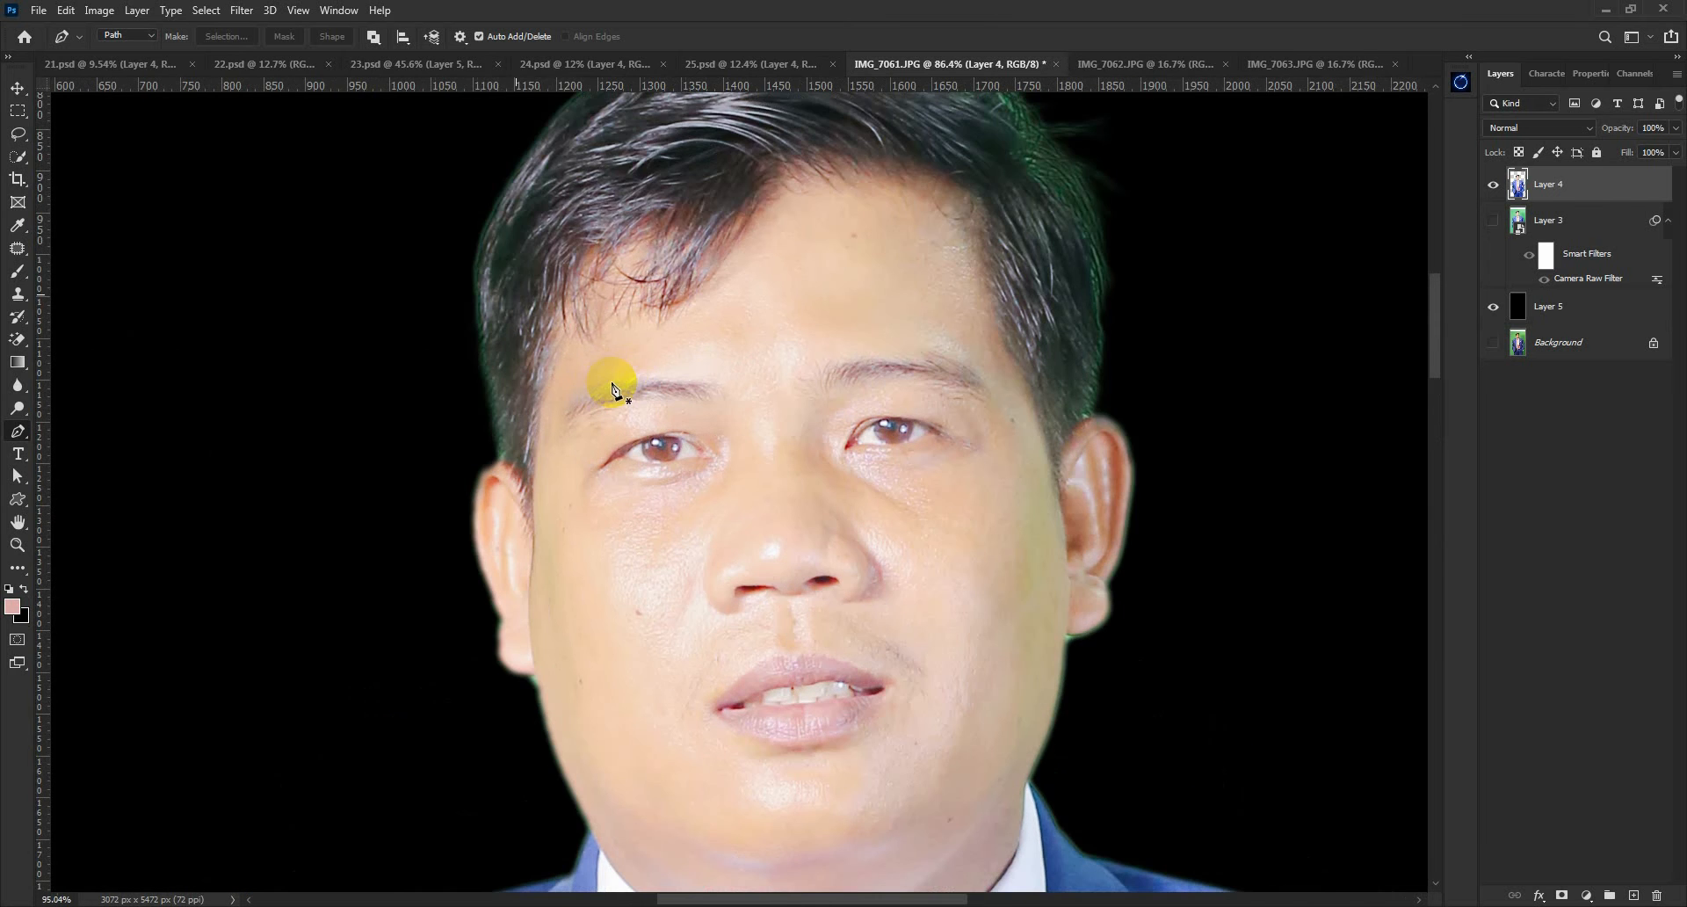
scroll(490, 492, "up", 4)
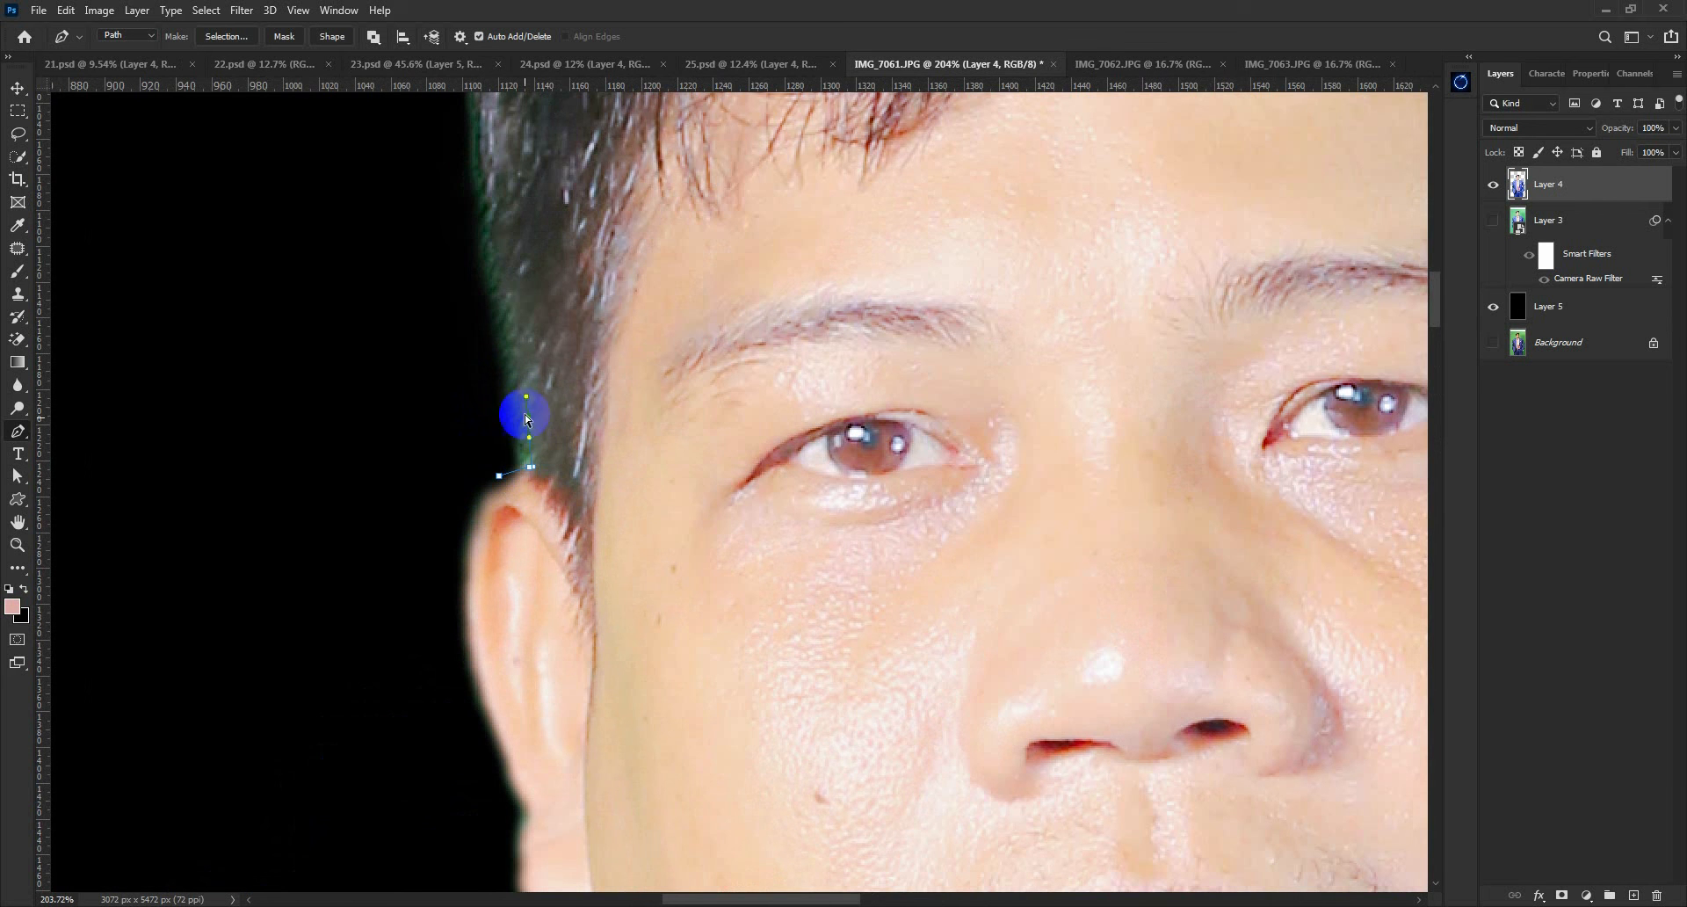
left_click(523, 414)
scroll(523, 415, "down", 2)
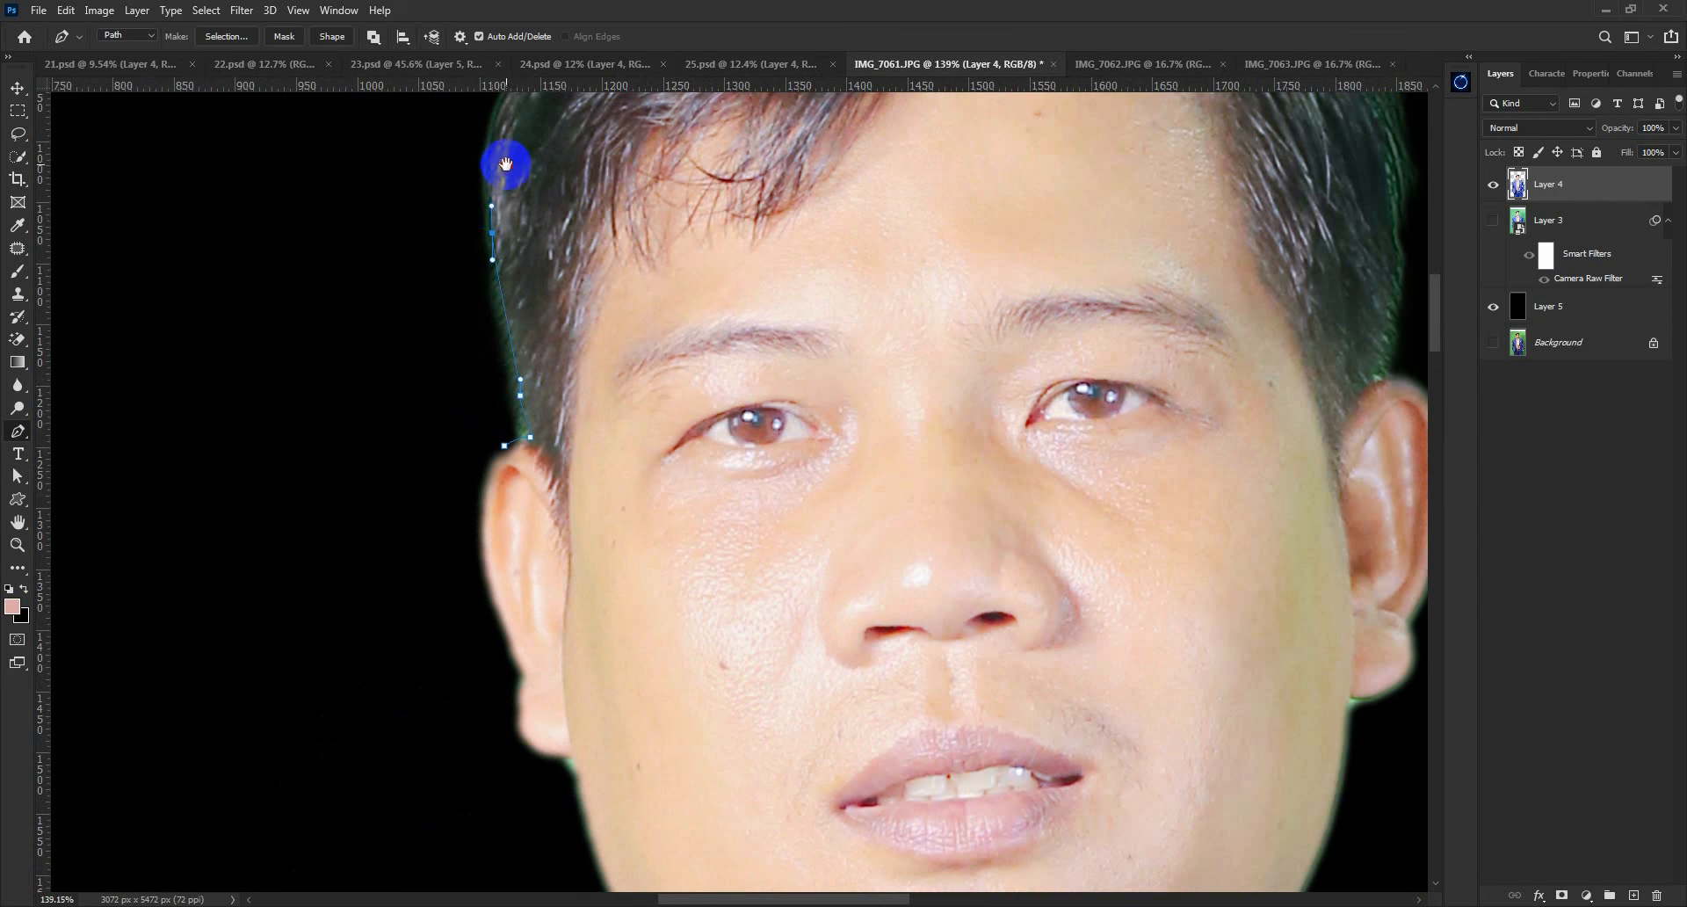
left_click_drag(507, 164, 445, 595)
left_click_drag(502, 431, 599, 325)
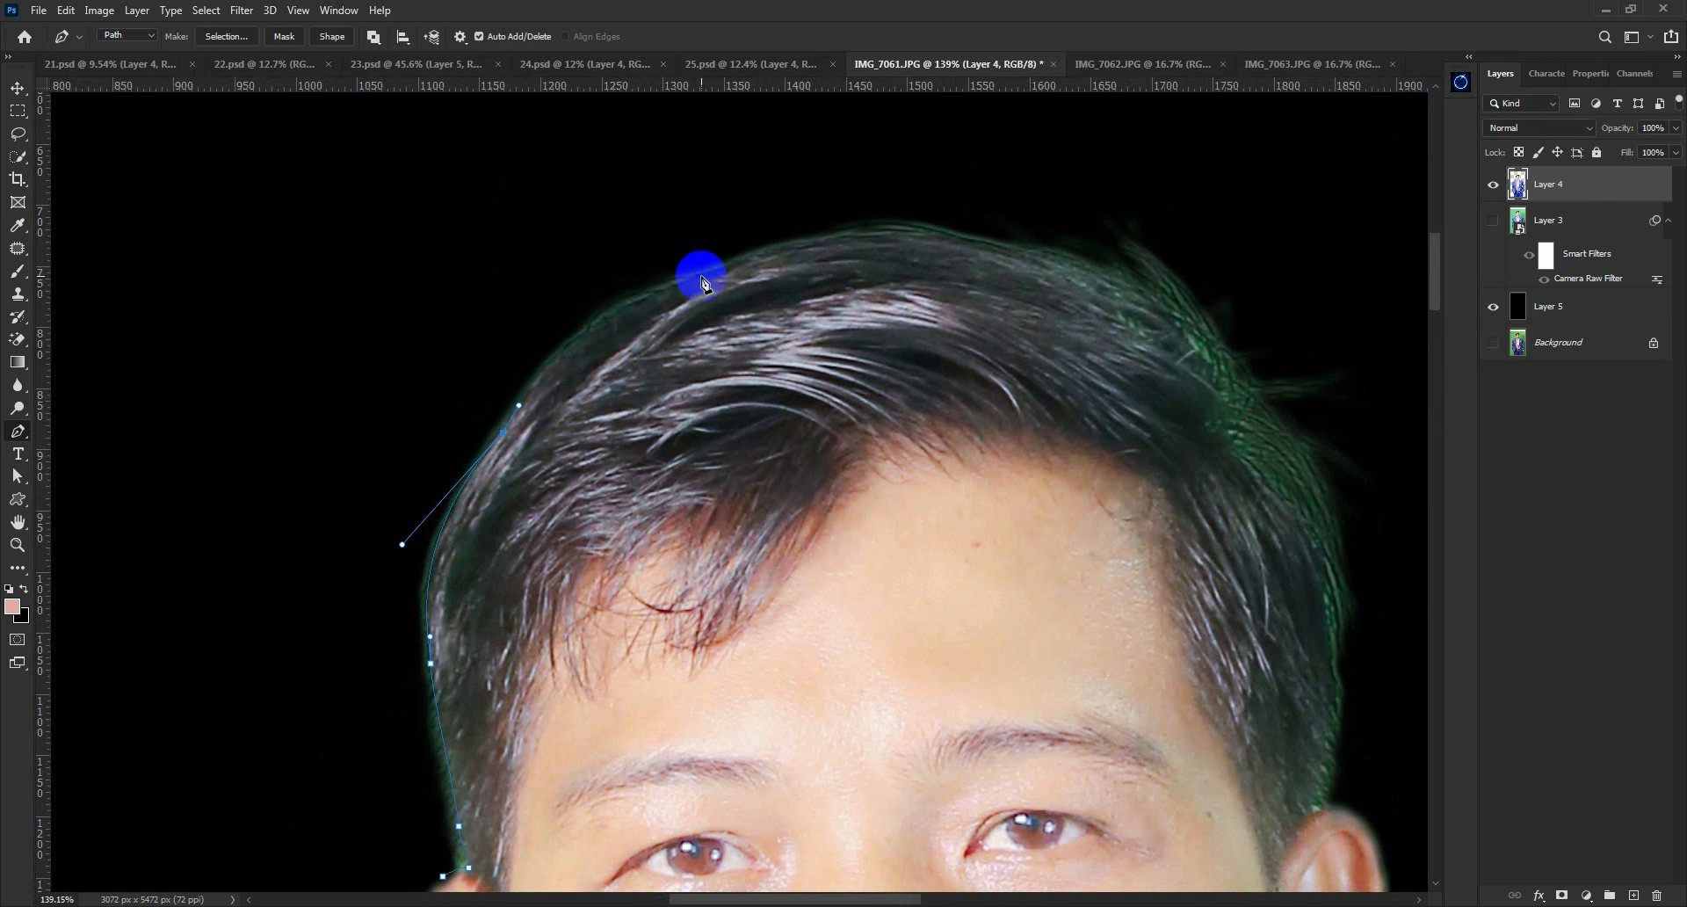
Continue the Pen path over the top of the man's hair and down the other side to his left ear
left_click_drag(703, 278, 738, 262)
left_click_drag(919, 254, 669, 313)
left_click_drag(819, 324, 866, 344)
left_click_drag(869, 347, 695, 235)
left_click_drag(790, 332, 854, 448)
left_click_drag(886, 538, 924, 564)
scroll(909, 684, "up", 3)
left_click(903, 661)
left_click(945, 649)
scroll(1053, 630, "down", 7)
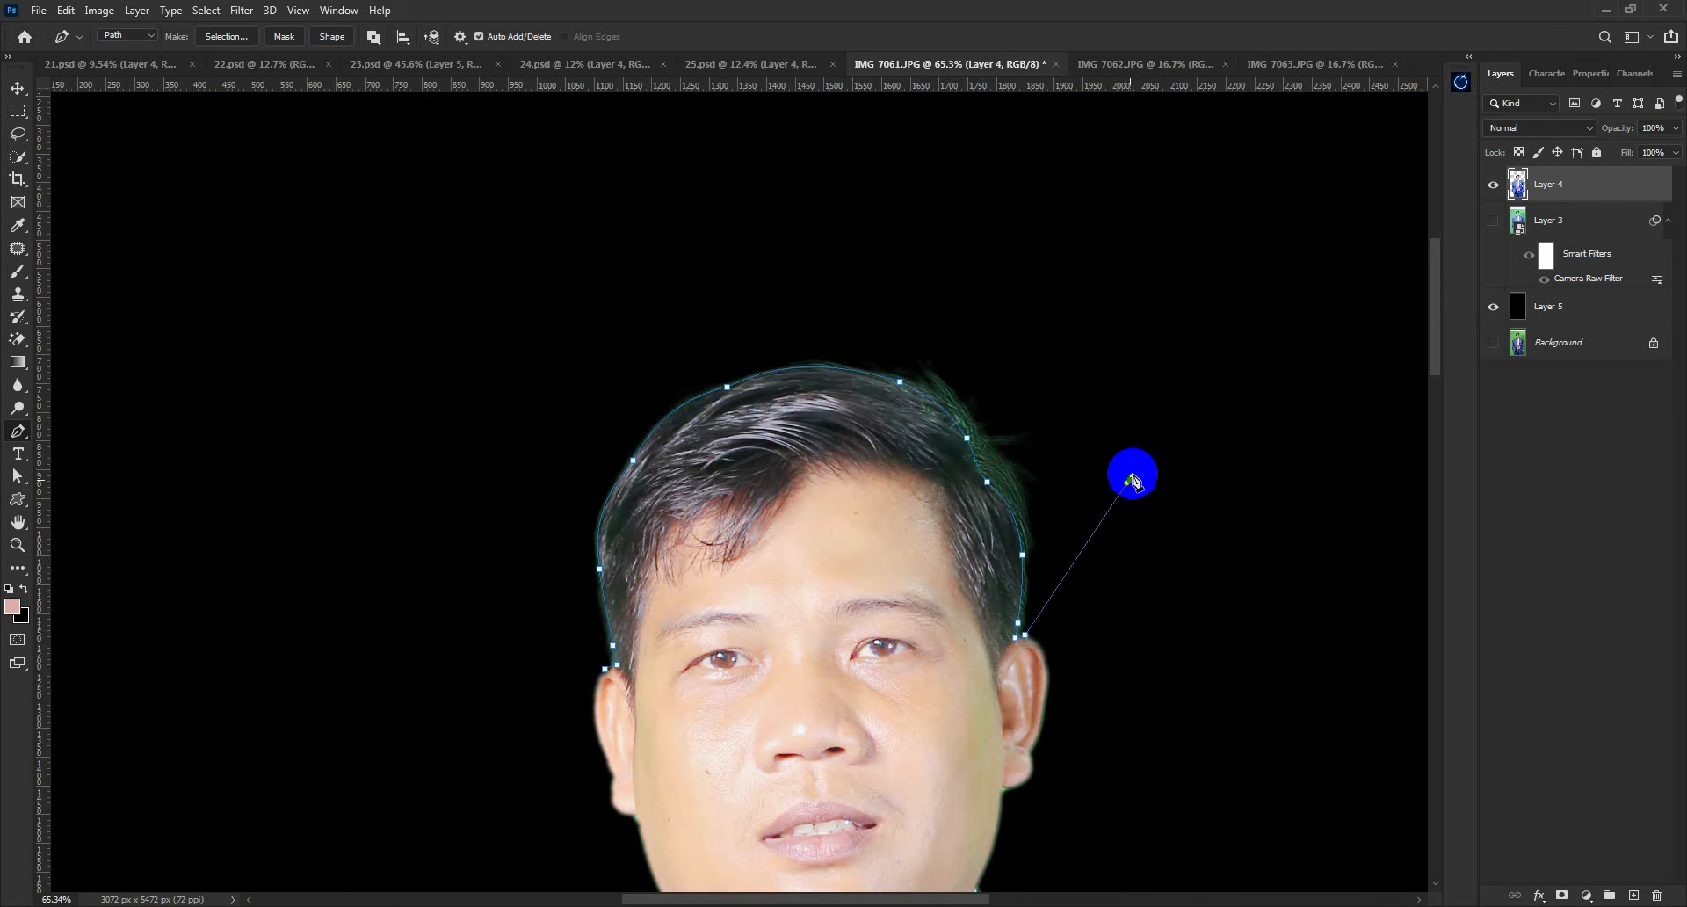
Close the hair path with a wide loop through the black area around the head, back to its starting point
left_click_drag(1130, 480, 1124, 417)
left_click_drag(928, 214, 835, 225)
left_click_drag(434, 396, 446, 497)
left_click(607, 668)
Convert the hair path to a selection feathered by 3 pixels, delete the green fringe and stray hair, and deselect
key("ctrl+Return")
key("shift+F6")
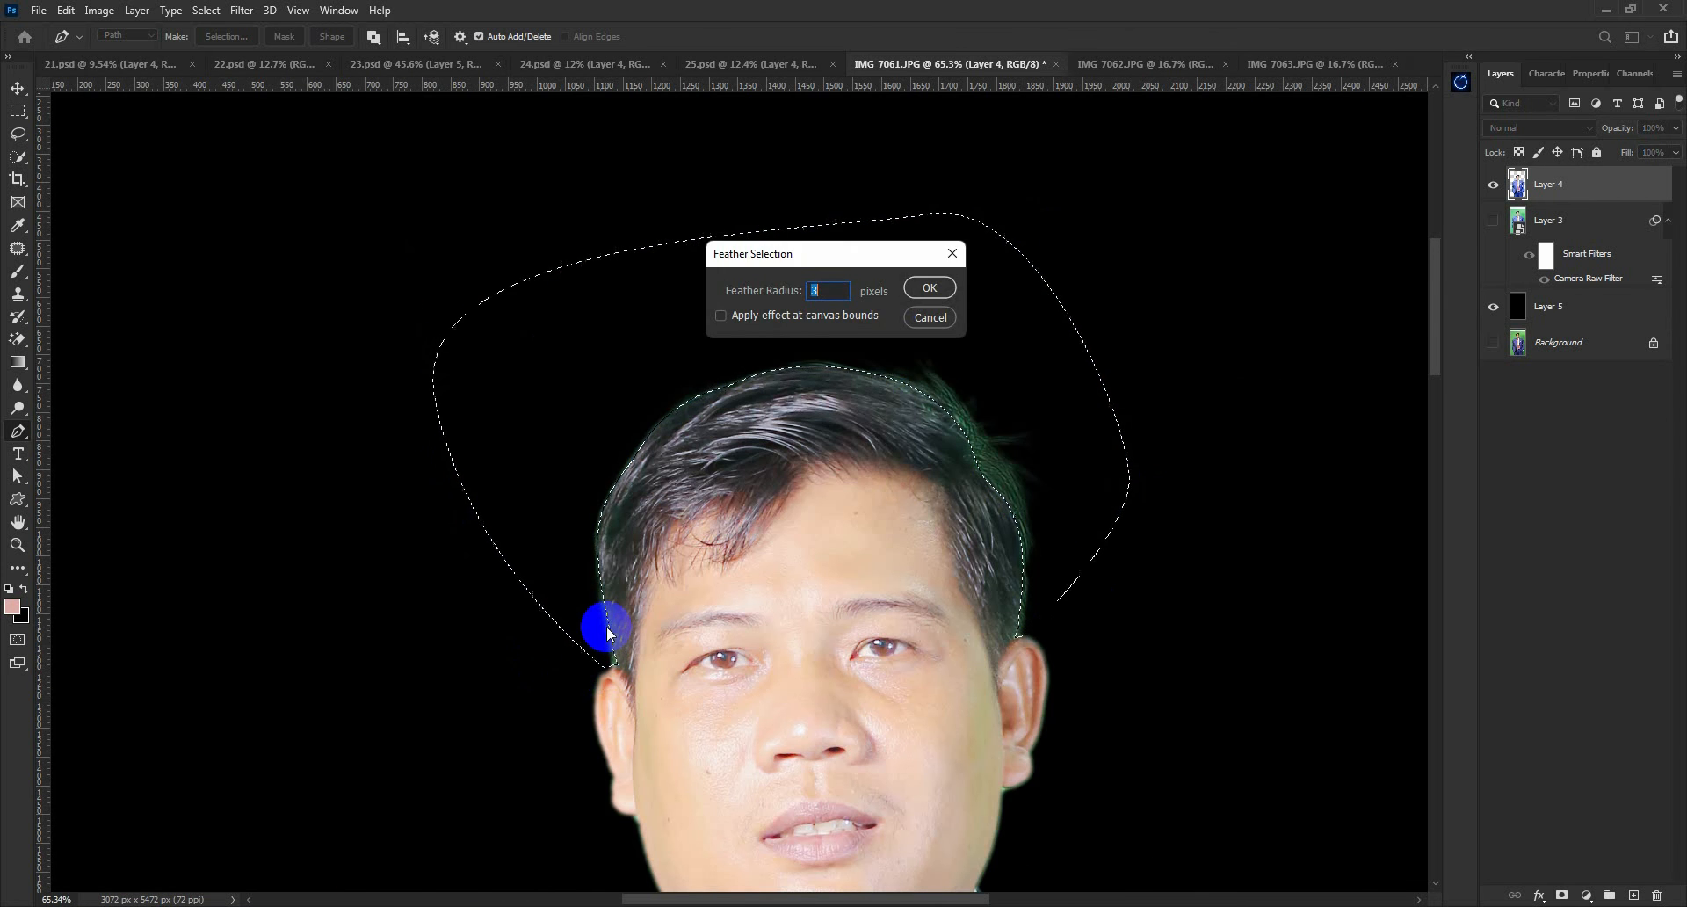
key("Return")
scroll(595, 619, "down", 5)
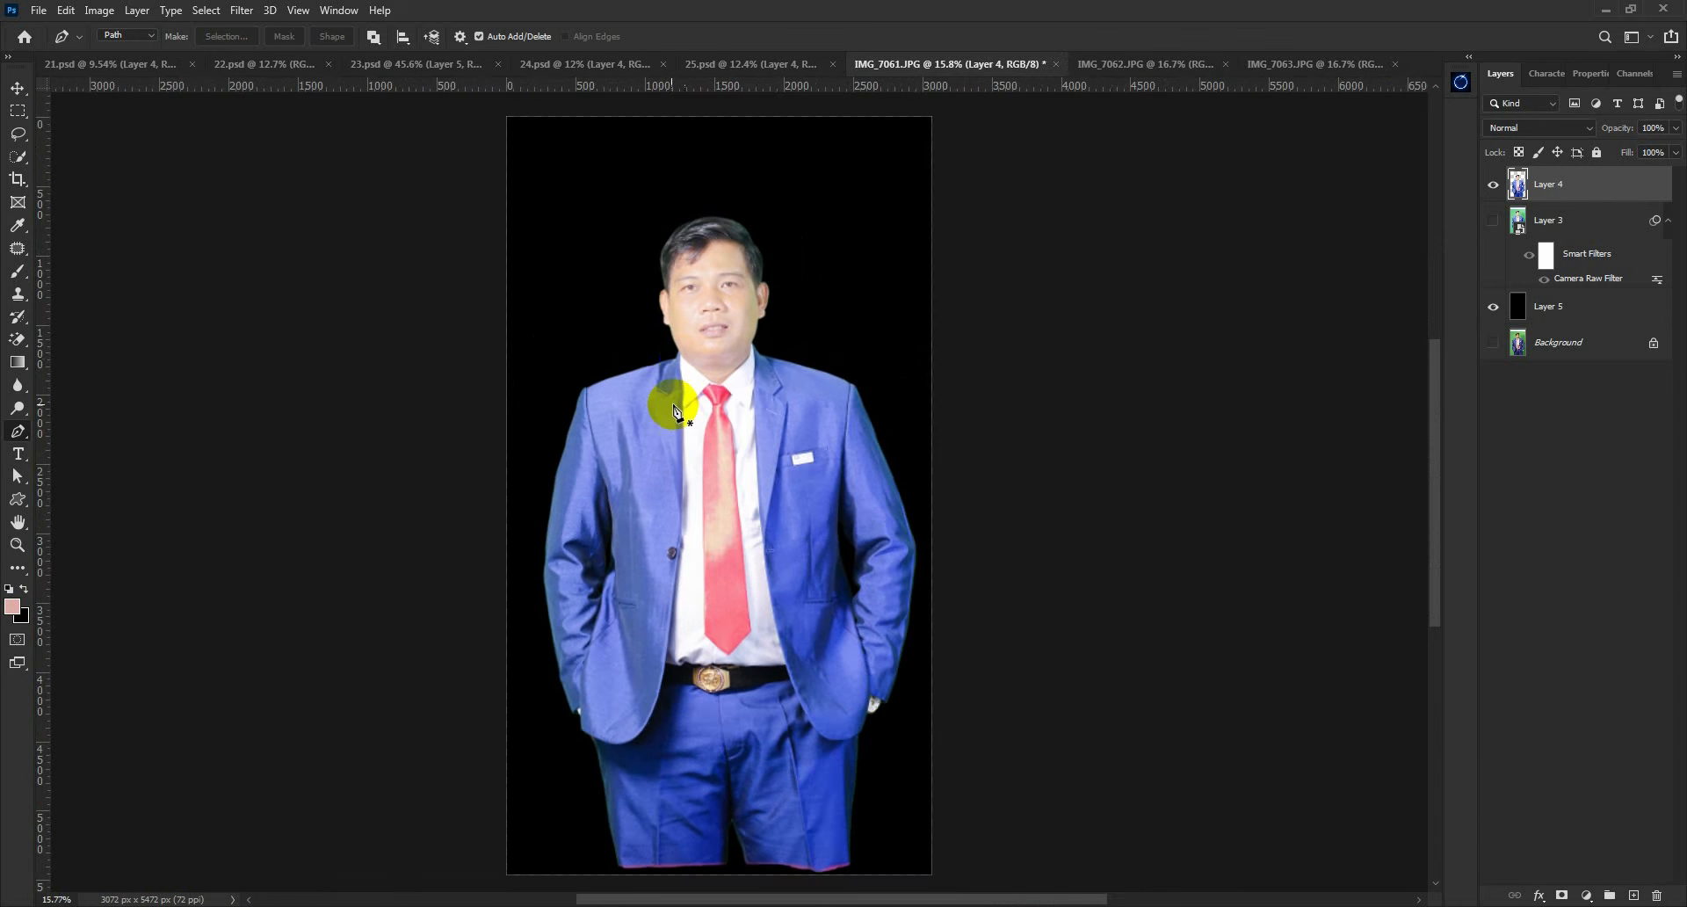
Move the cut-out man straight down about 121 px so the ragged trouser edge falls below the canvas, and deselect the layer
key("v")
left_click_drag(725, 337, 726, 355)
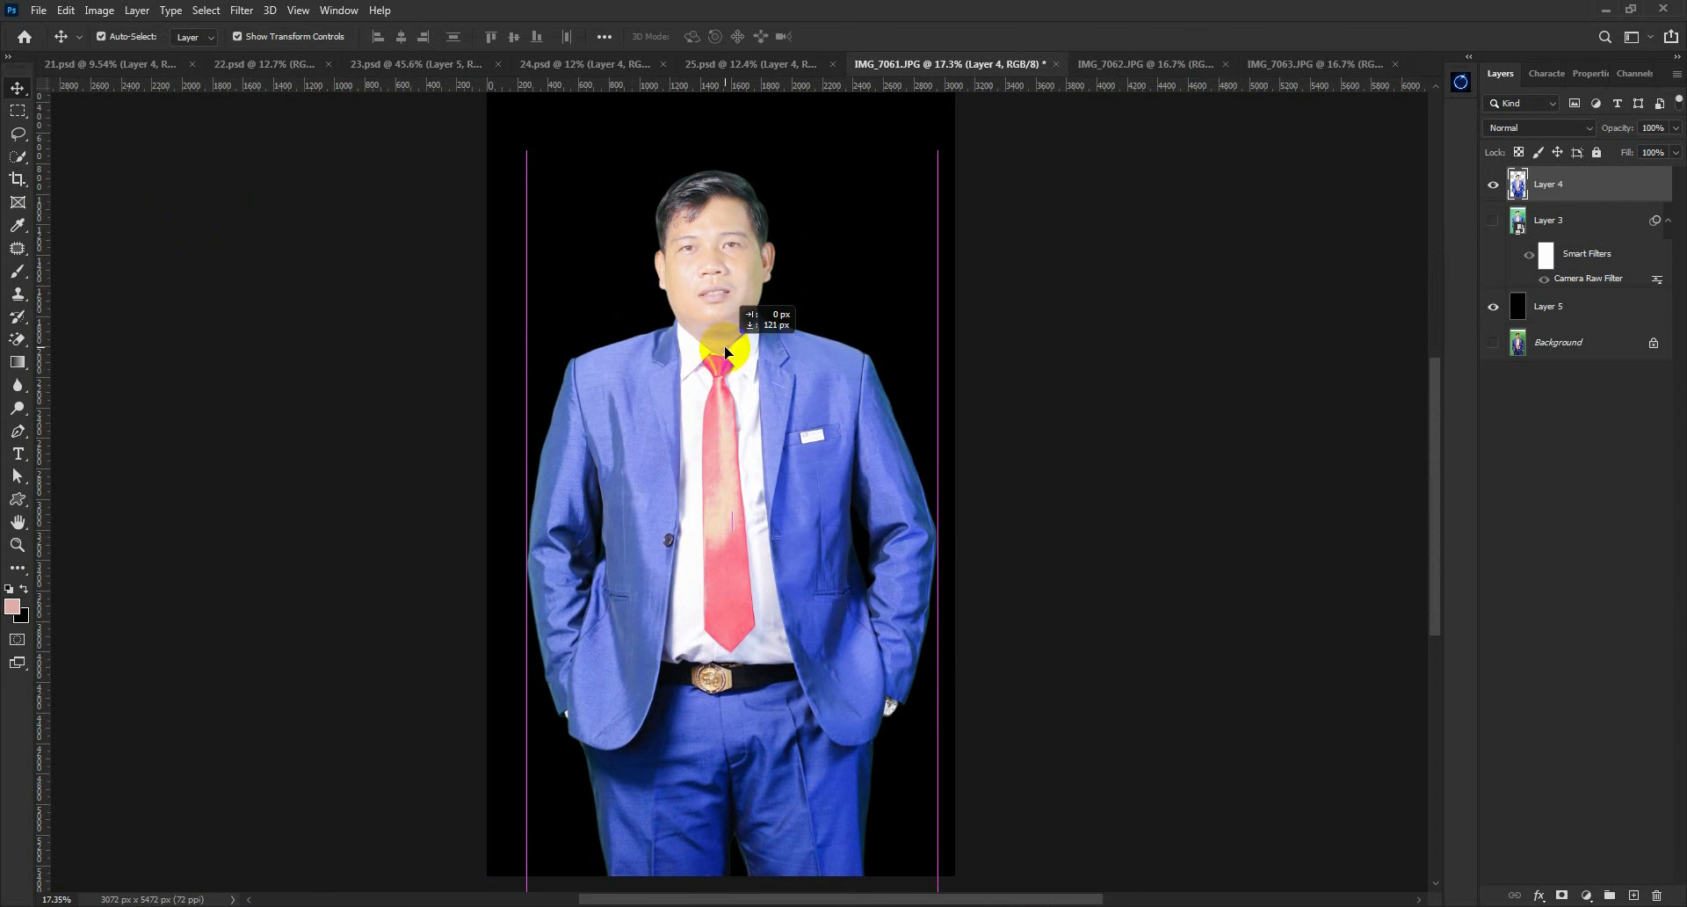
left_click(1000, 378)
scroll(716, 351, "up", 1)
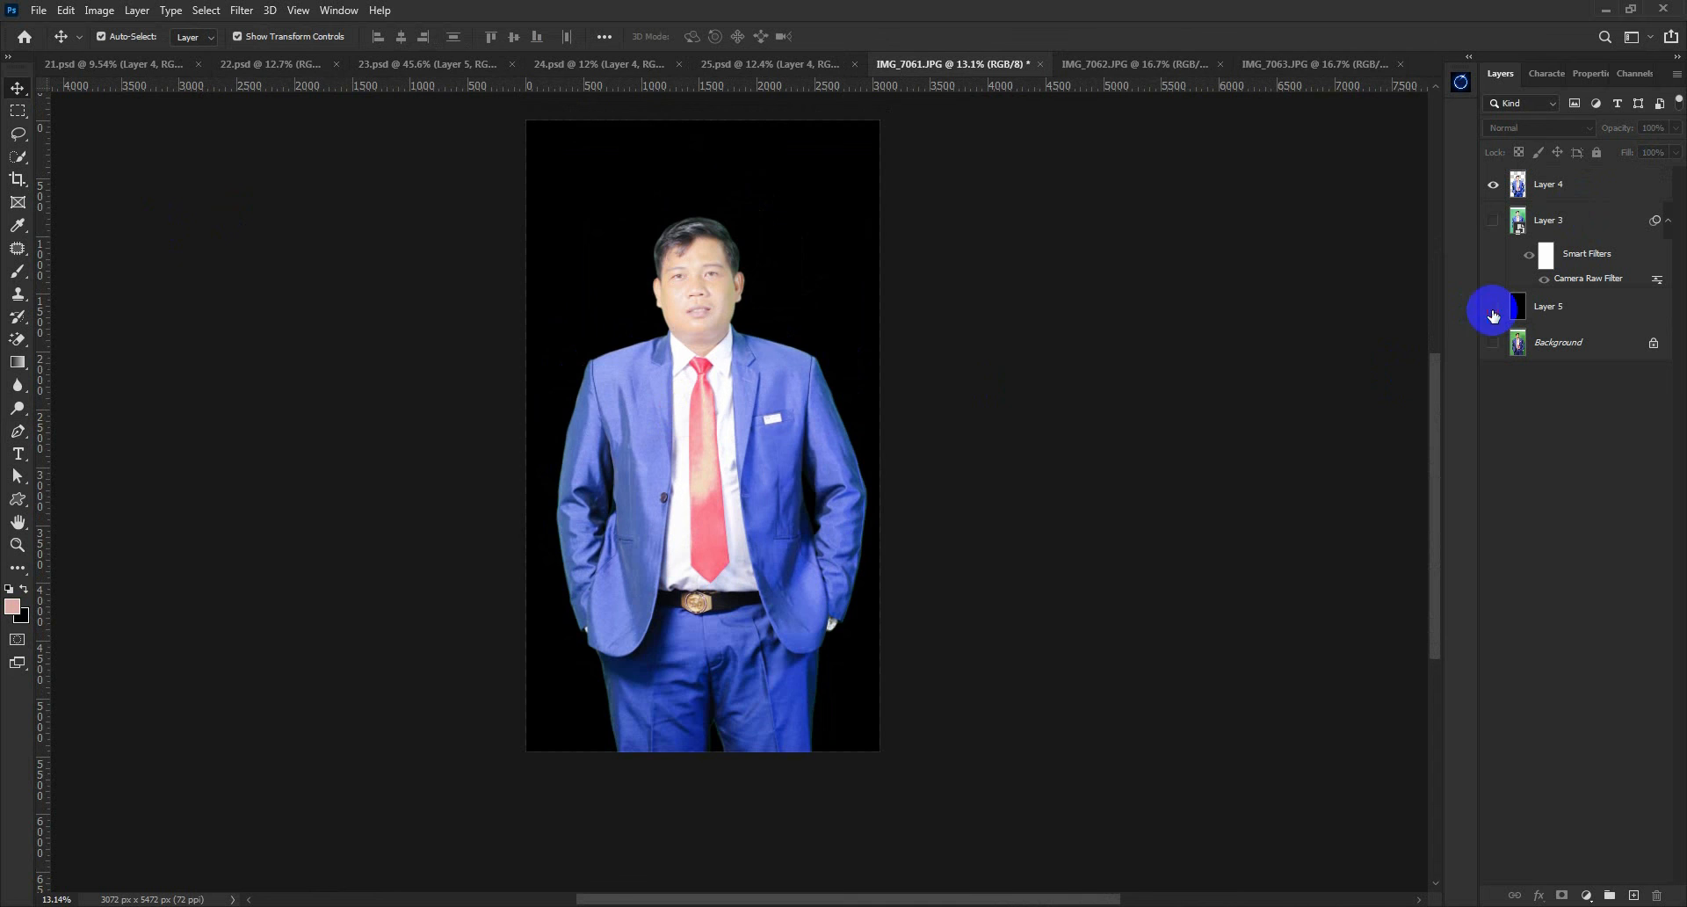
Apply the Camera Raw Filter to Layer 4 with temperature -11, contrast +9 and highlights about -6
left_click(1573, 183)
left_click(242, 10)
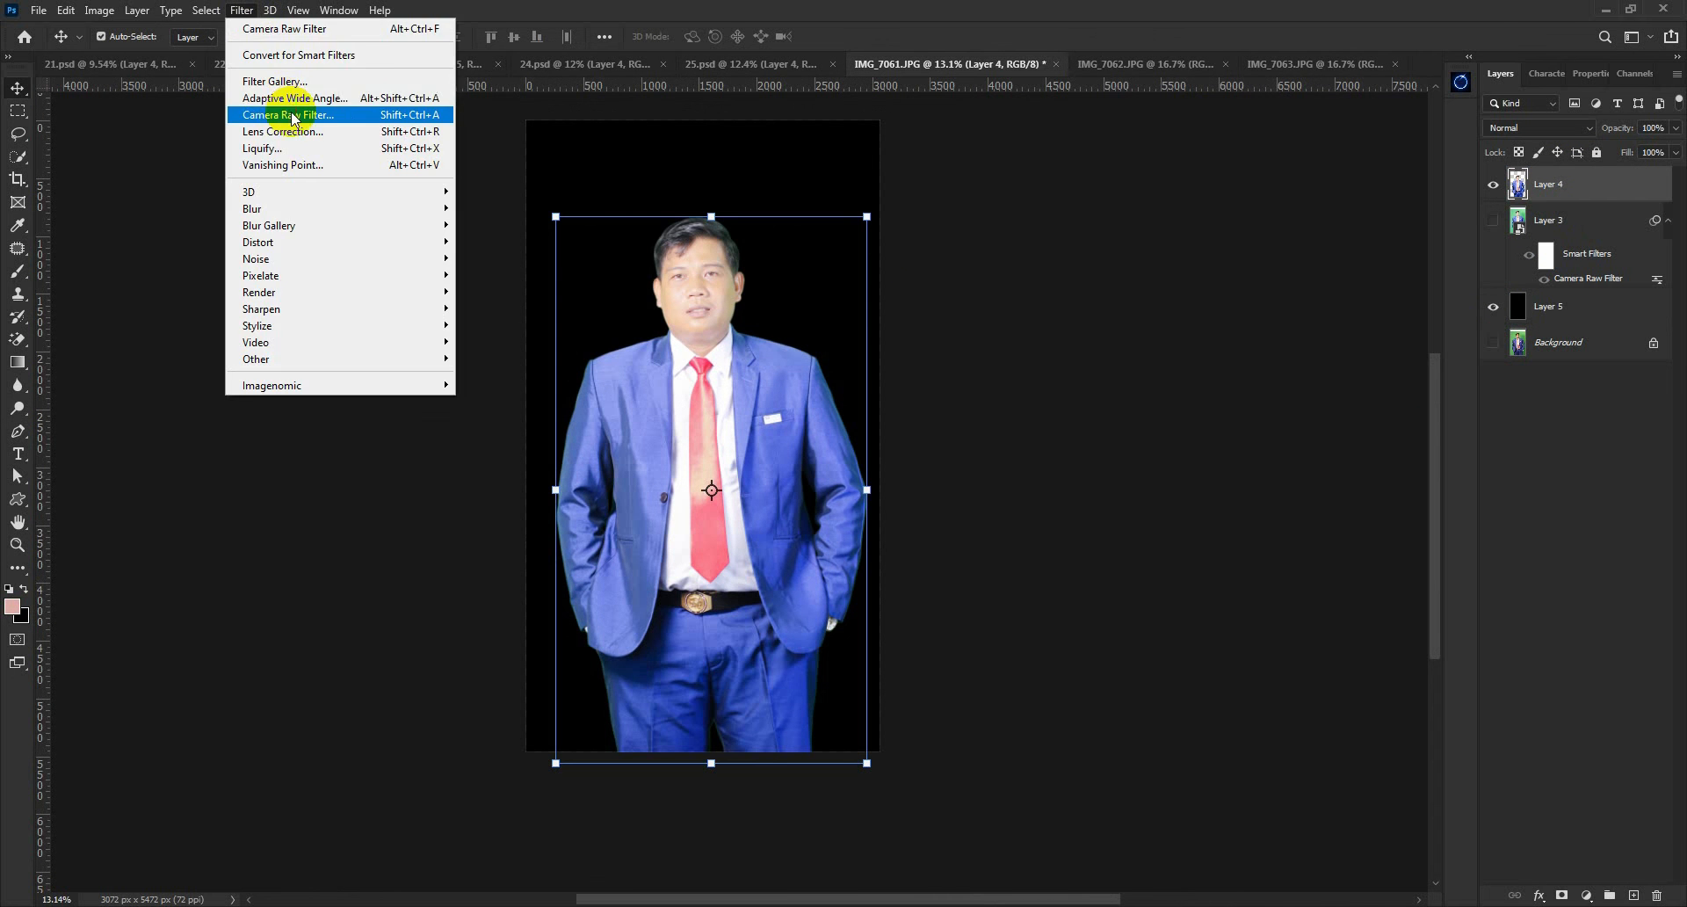
left_click(293, 117)
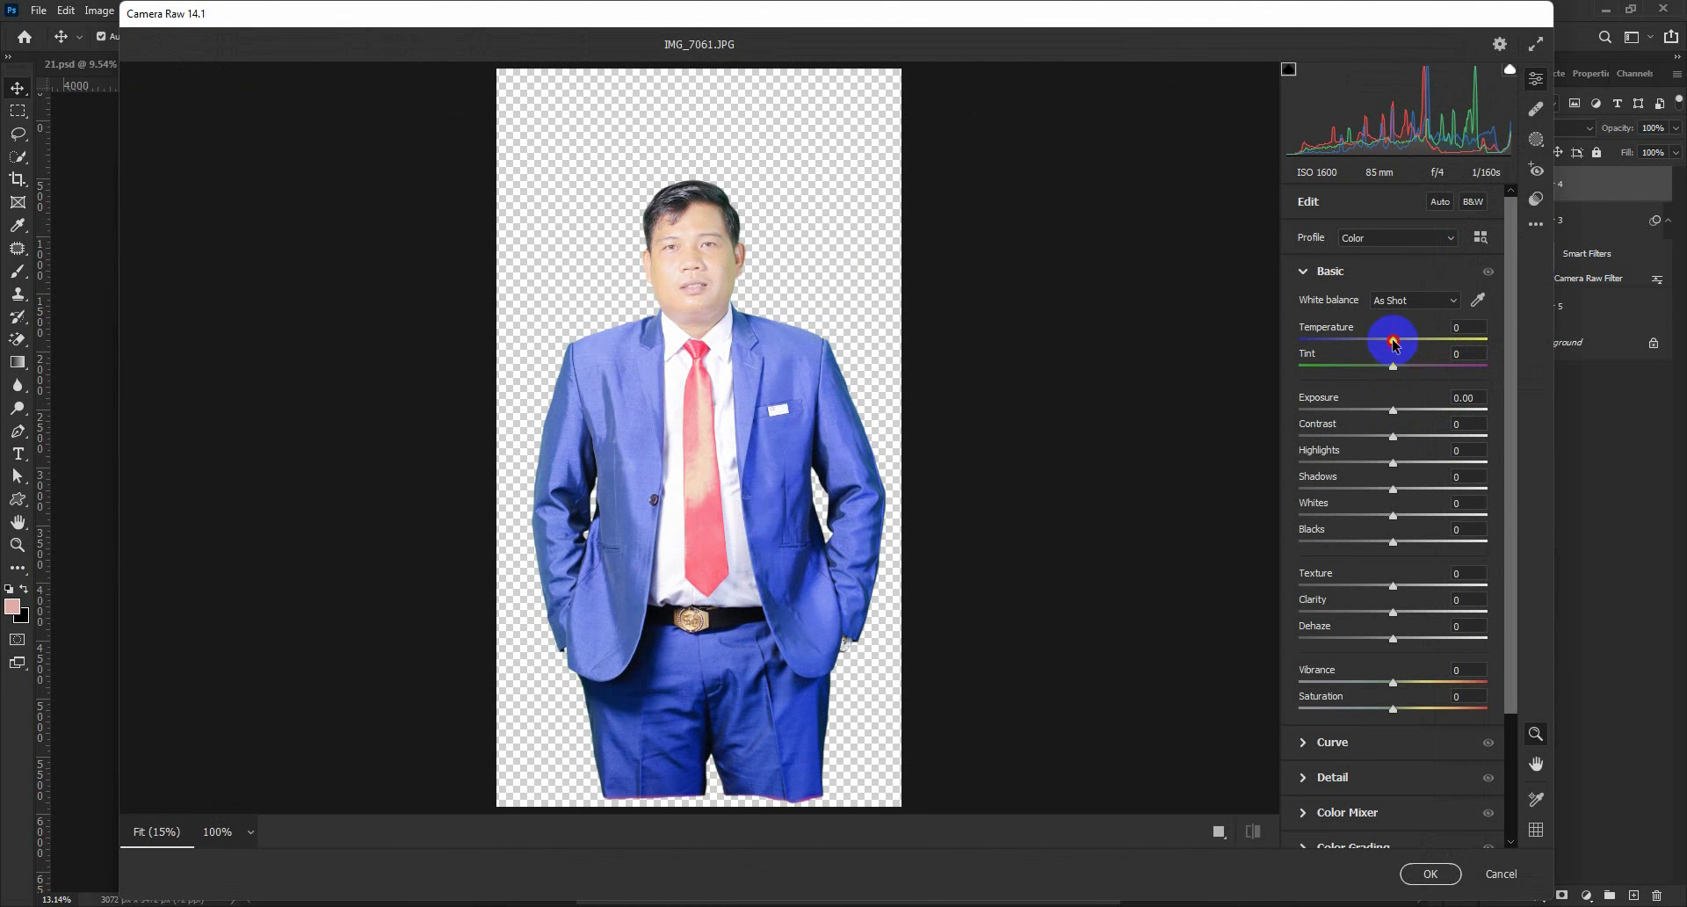
left_click_drag(1396, 344, 1384, 344)
left_click_drag(1393, 437, 1401, 436)
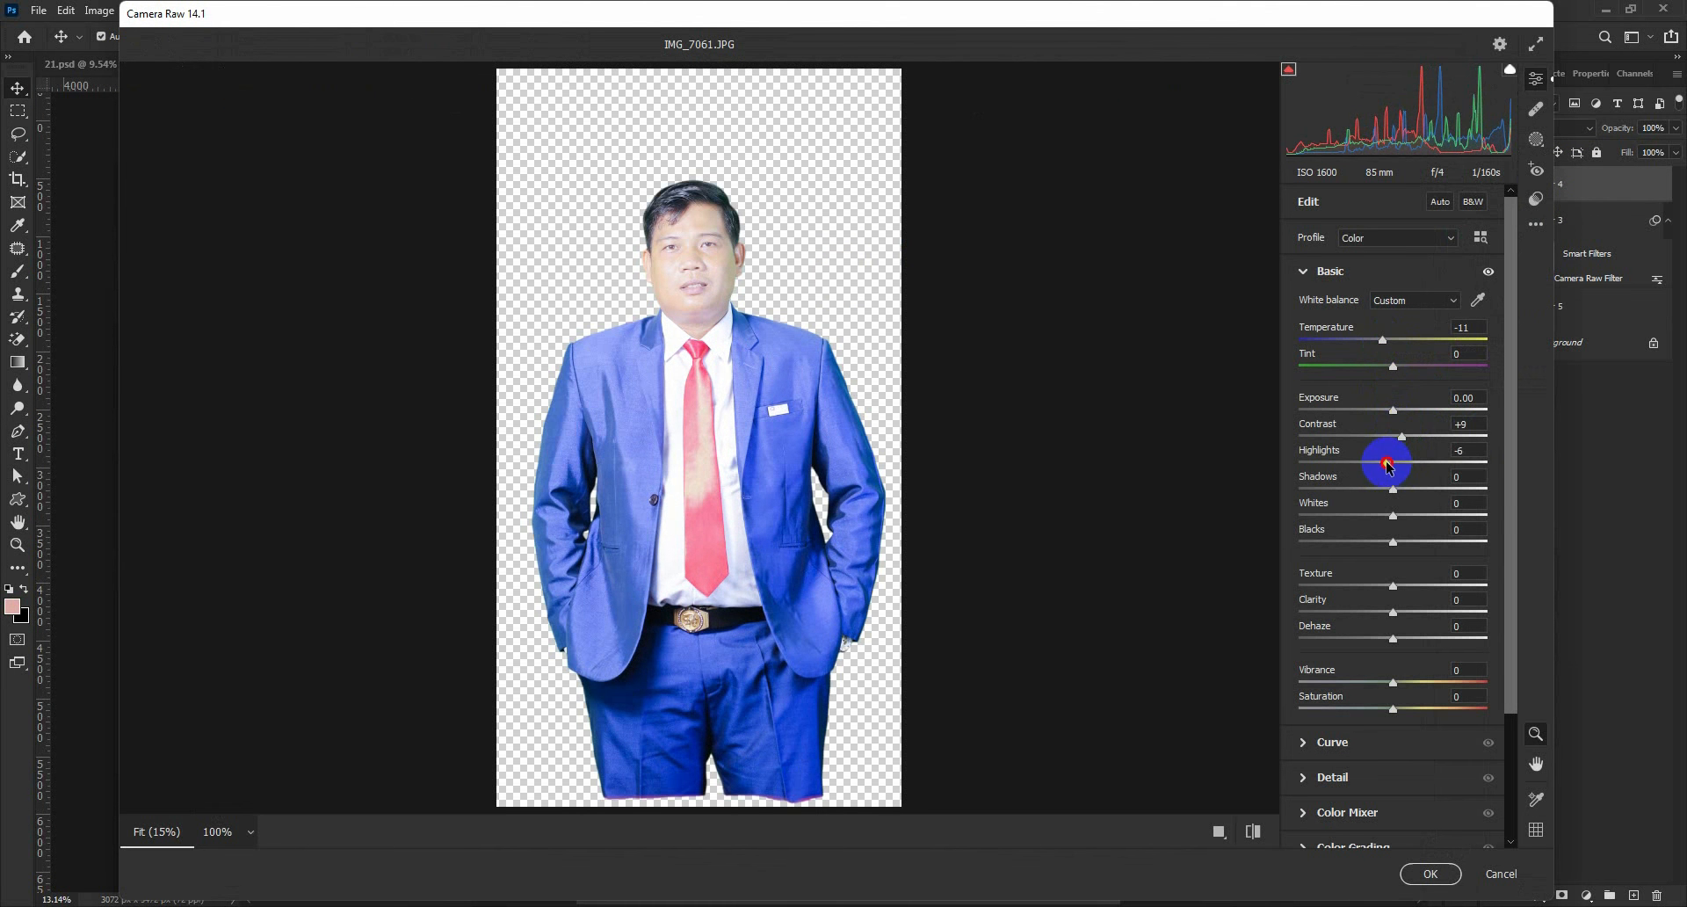
left_click(1429, 873)
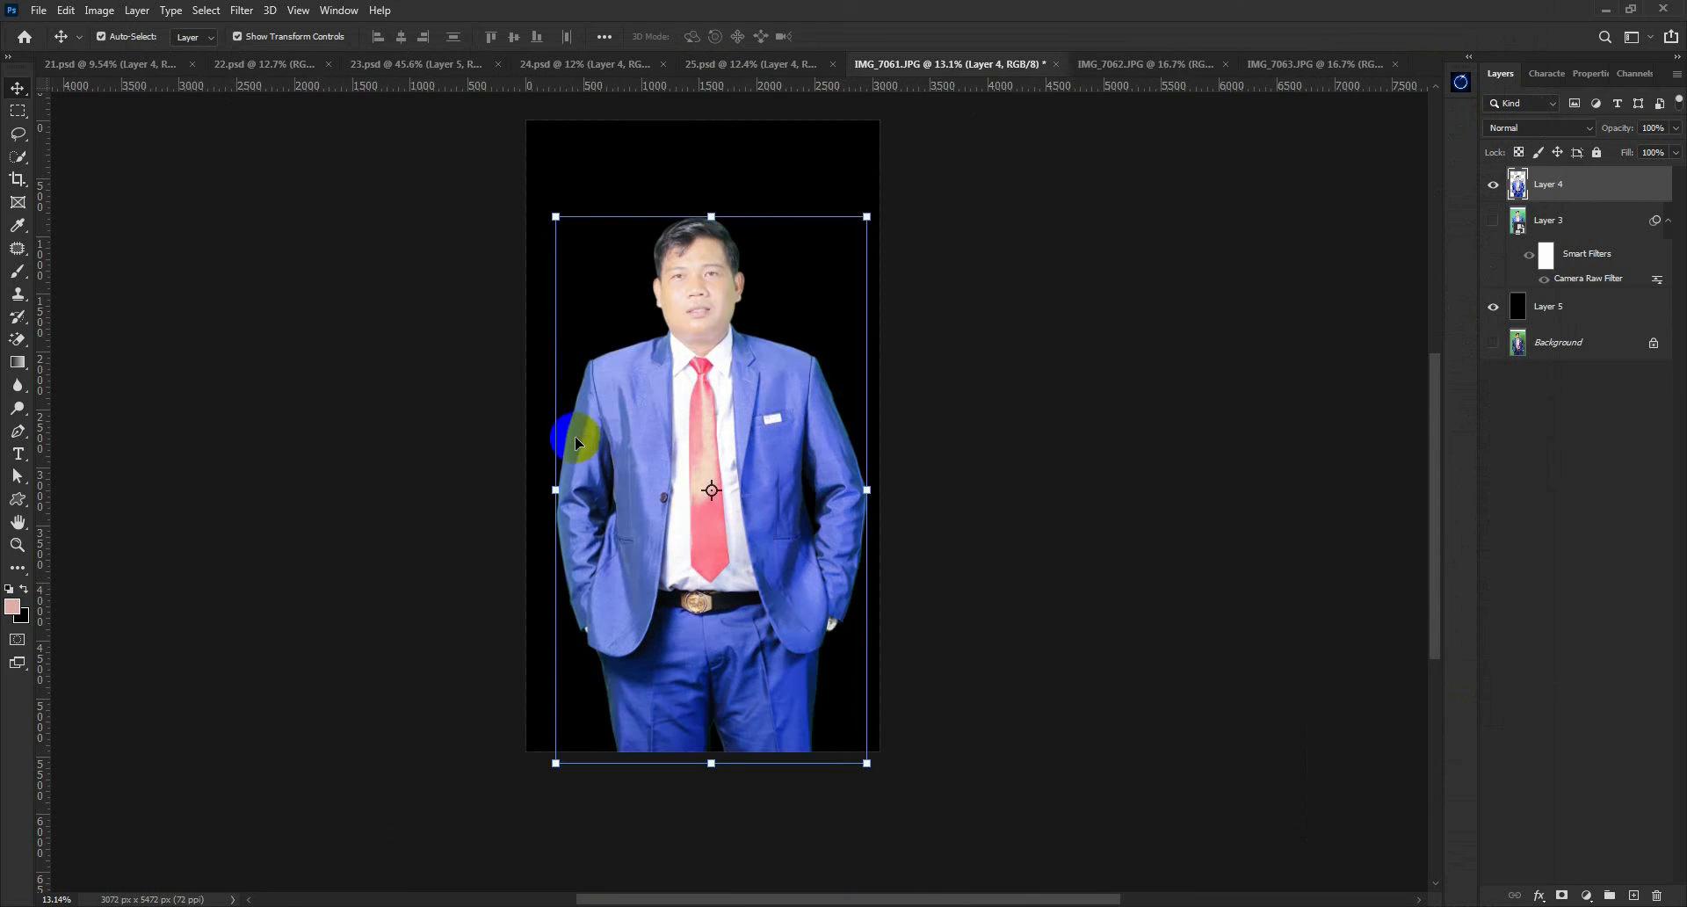
Hide the black Layer 5 so the cut-out man stands on a transparent background, and check his edges
scroll(551, 331, "up", 7)
scroll(470, 272, "down", 7)
left_click(1493, 307)
scroll(884, 275, "down", 1)
left_click(281, 286)
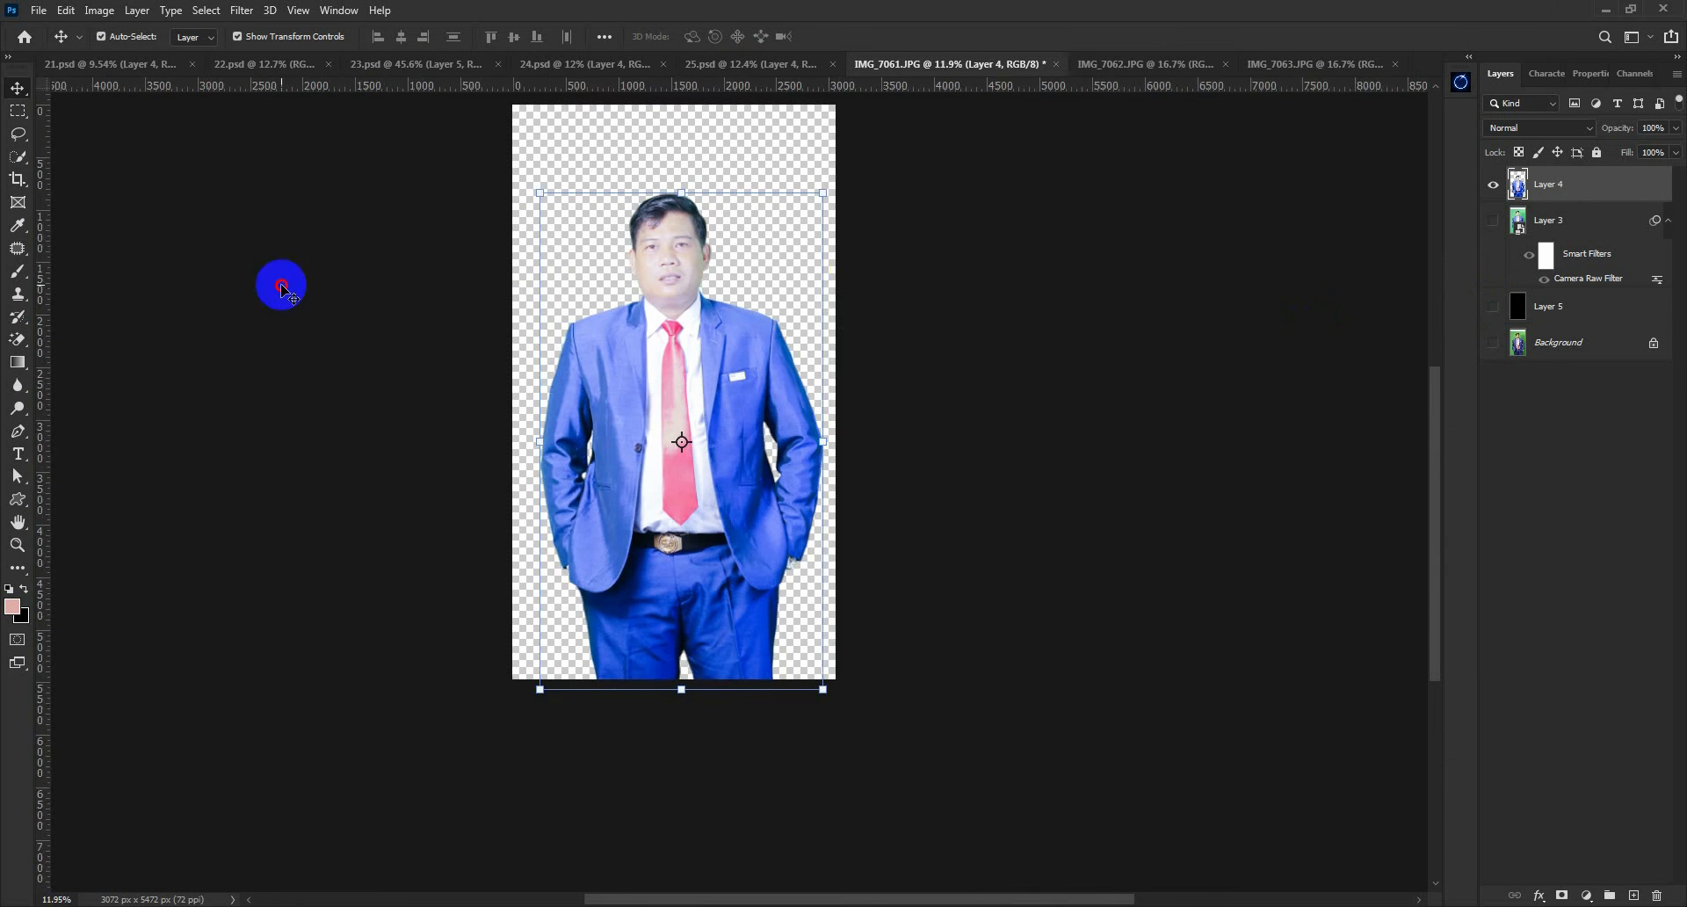
scroll(573, 328, "up", 2)
scroll(573, 327, "down", 1)
Compare the retouched cut-out with the original photo by toggling the visibility of the Background and Layer 4
left_click(1493, 342)
left_click(1493, 186)
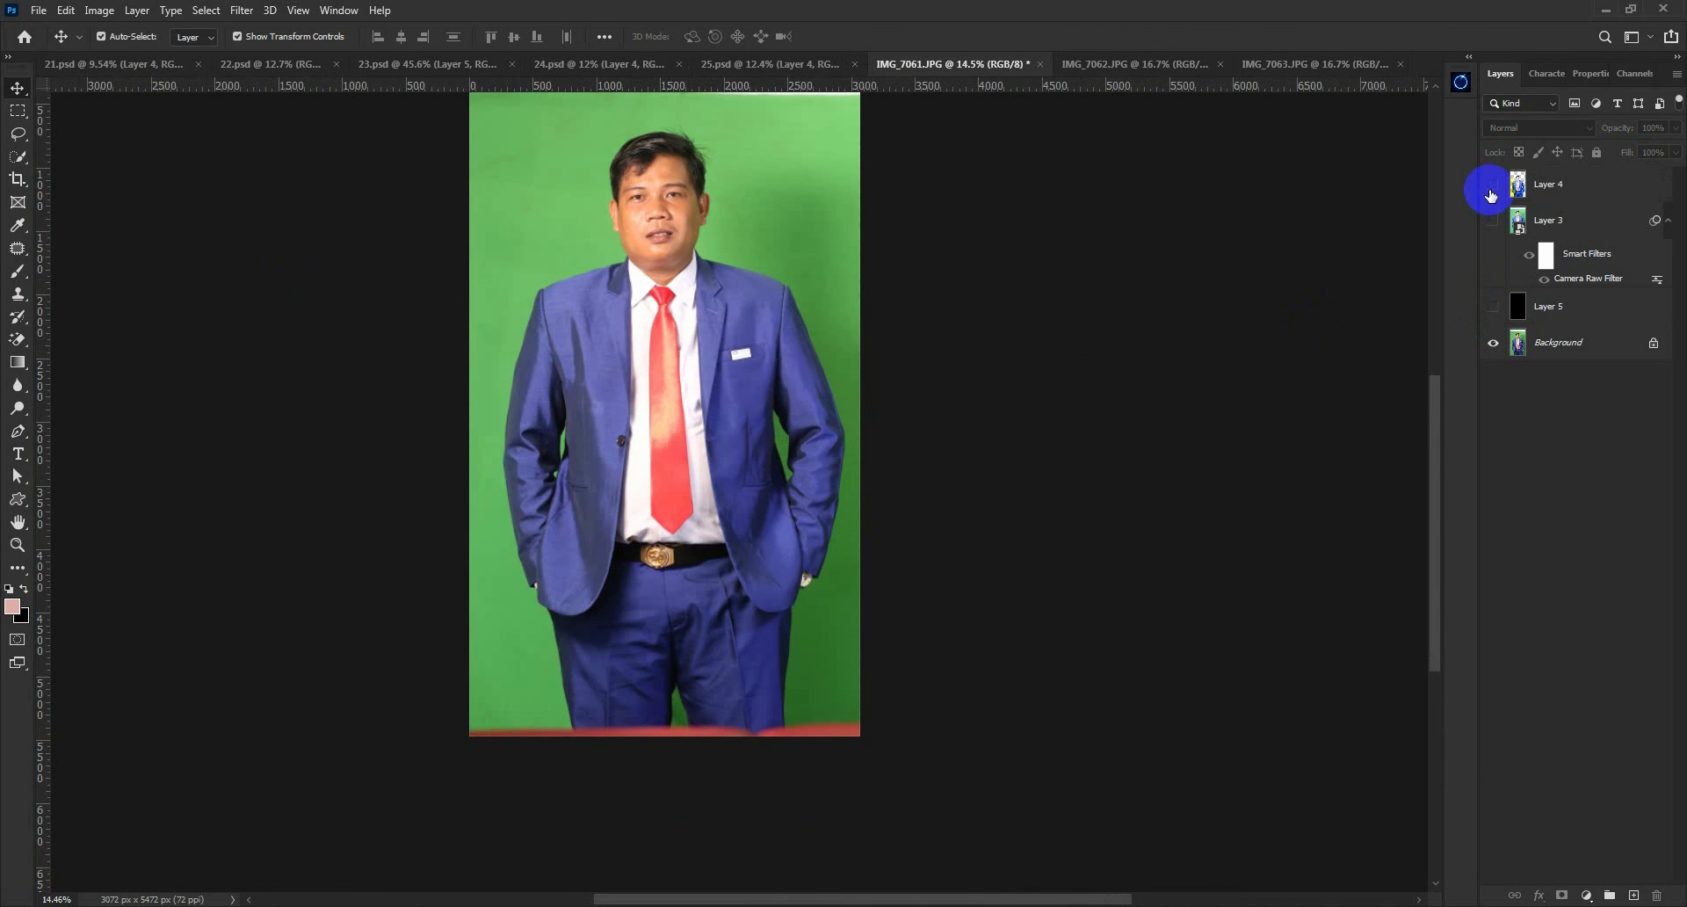
left_click(1493, 342)
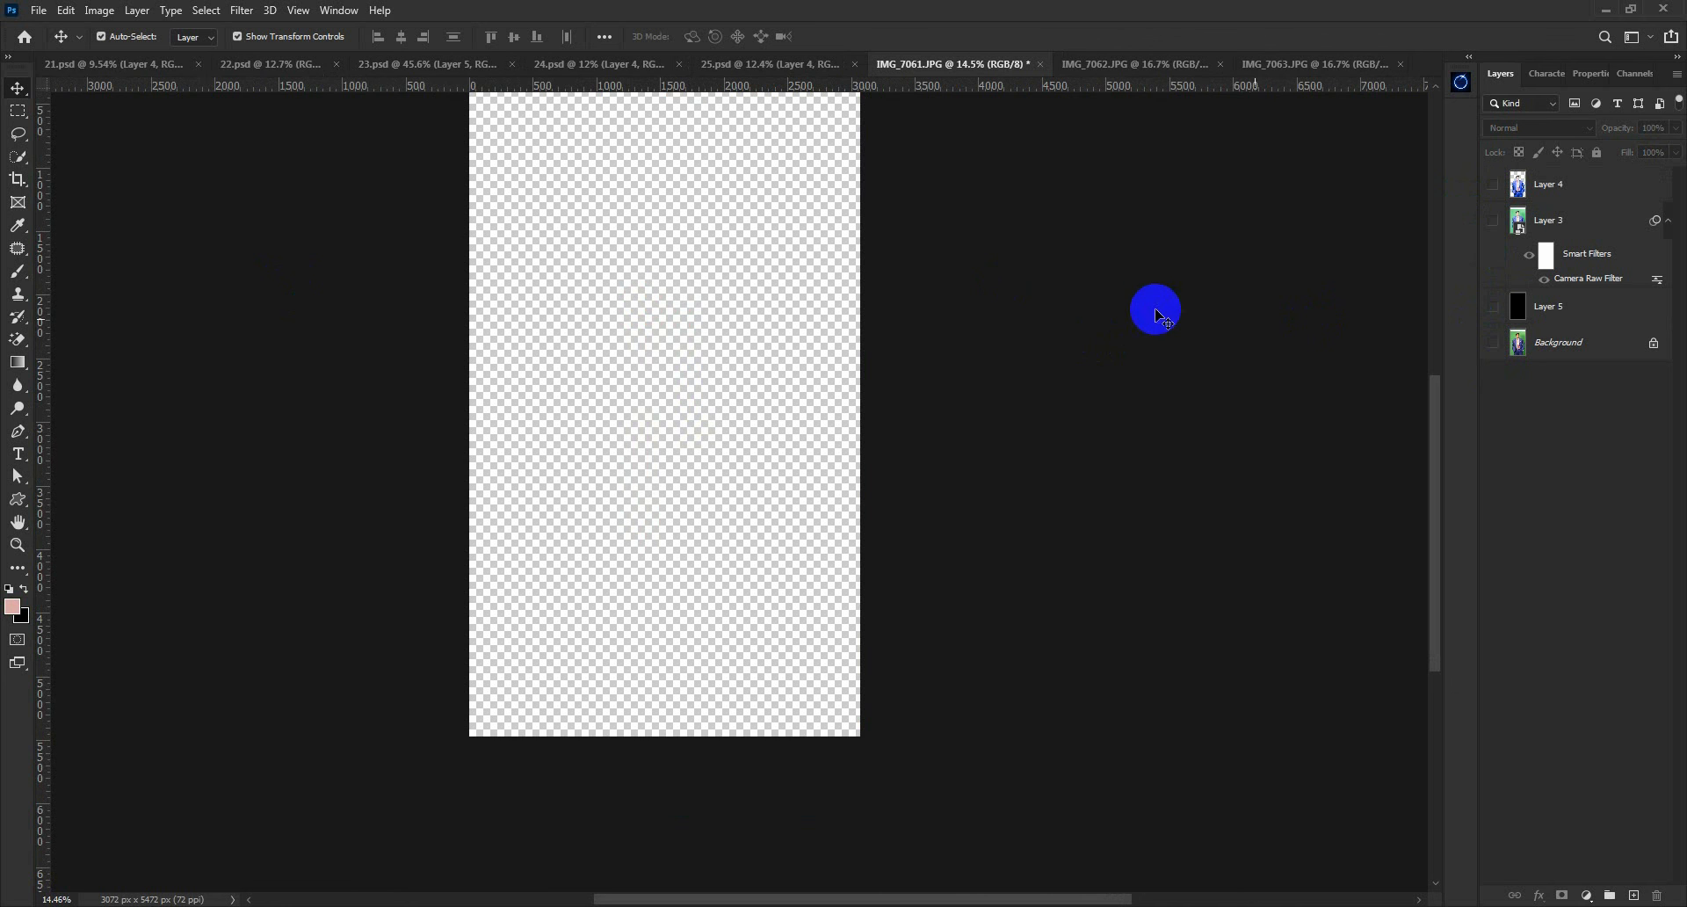
left_click(1495, 186)
Convert Layer 4 to a smart object and scale it proportionally to about 107.89% from its lower corner
scroll(677, 248, "down", 3)
right_click(1536, 184)
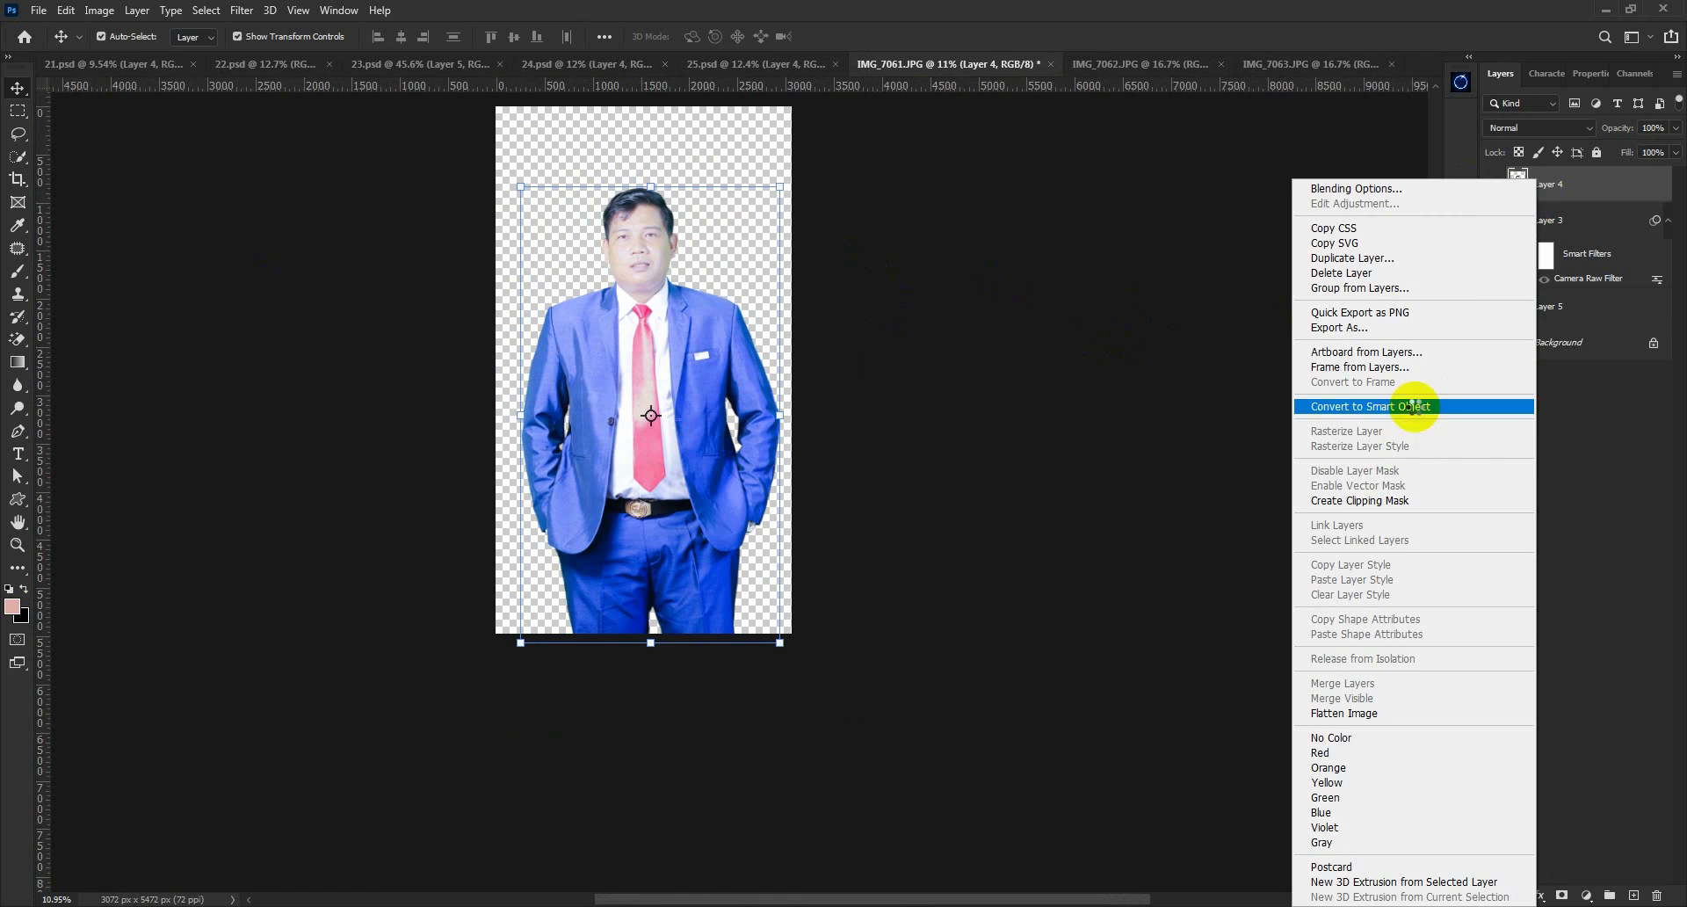
left_click(1415, 406)
left_click_drag(520, 186, 500, 152)
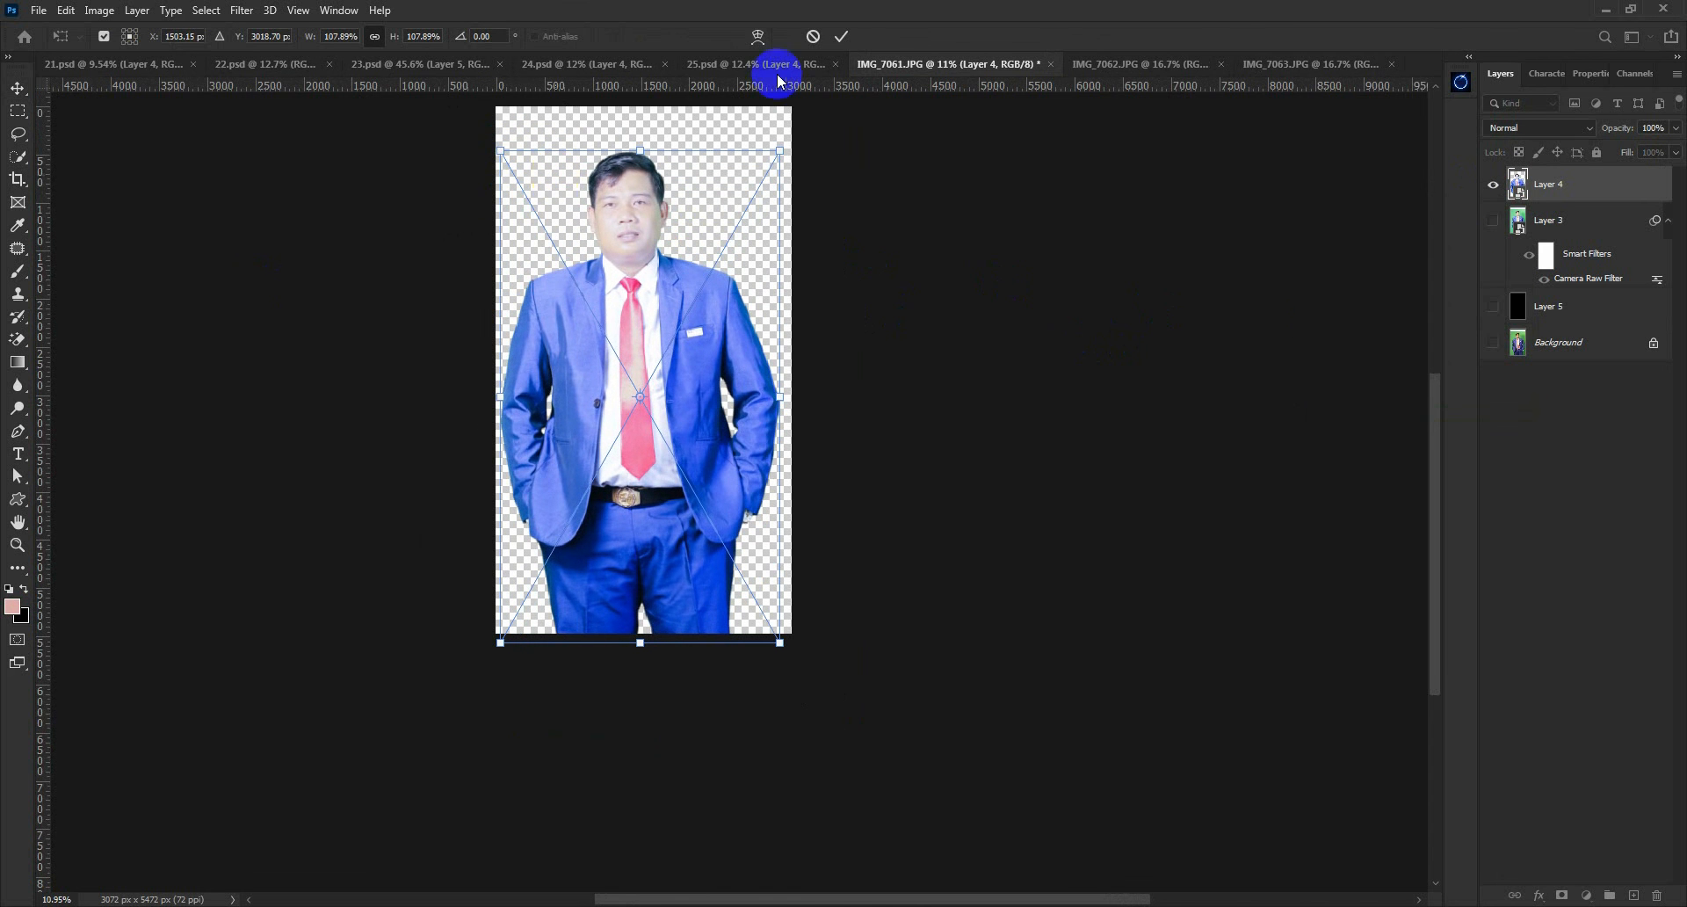
key("Return")
left_click(943, 336)
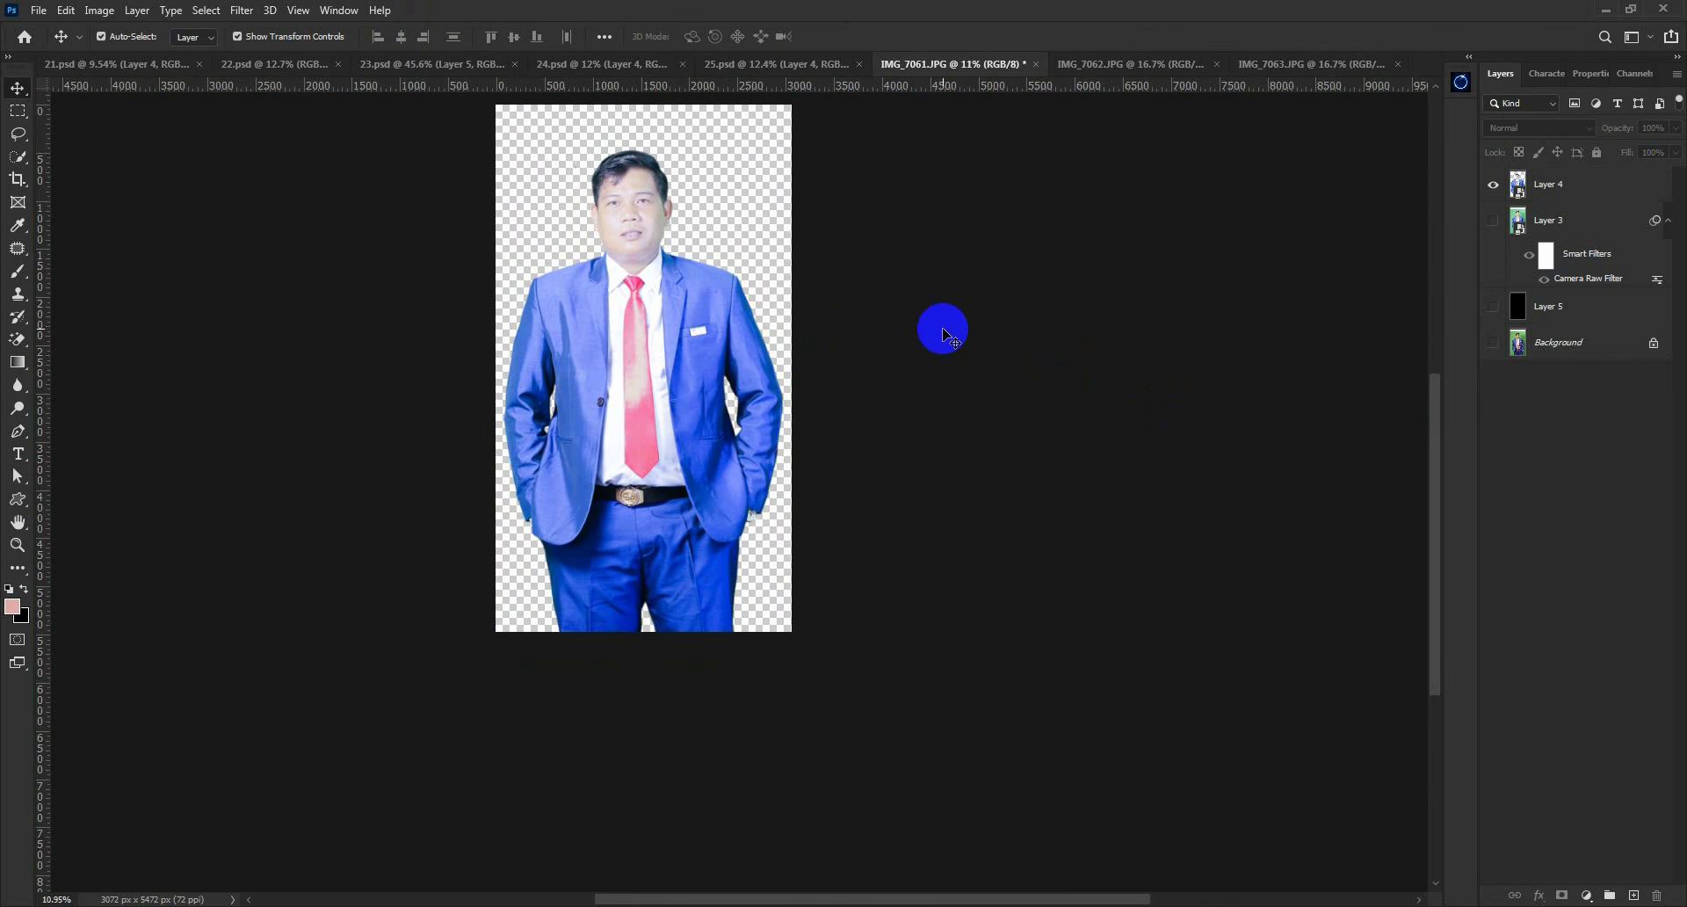
Save the document as the Photoshop file 26 in the Toch TSN folder, with Maximize Compatibility on
key("ctrl+shift+s")
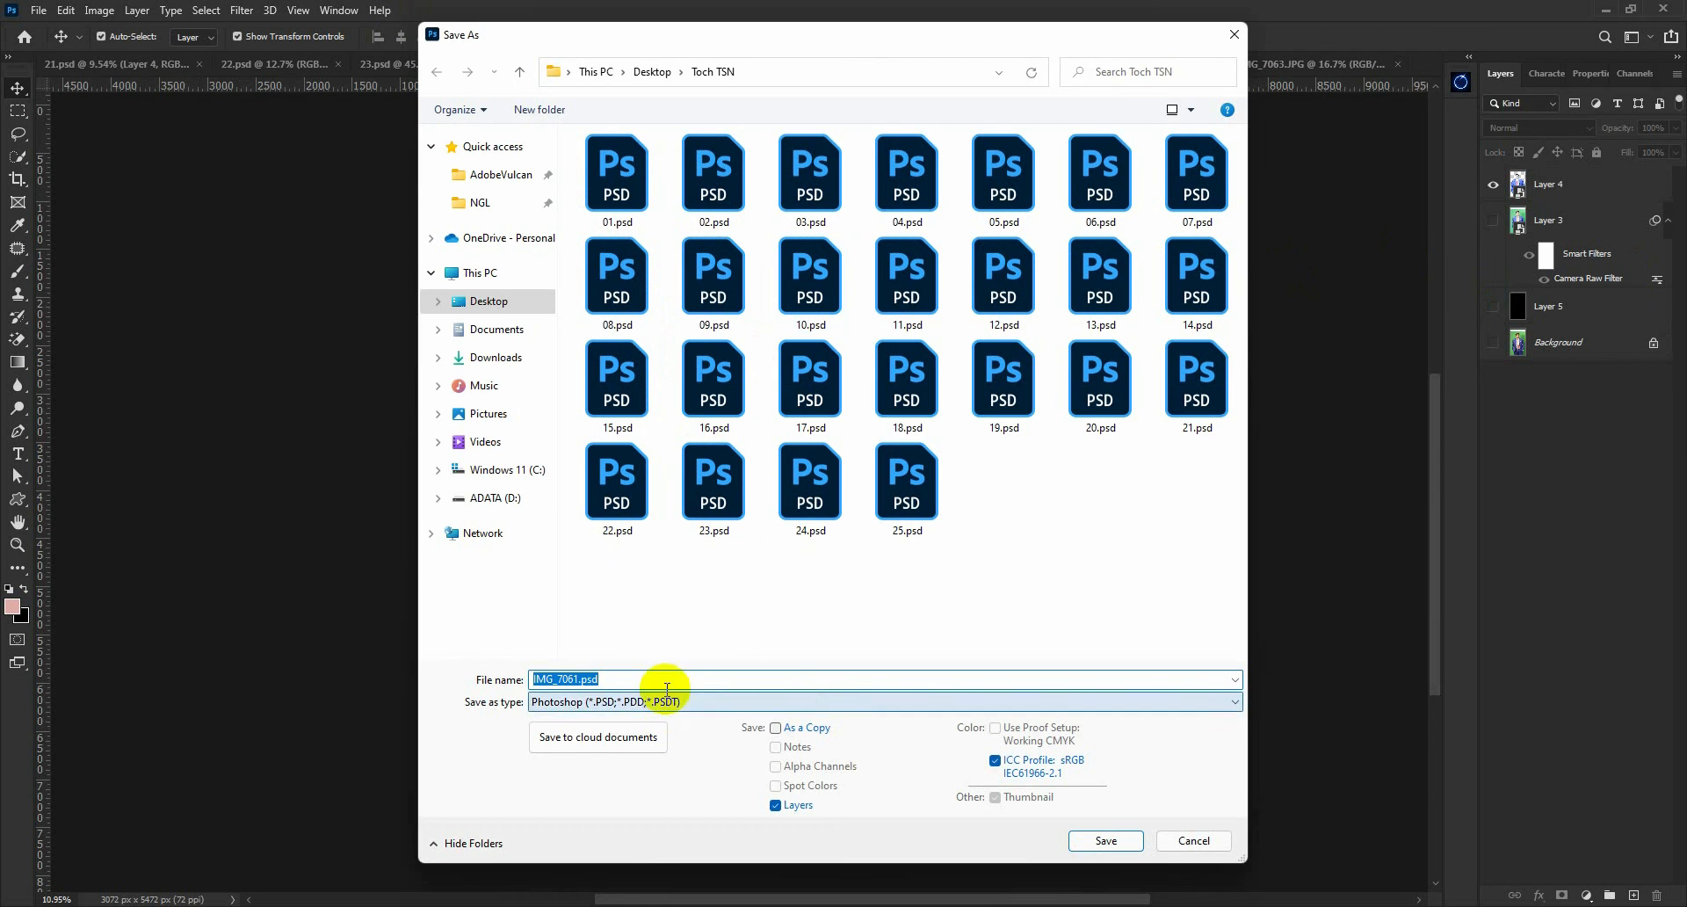
type("26")
key("Return")
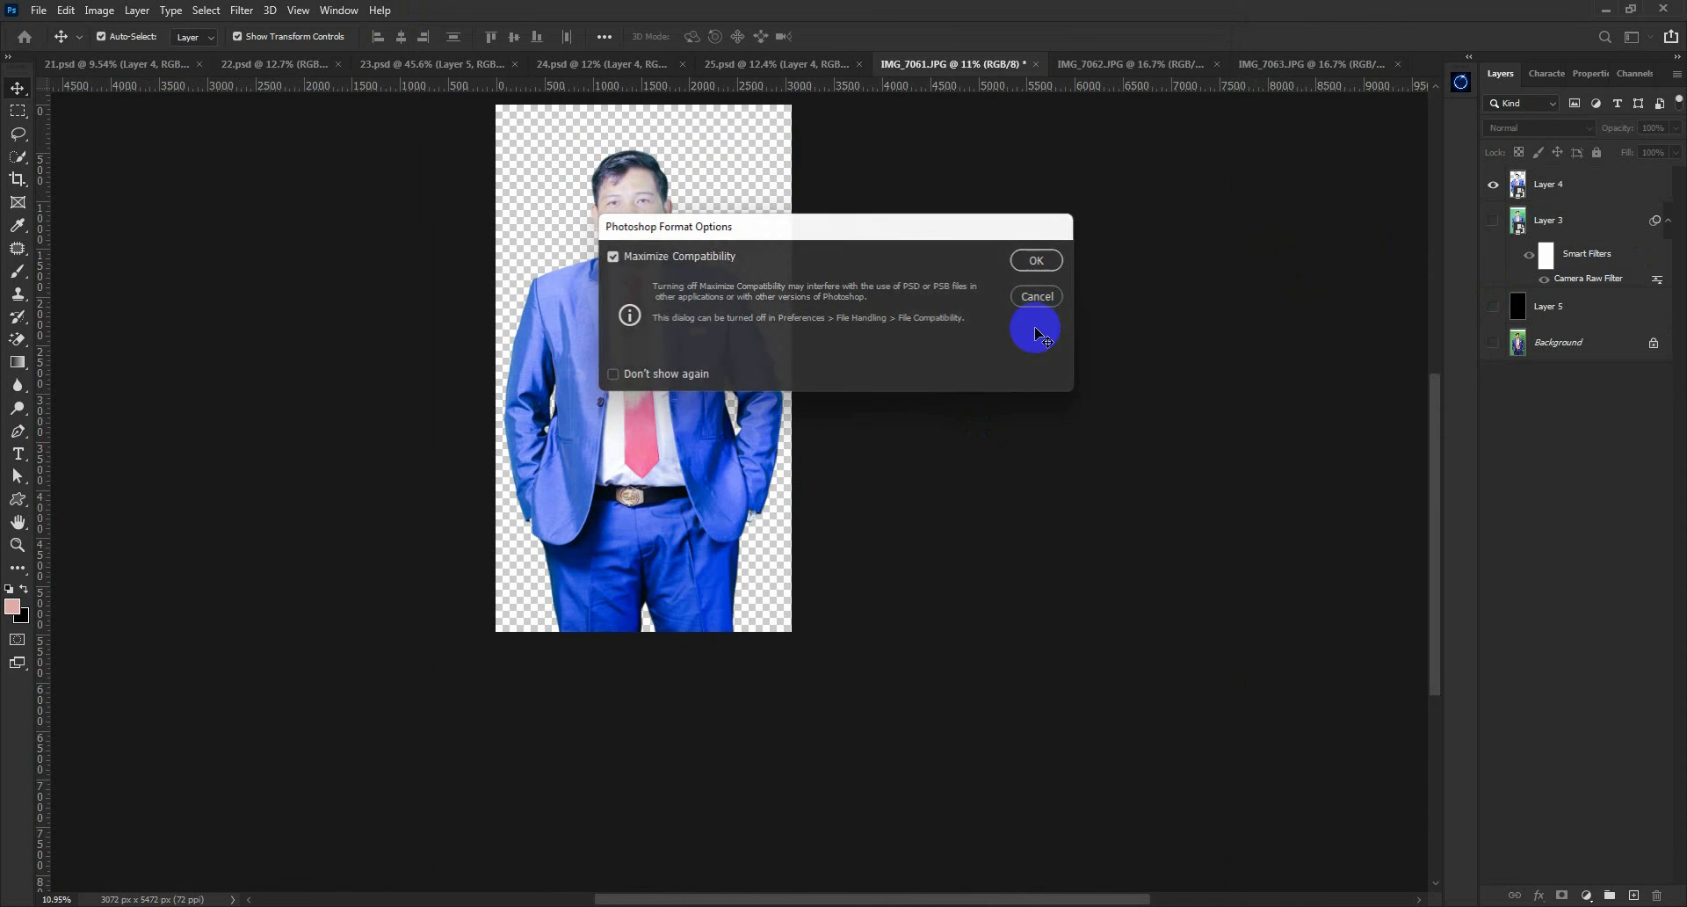
key("Return")
Save the transparent cut-out in PNG format in the Toch TSN folder
key("ctrl+shift+s")
left_click(697, 702)
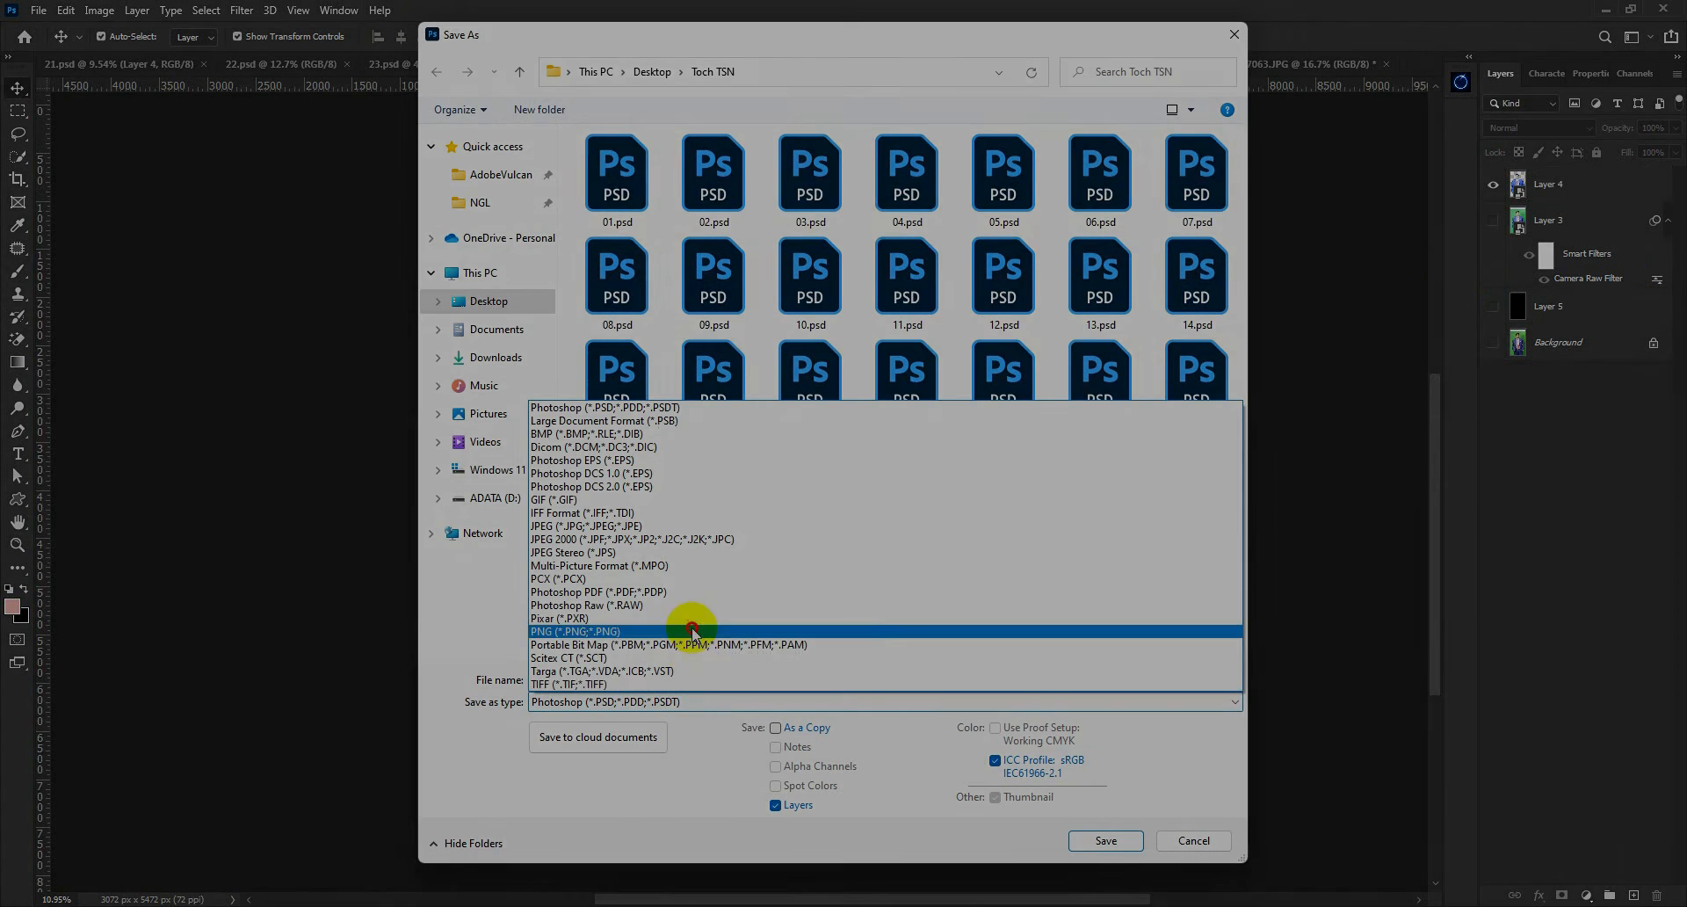
left_click(696, 737)
left_click(1106, 841)
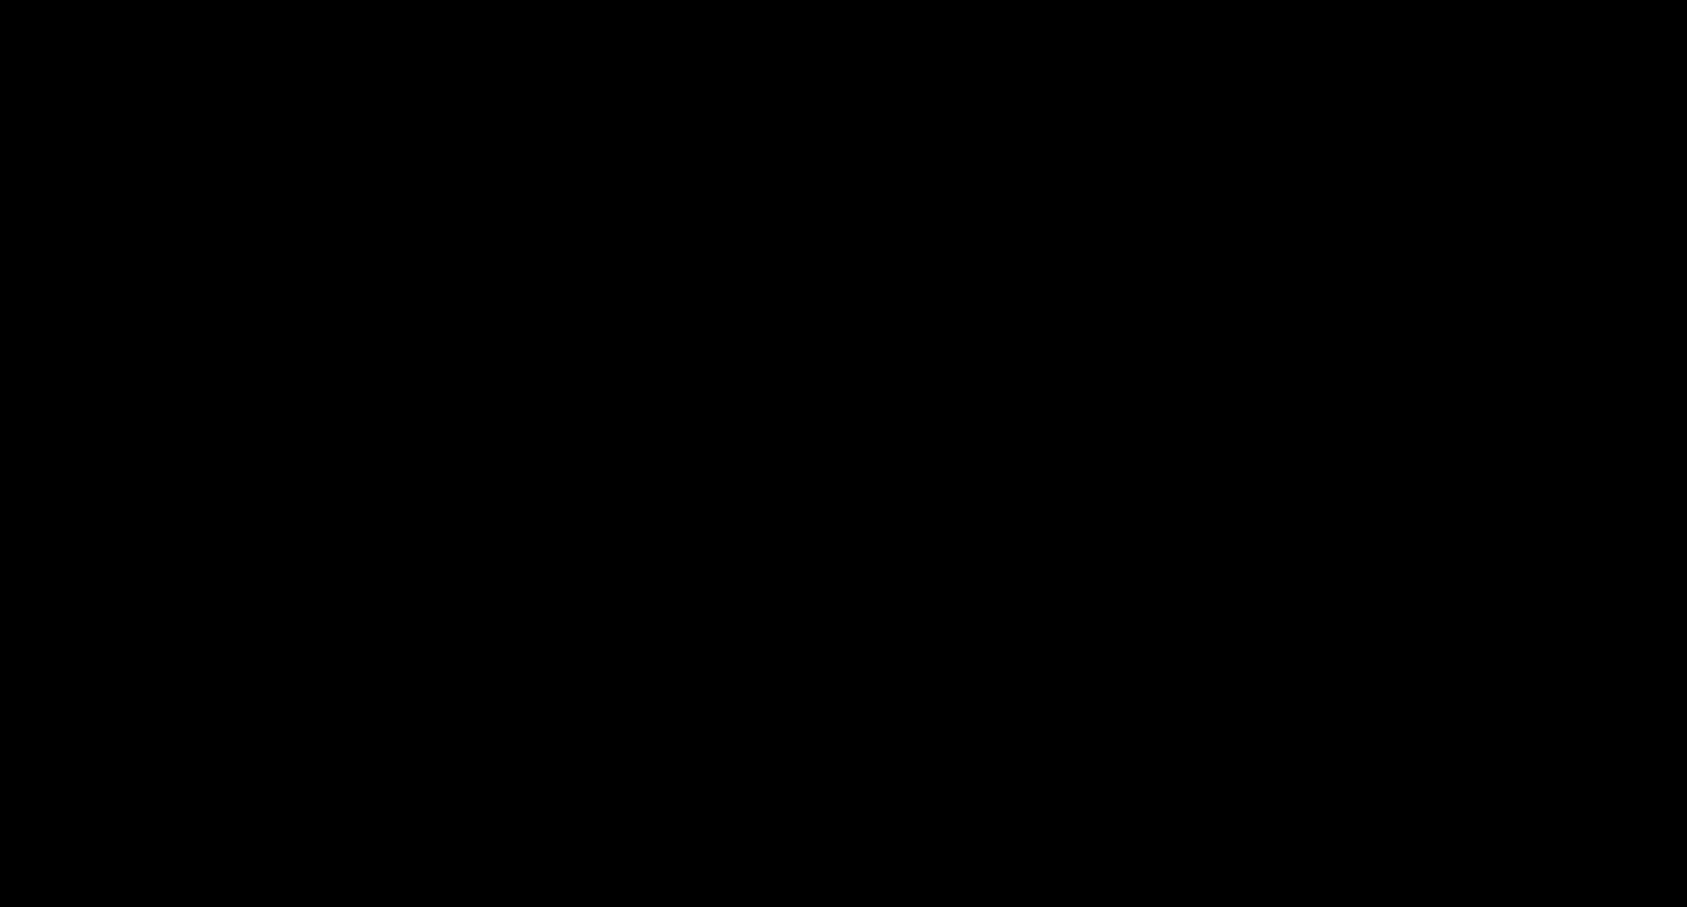